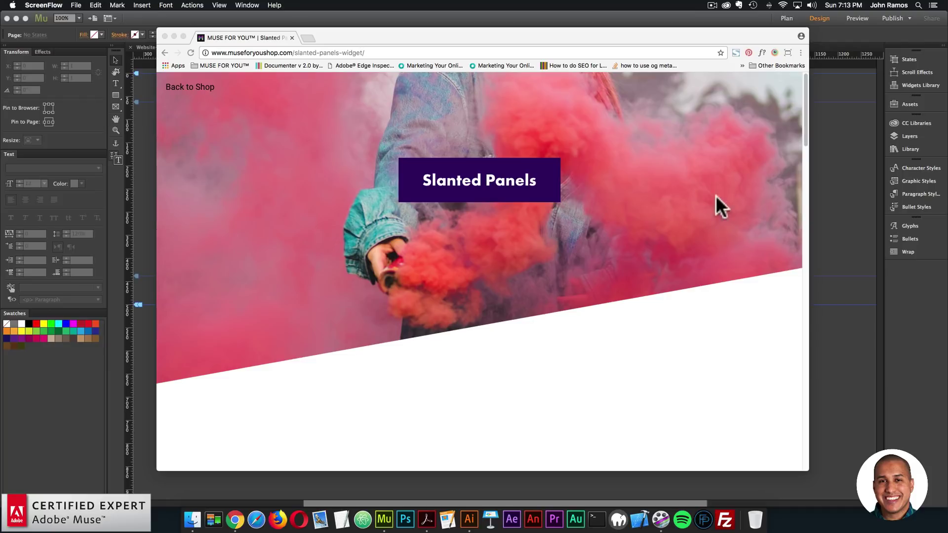
- Examine how the slanted panel images look and behave while scrolling through the Slanted Panels demo page
left_click(807, 129)
mouse_move(807, 135)
left_mouse_down()
mouse_move(807, 152)
mouse_move(804, 127)
left_mouse_up()
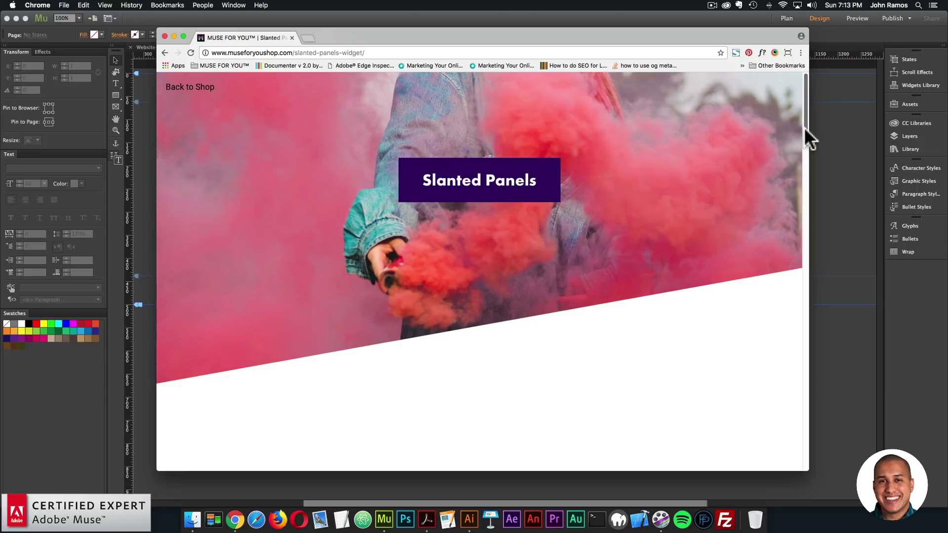
left_click_drag(805, 129, 801, 194)
scroll(801, 193, "down", 2)
scroll(804, 170, "down", 1)
scroll(805, 173, "down", 1)
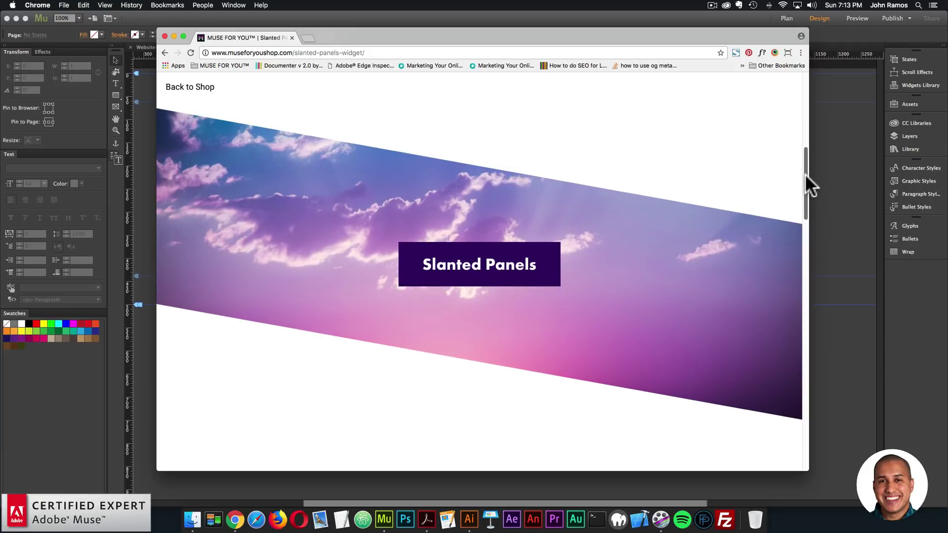
left_click_drag(805, 174, 801, 79)
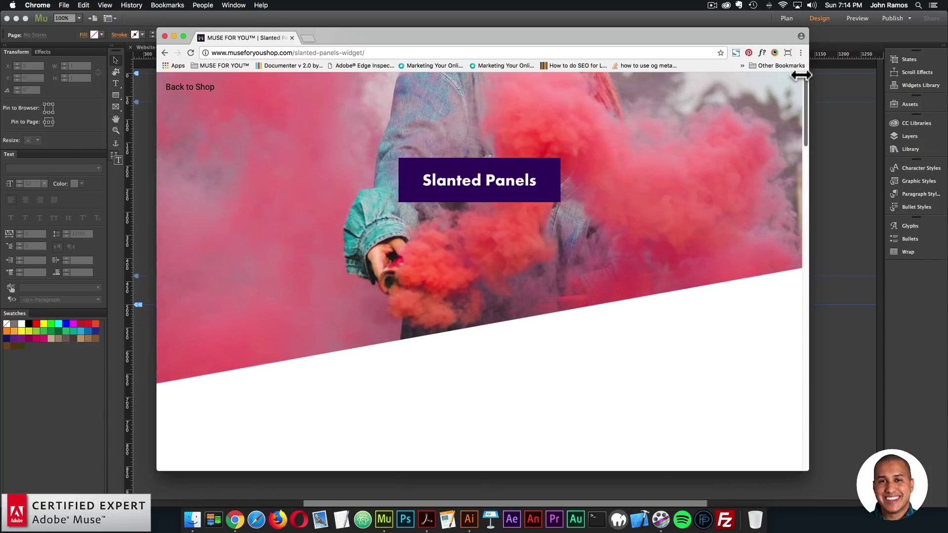
- Go back to the shop's Slanted Panels Widget product page and review its feature list and changelog
left_click(205, 89)
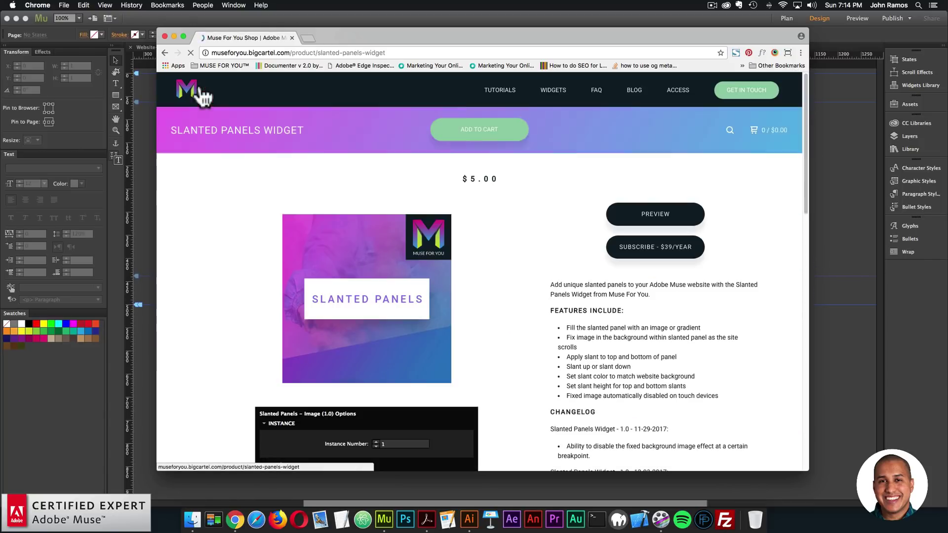
scroll(612, 276, "down", 1)
scroll(612, 276, "down", 2)
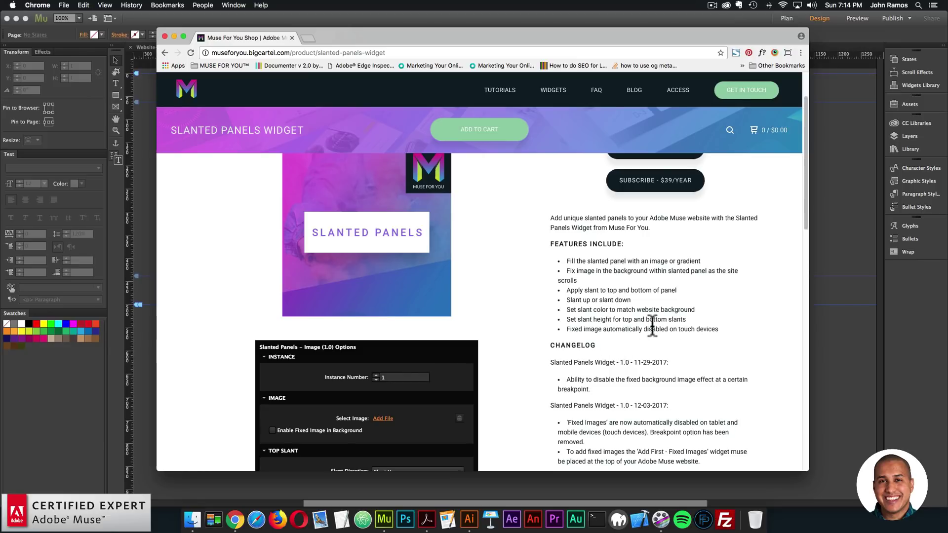
left_click_drag(804, 186, 804, 162)
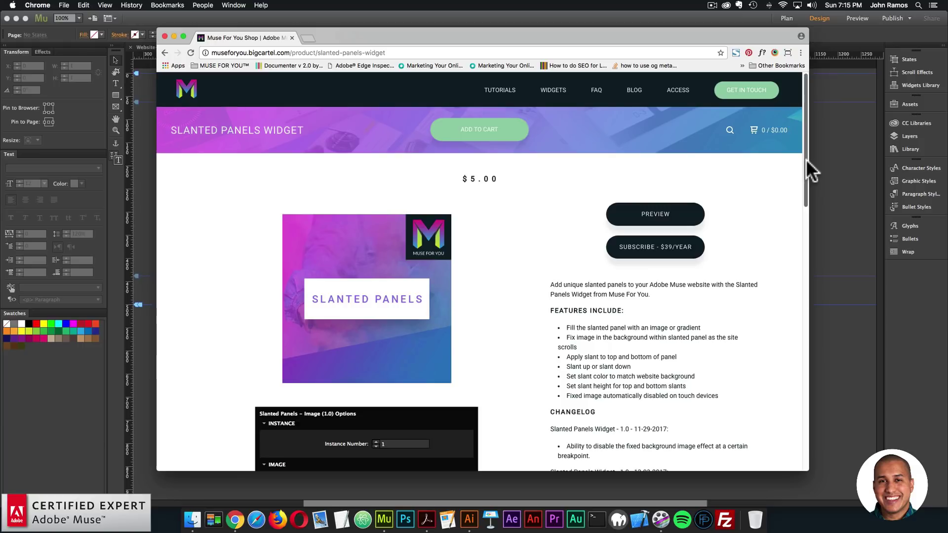
mouse_move(807, 160)
left_mouse_down()
mouse_move(807, 268)
mouse_move(806, 155)
left_mouse_up()
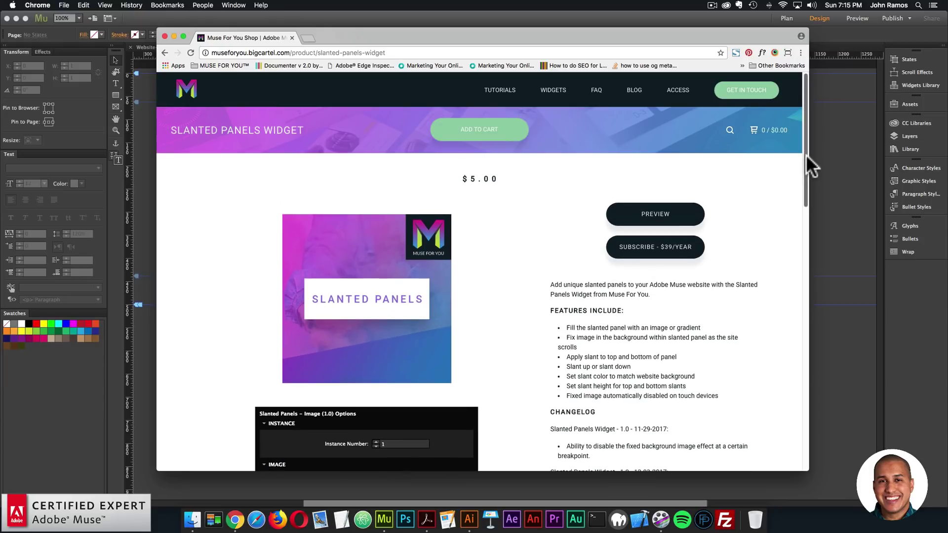
- Switch to Adobe Muse, show the Library, and search it for "slanted panels"
left_click(832, 202)
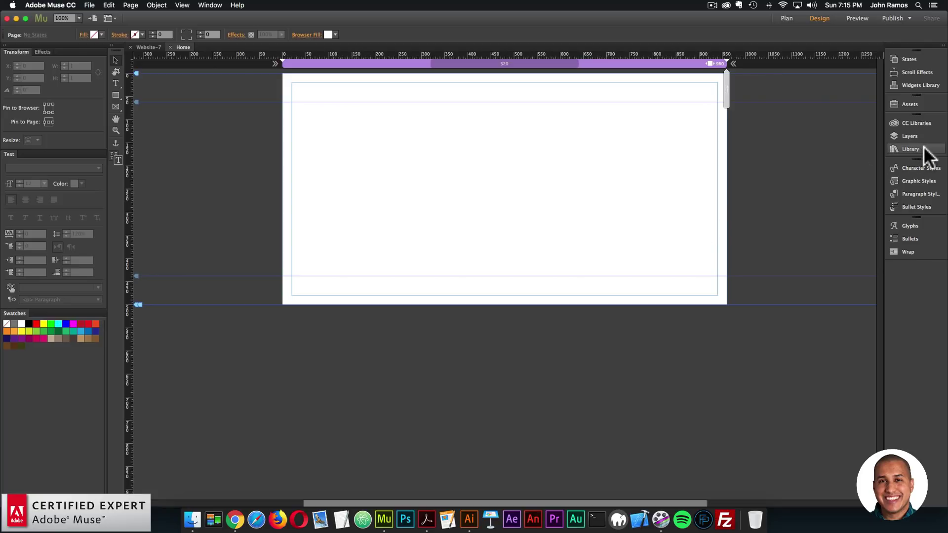
left_click(911, 149)
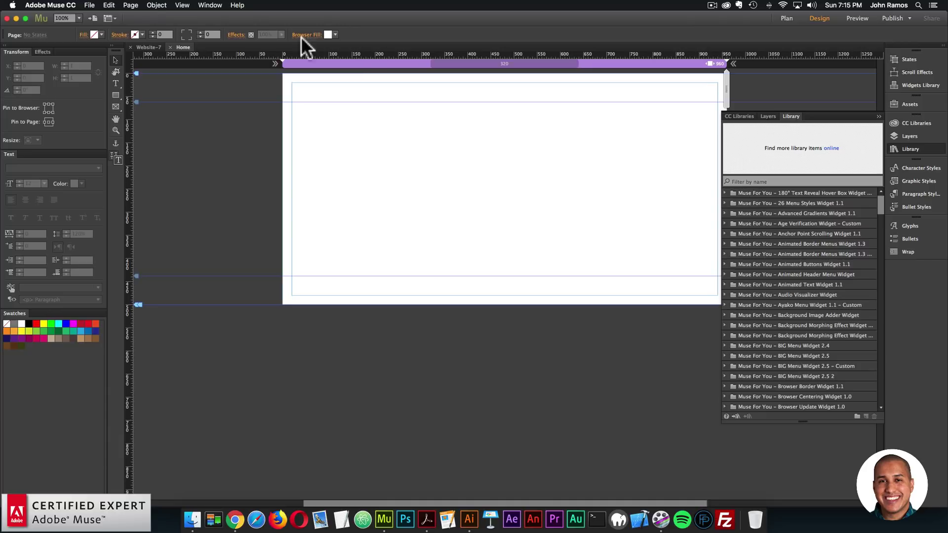
left_click(210, 5)
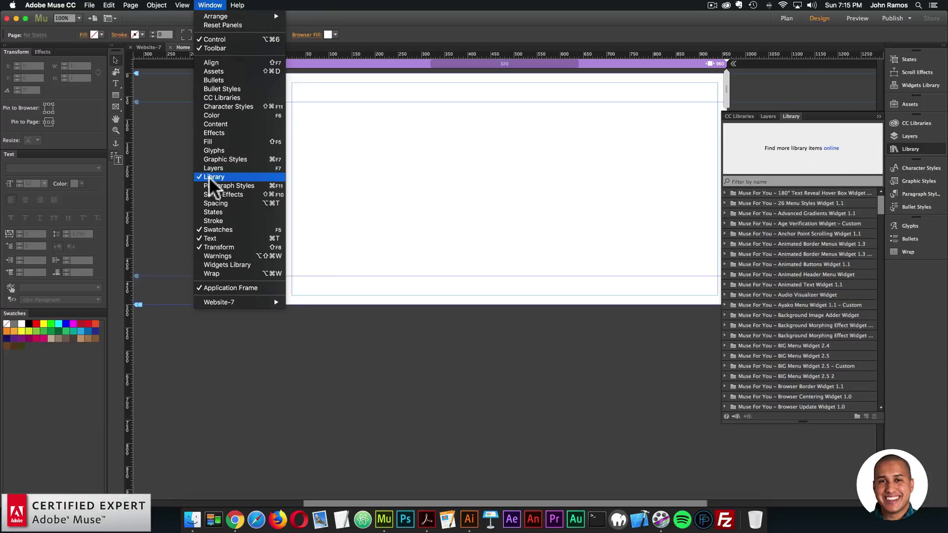
left_click(742, 180)
left_click(786, 181)
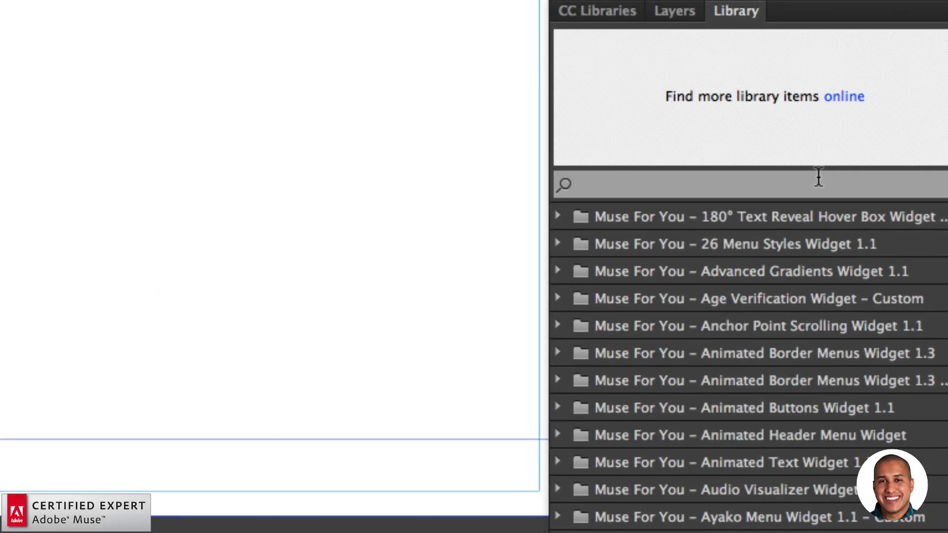
type("slanted panels")
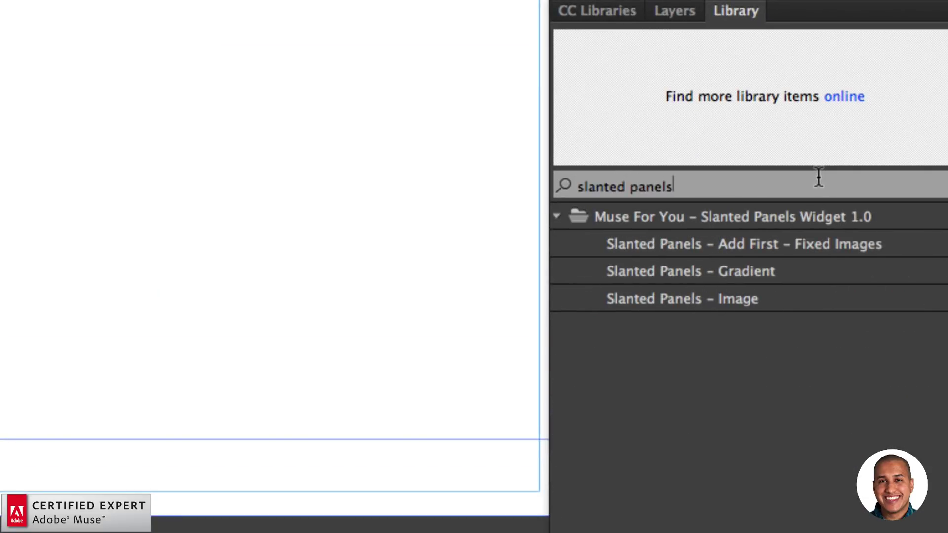
- Place the Slanted Panels – Image widget on the Home page at about X 192, Y 108
left_click(707, 250)
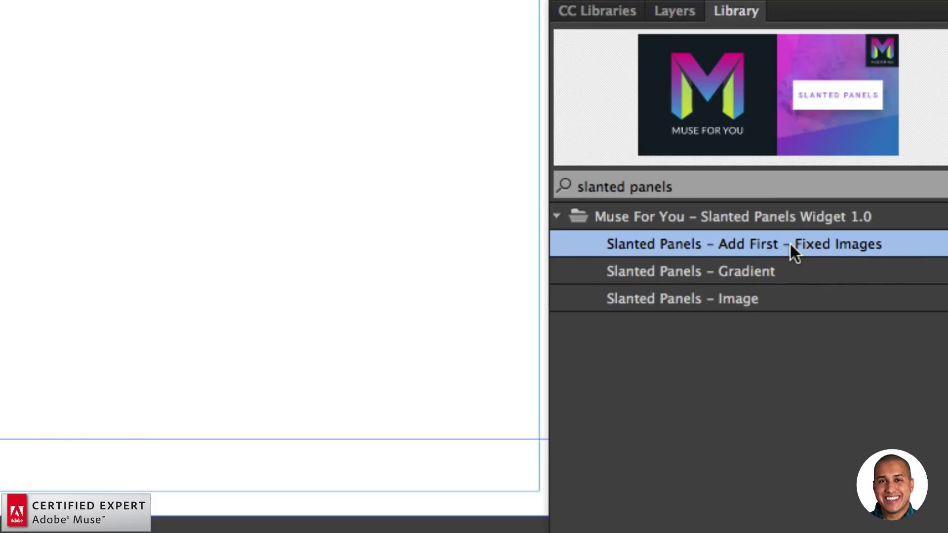
left_click(749, 299)
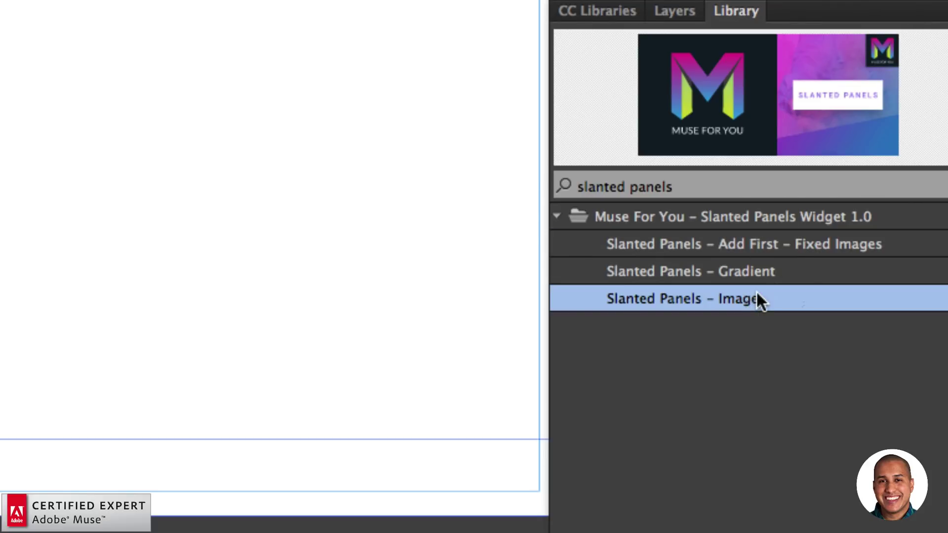
left_click(802, 247)
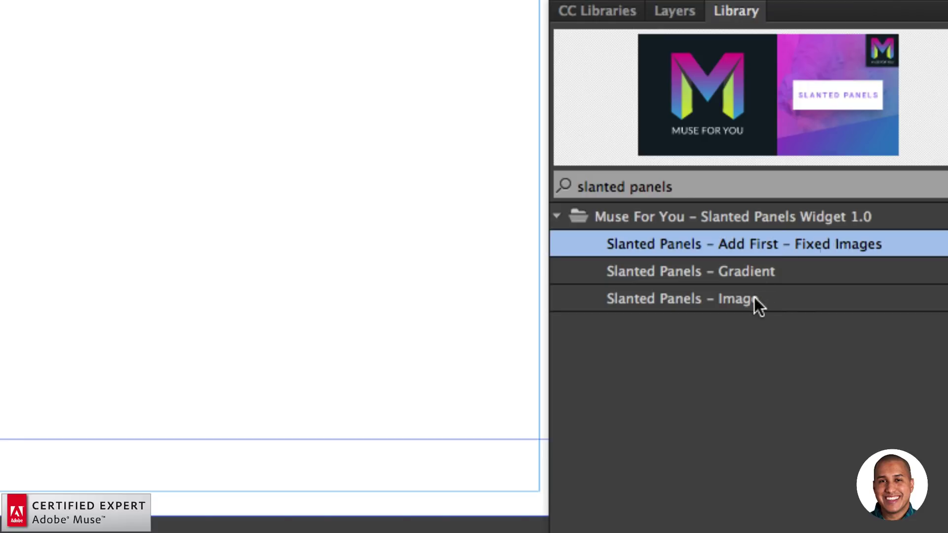
left_click(741, 300)
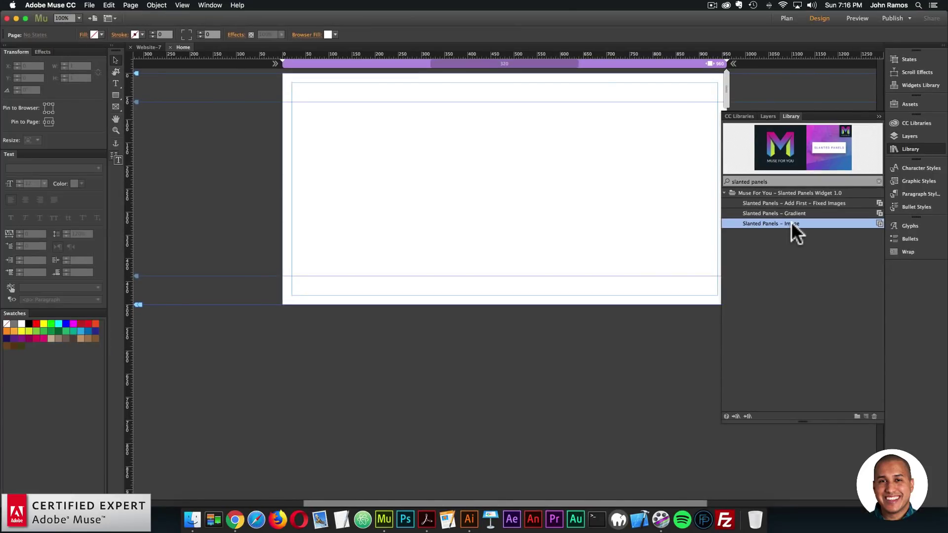
left_click_drag(791, 224, 370, 123)
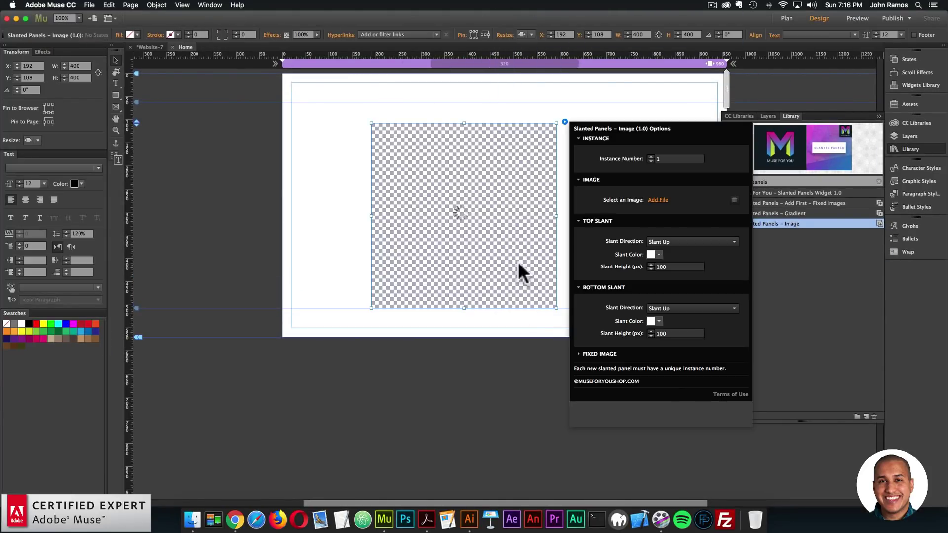
- Set the selected slanted panel's resize behaviour to Stretch to Browser Width
left_click(484, 211)
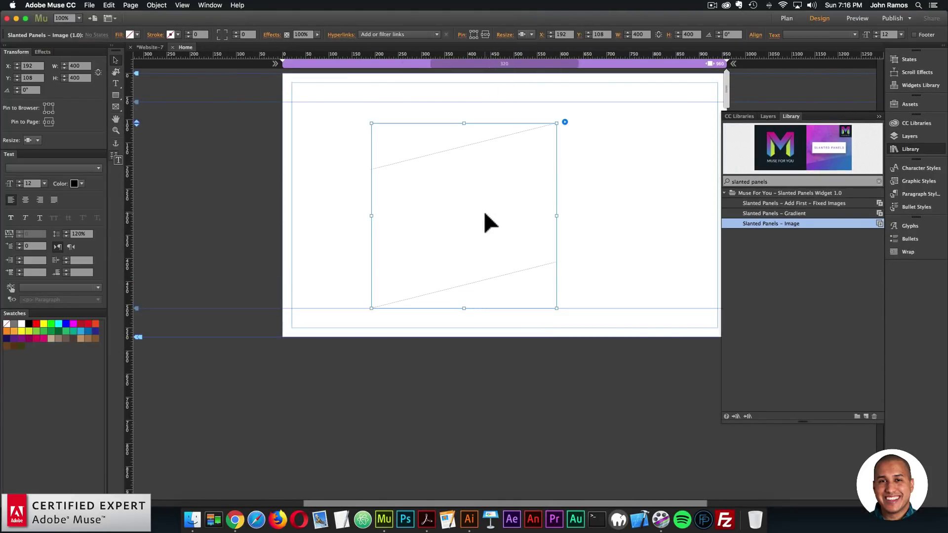
left_click(931, 150)
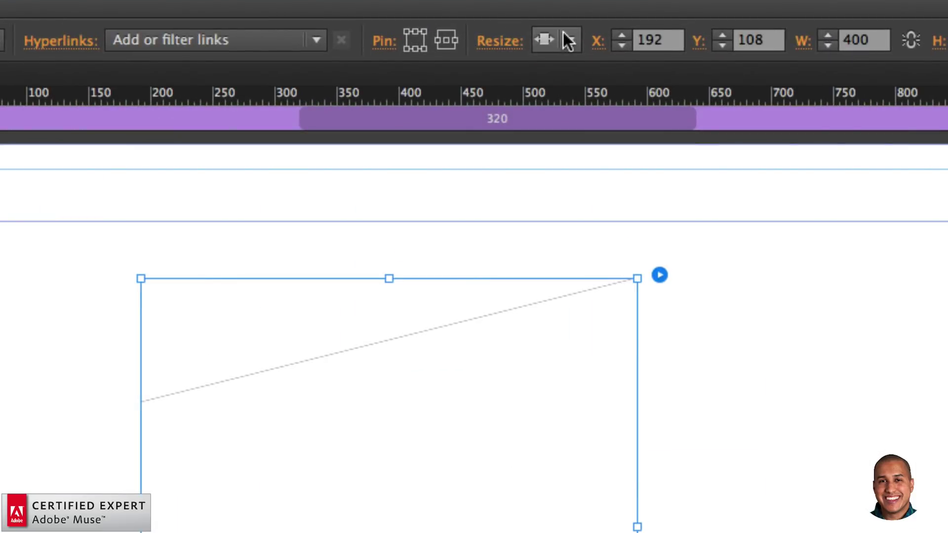
left_click(532, 34)
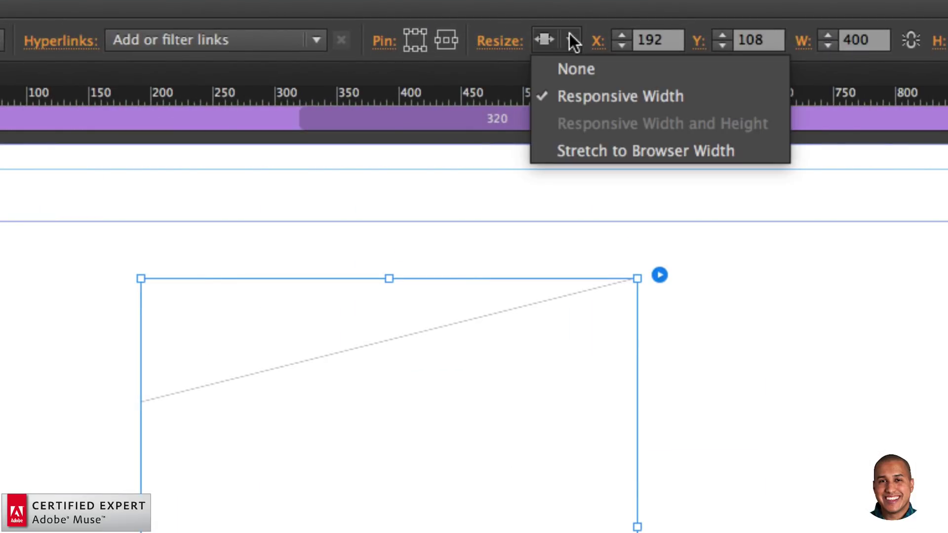
left_click(654, 148)
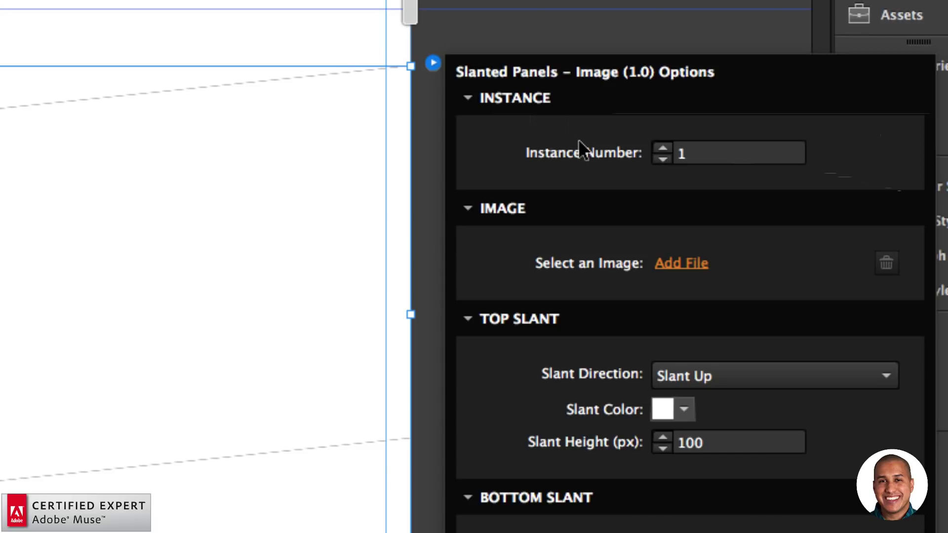
- Enter 1 as the panel's instance number and add louis-amal-365211-min.jpg as its image
left_click(689, 154)
key("BackSpace")
type("1")
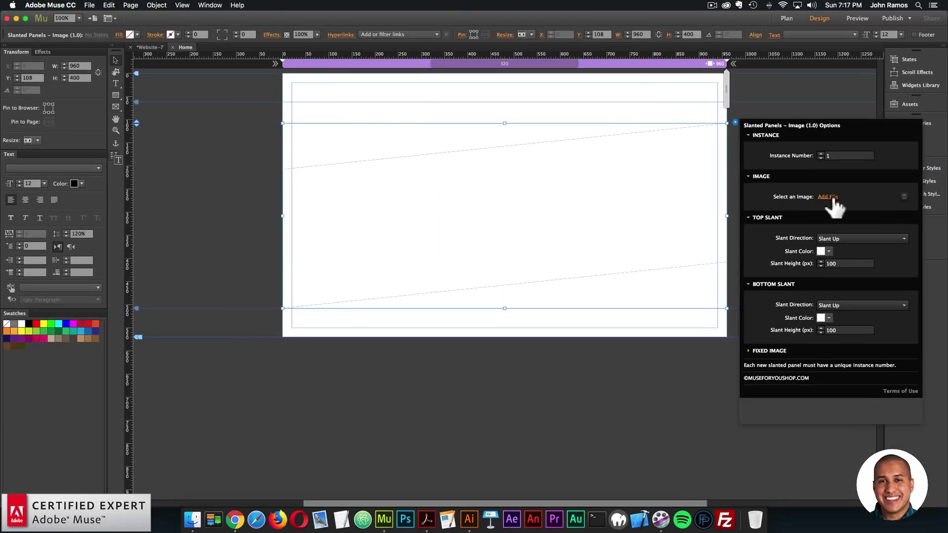
left_click(691, 265)
double_click(580, 92)
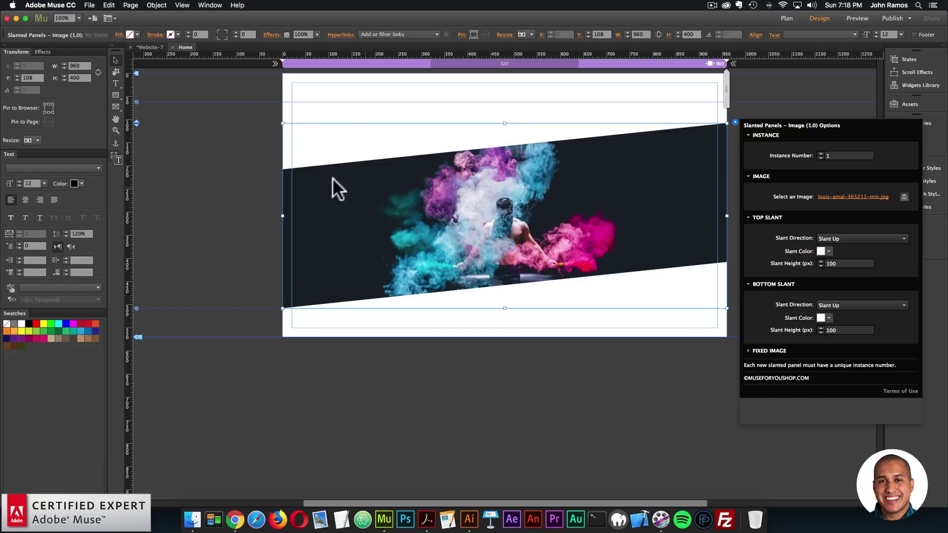
- Stretch the slanted panel's lower edge downward to a panel height of about 572 px
left_click(515, 275)
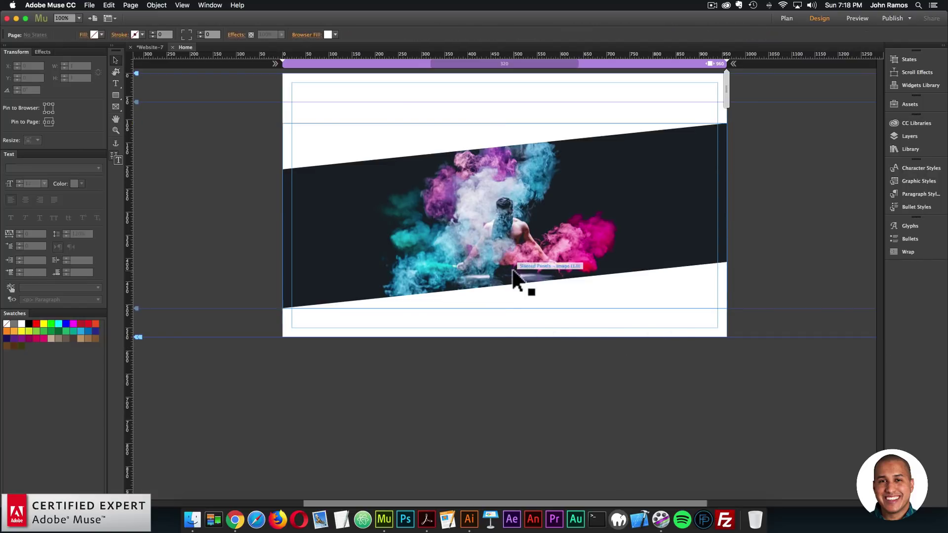
left_click_drag(505, 309, 508, 394)
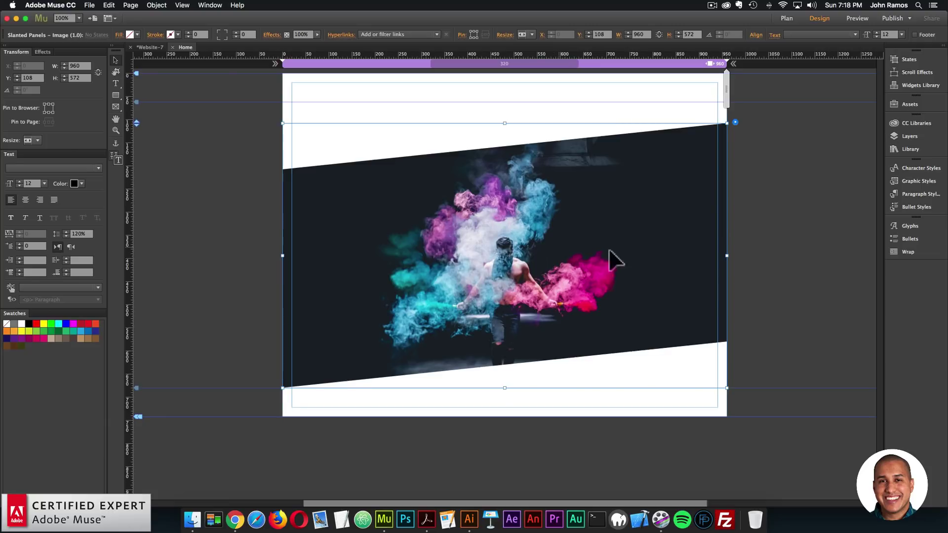
- Set both the top and bottom slant directions of the image panel to Slant Down
left_click(736, 122)
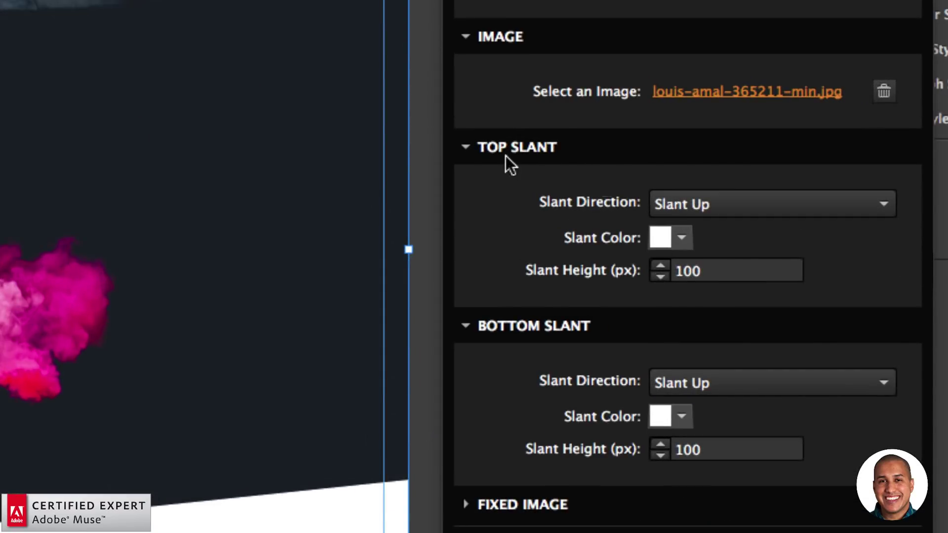
left_click(705, 203)
left_click(682, 231)
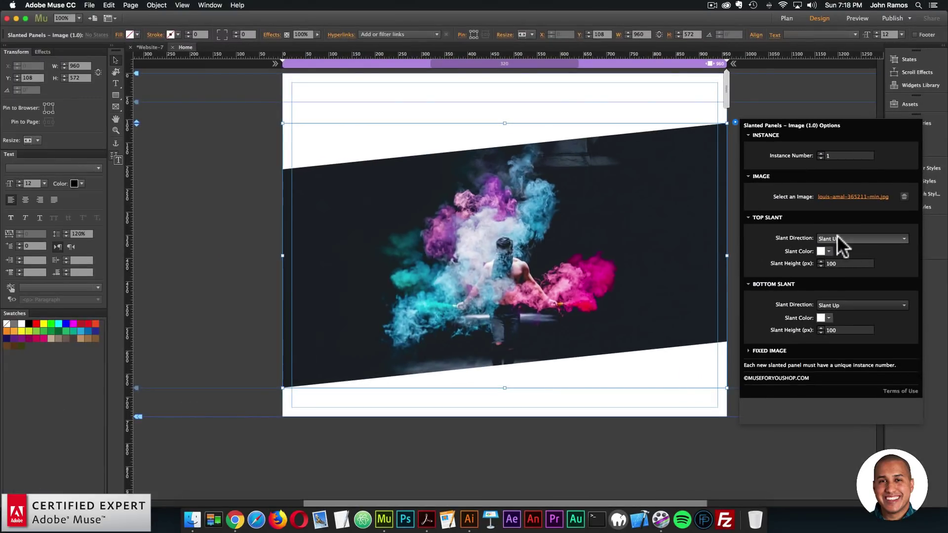
left_click(704, 204)
left_click(836, 258)
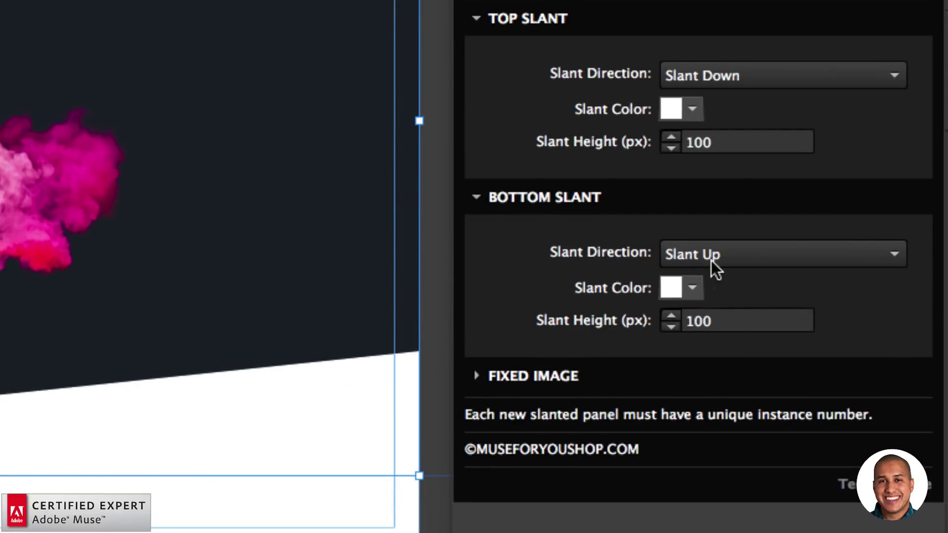
left_click(716, 259)
left_click(587, 303)
left_click(722, 257)
left_click(722, 304)
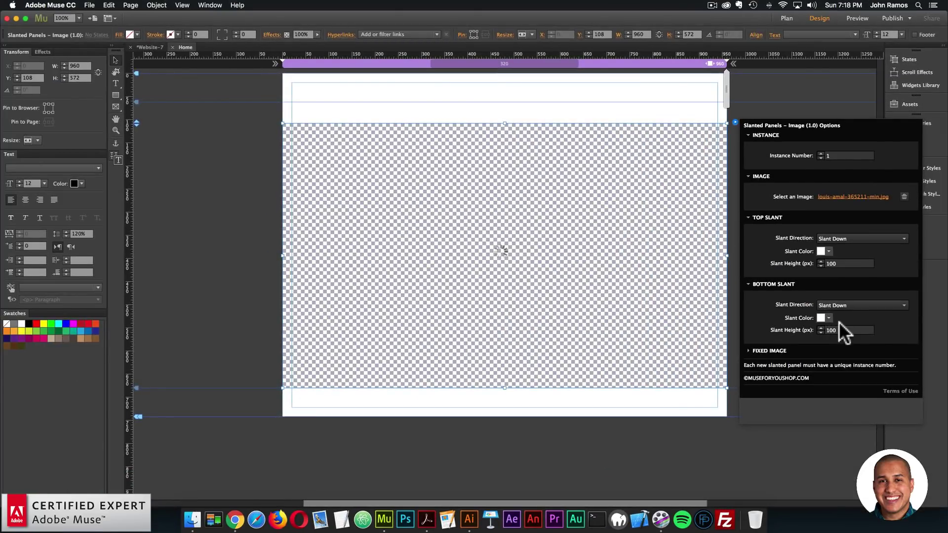
- Set the slant height to 250 px for both the bottom and top slants
double_click(847, 331)
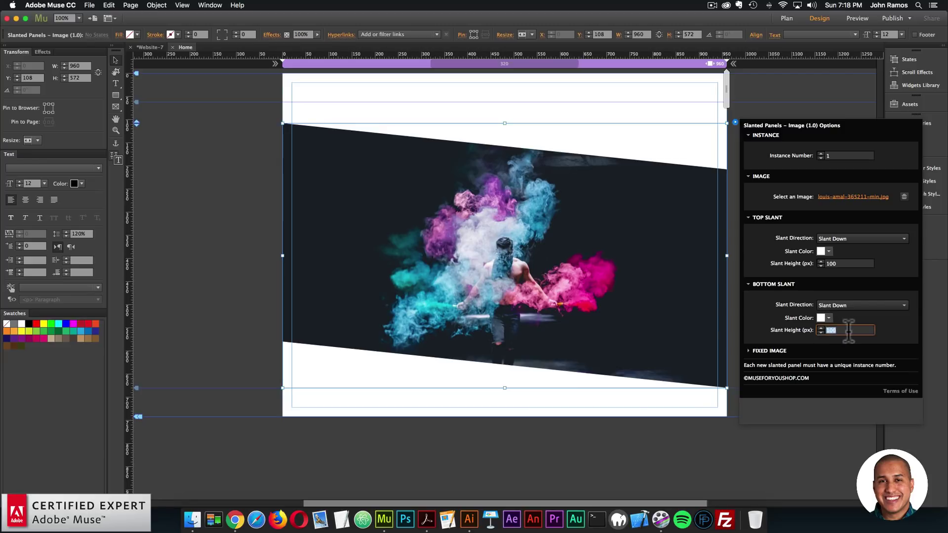
type("250")
key("Return")
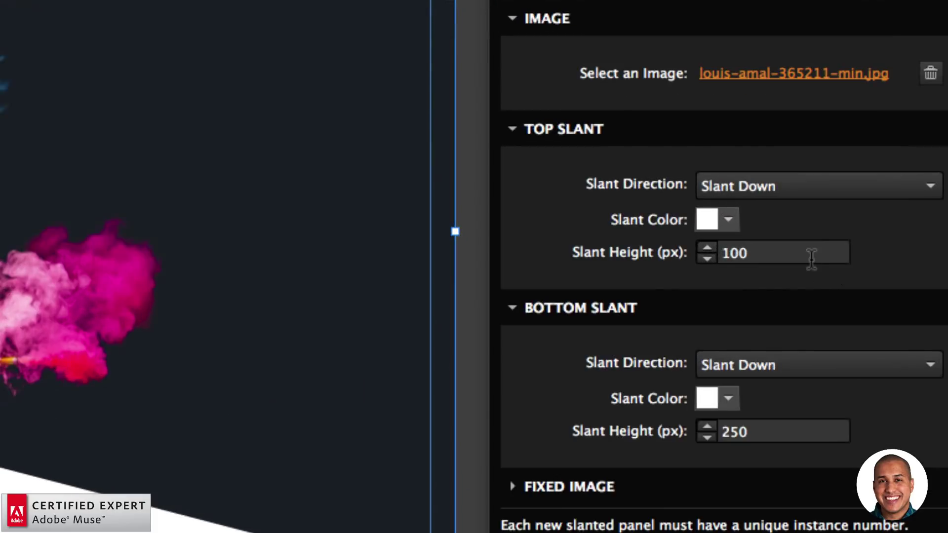
left_click_drag(861, 265, 806, 265)
type("250")
key("Return")
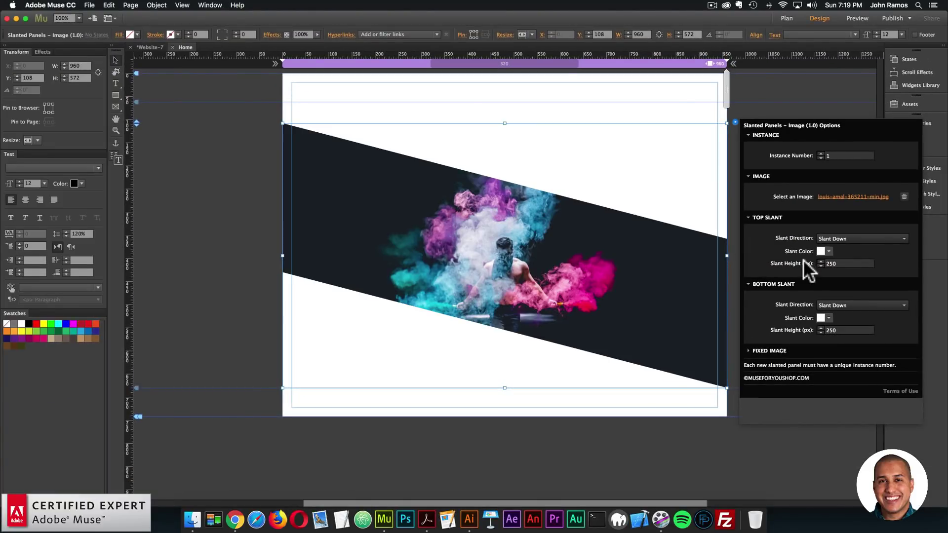
- Change both the top and bottom slant directions to Slant Up
left_click(853, 242)
left_click(851, 248)
left_click(845, 306)
left_click(844, 316)
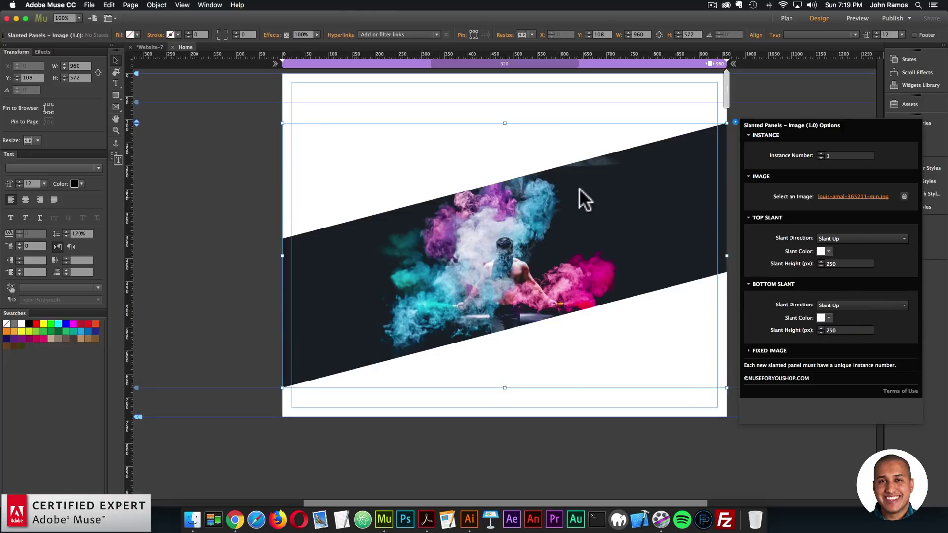
- Set the top slant height to 0 px, removing the slant from the panel's upper edge
double_click(847, 264)
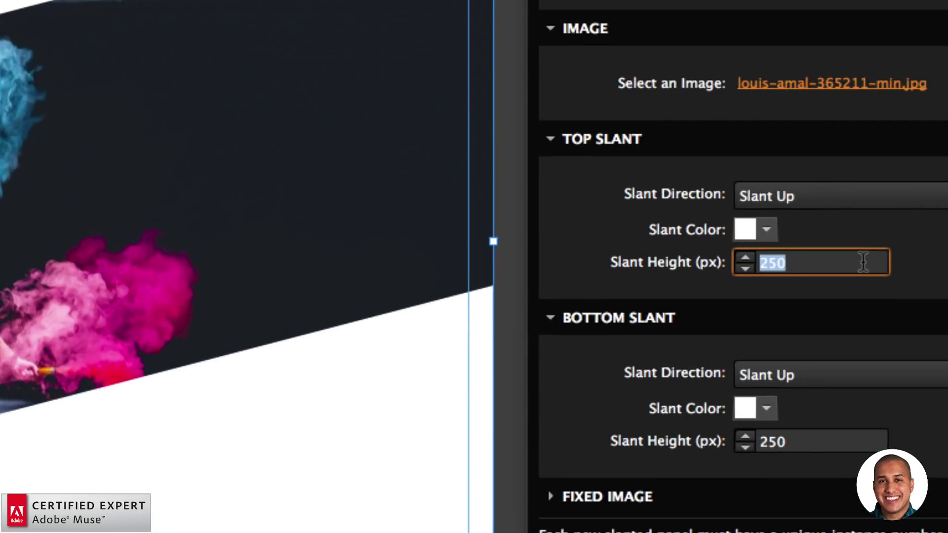
type("0")
key("Return")
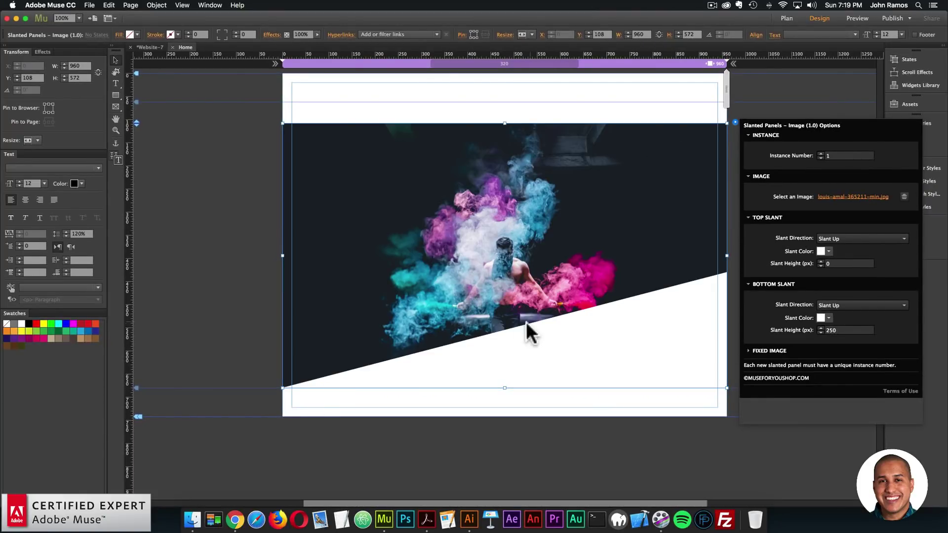
- Move the image panel up to the page's top edge and preview the page in the browser at a narrower window width
left_click_drag(552, 319, 527, 219)
left_click(260, 185)
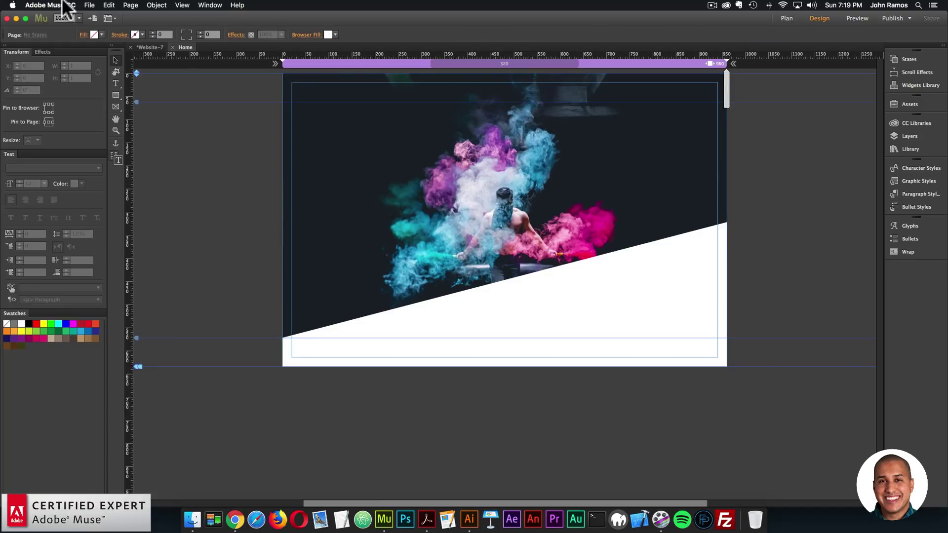
left_click(89, 6)
left_click(117, 151)
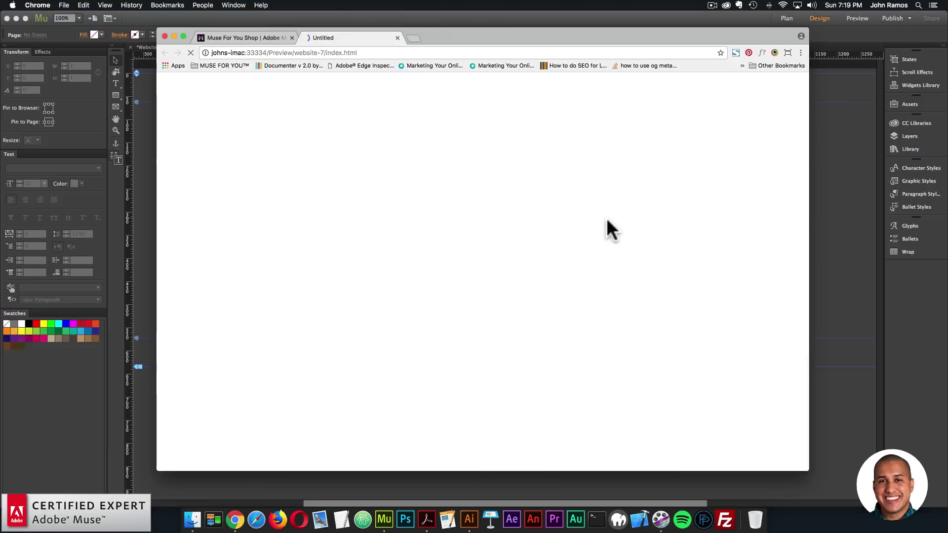
left_click_drag(805, 312, 489, 270)
- Duplicate the slanted image panel and place the copy below the original at a Y position of about 753 px
left_click(583, 258)
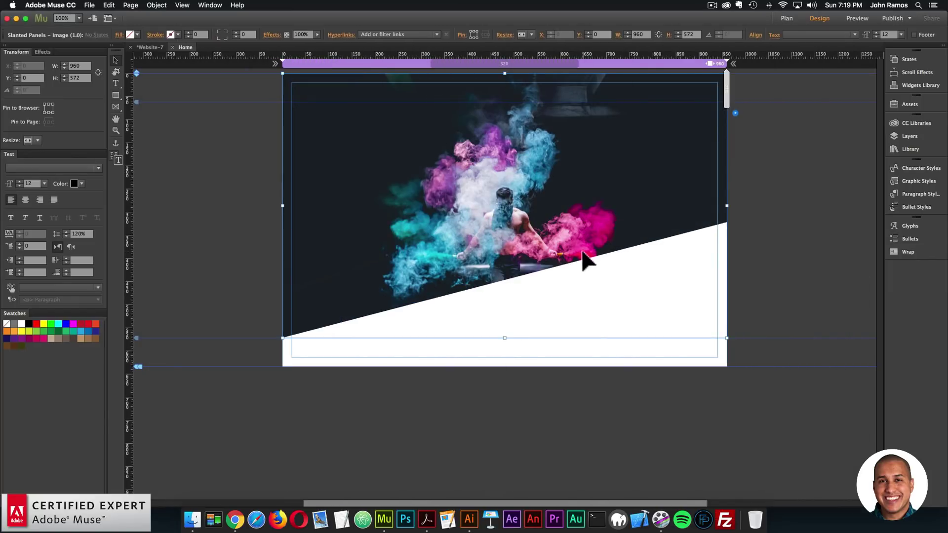
key("super+minus")
left_click_drag(587, 259, 531, 368)
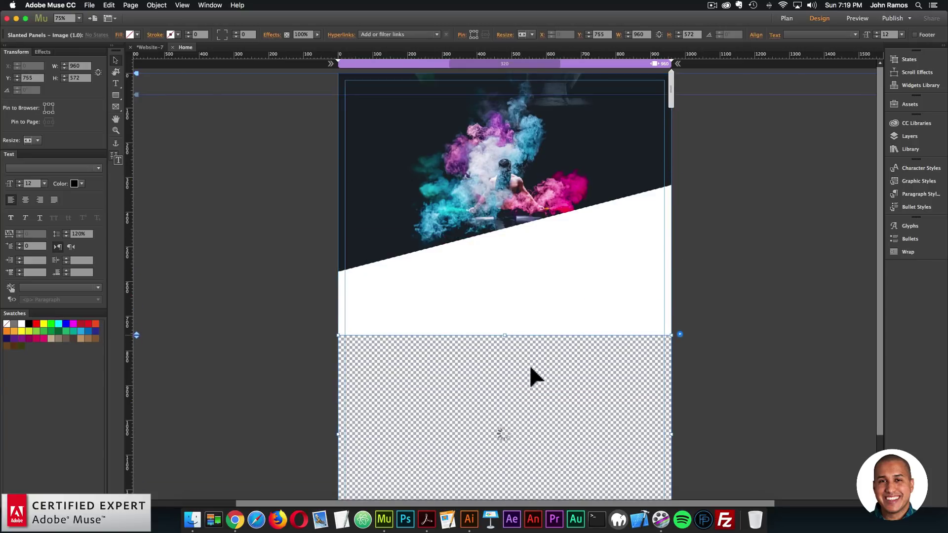
- Give the lower panel instance number 2 and replace its image with jake-weirick-375515-min.jpg
left_click(680, 338)
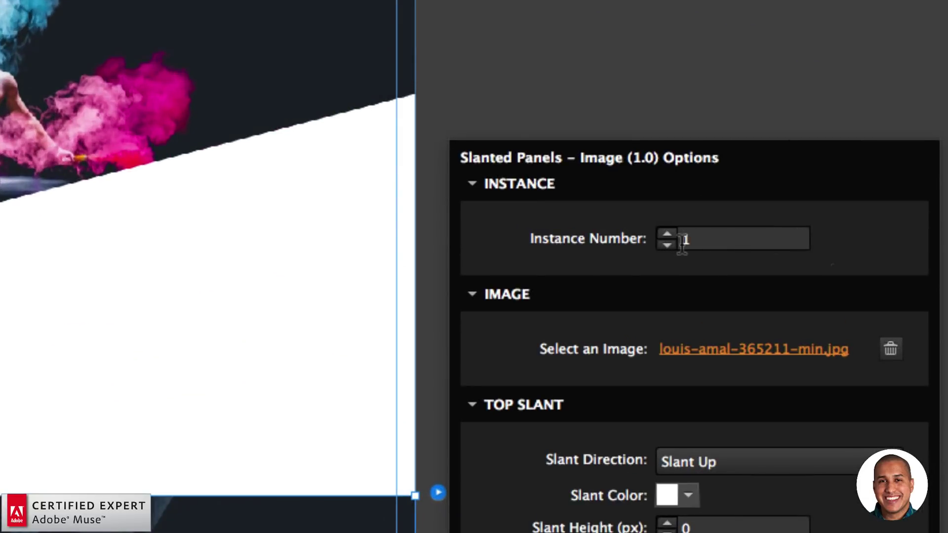
left_click(766, 237)
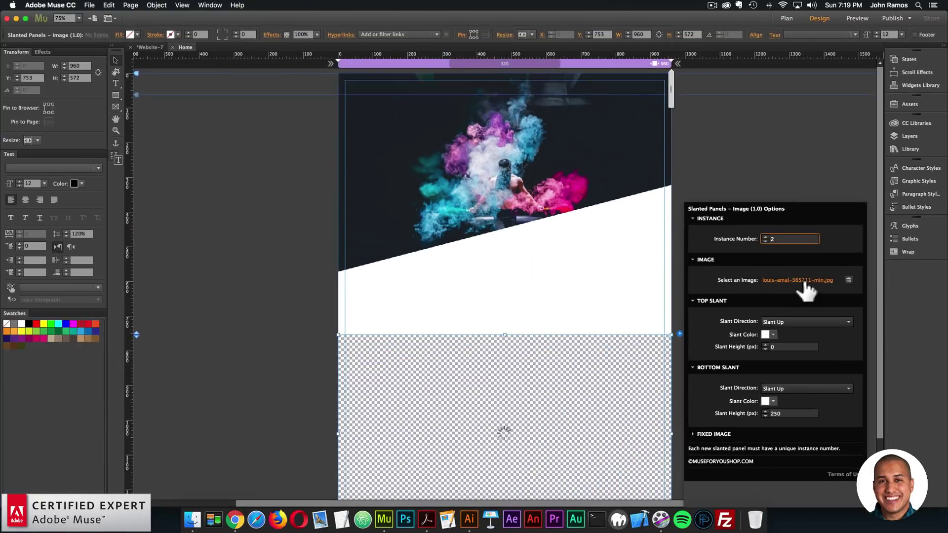
left_click(765, 348)
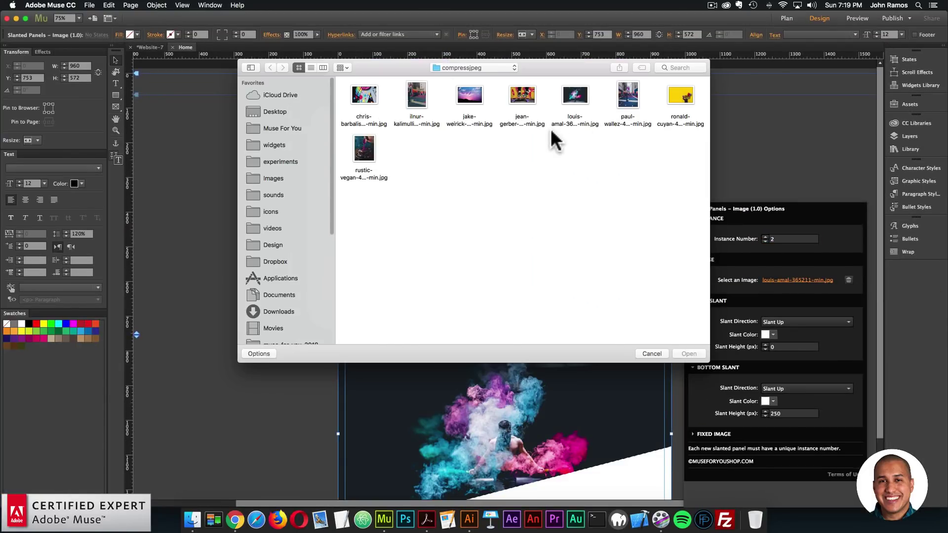
double_click(466, 94)
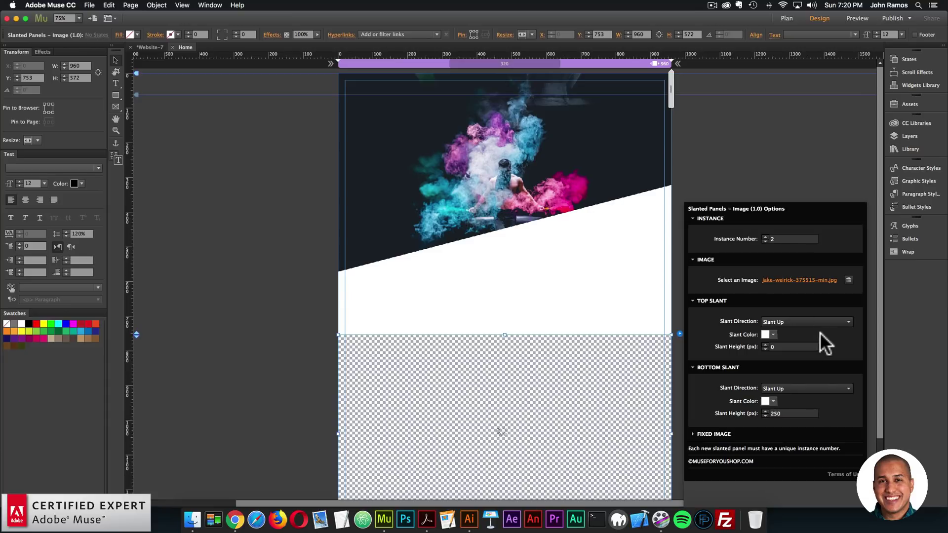
- Set the lower panel's top slant height to 250 px
left_click(596, 366)
scroll(597, 365, "down", 3)
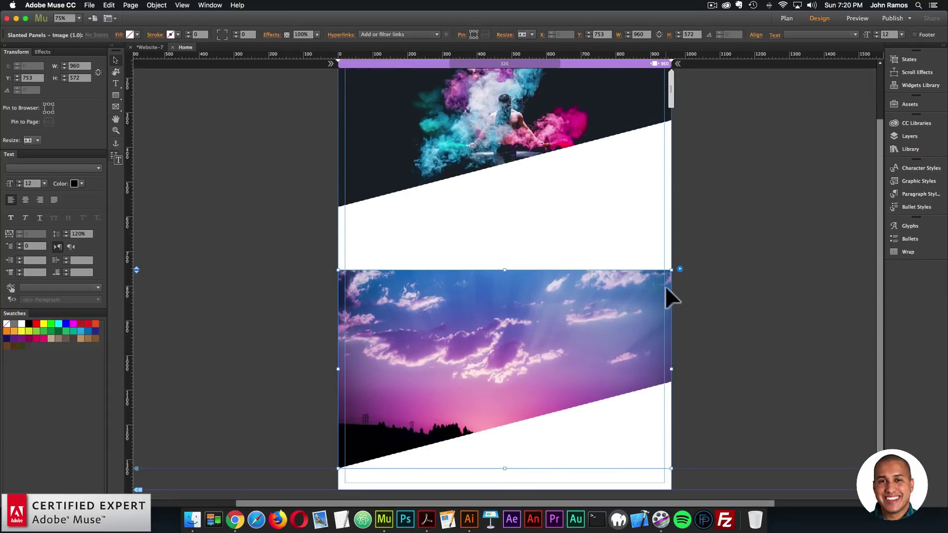
left_click(681, 269)
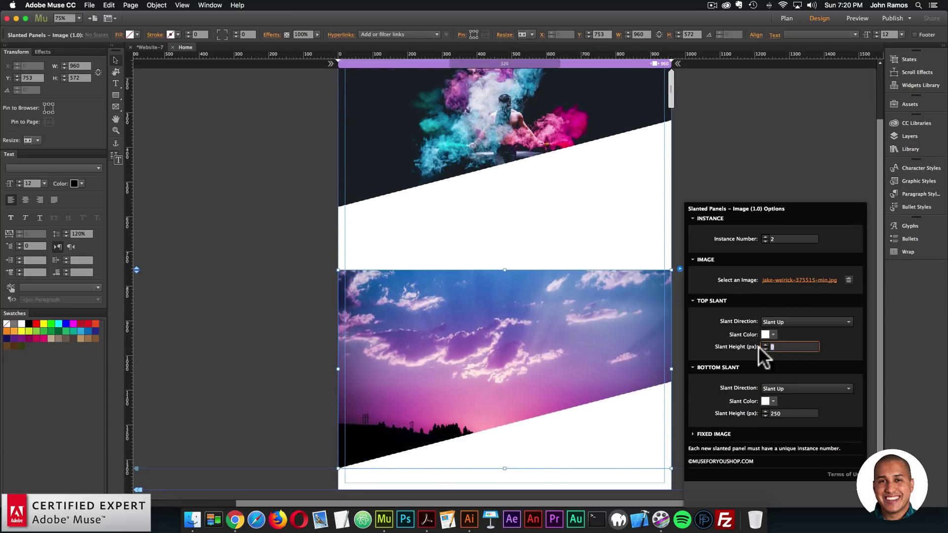
left_click(771, 347)
type("250")
key("Return")
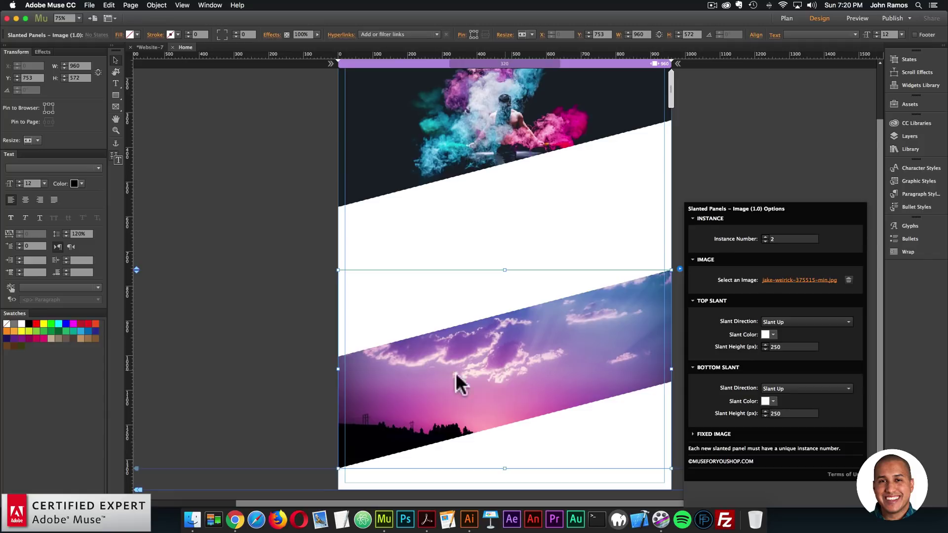
- Preview the page in the browser and check both slanted panels while scrolling and resizing the window
left_click(292, 357)
left_click(89, 5)
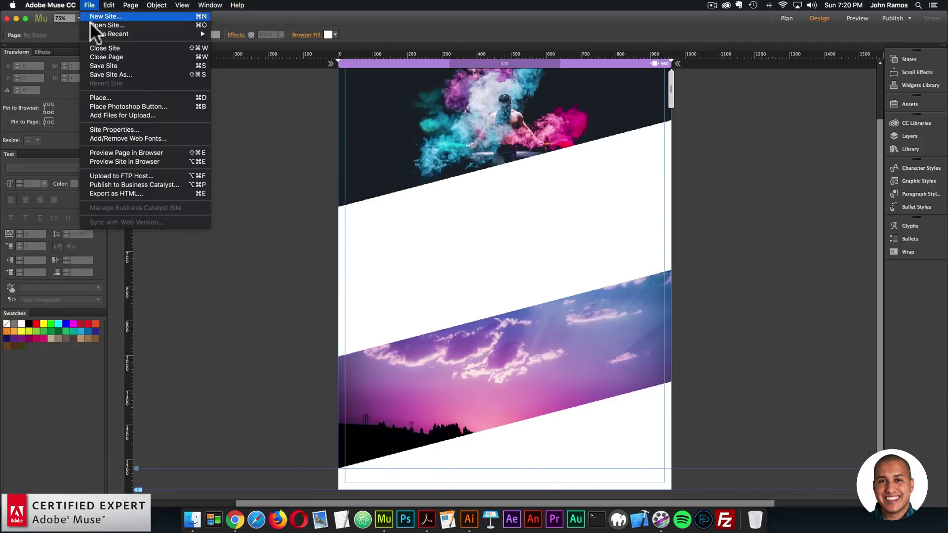
left_click(108, 153)
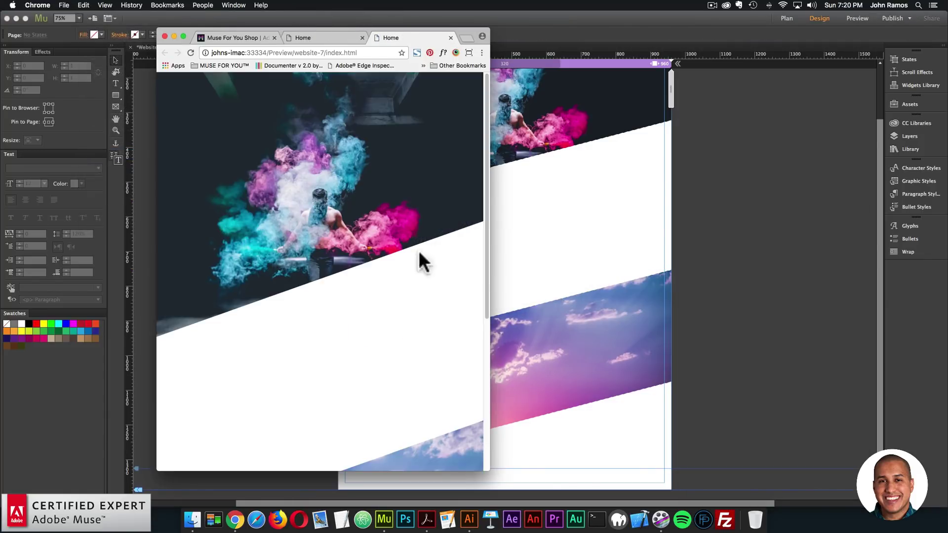
scroll(467, 249, "down", 5)
left_click_drag(488, 249, 727, 248)
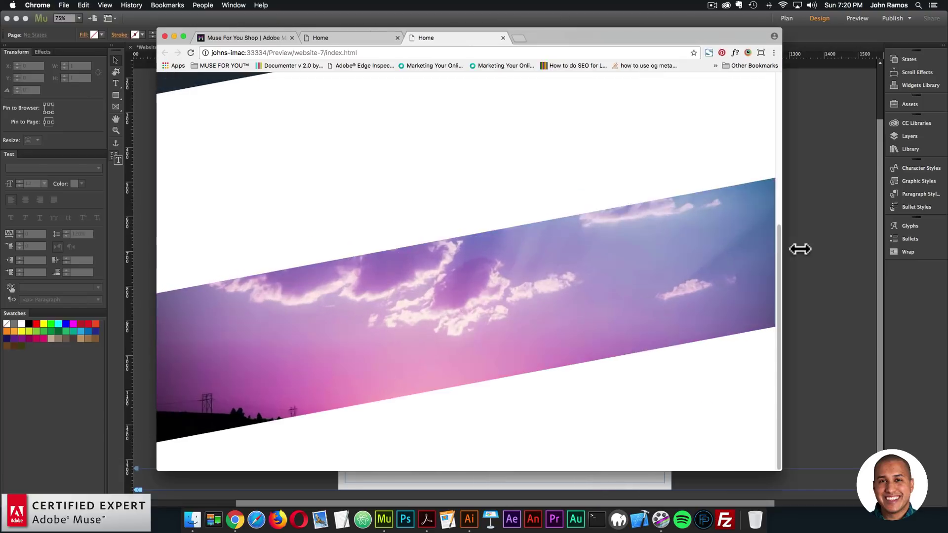
scroll(581, 216, "up", 5)
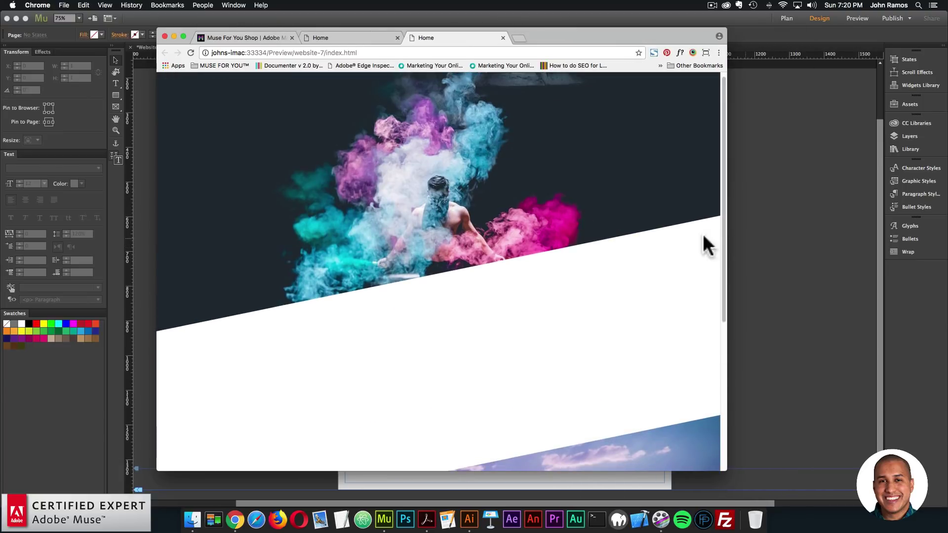
scroll(617, 271, "down", 1)
scroll(612, 265, "down", 5)
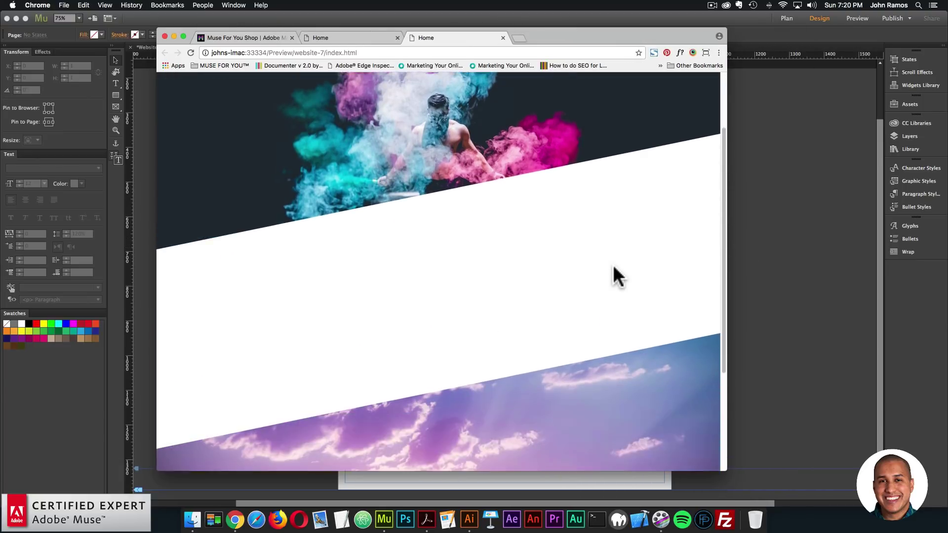
left_click(769, 281)
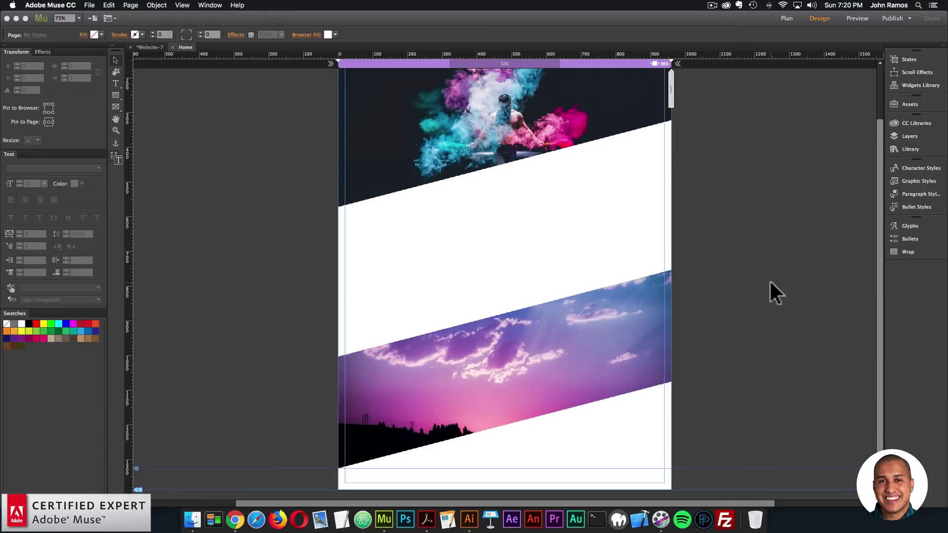
- Change the lower panel's instance number to 1 and preview the page in the browser to check the effect of duplicate numbers
left_click(681, 269)
left_click(766, 241)
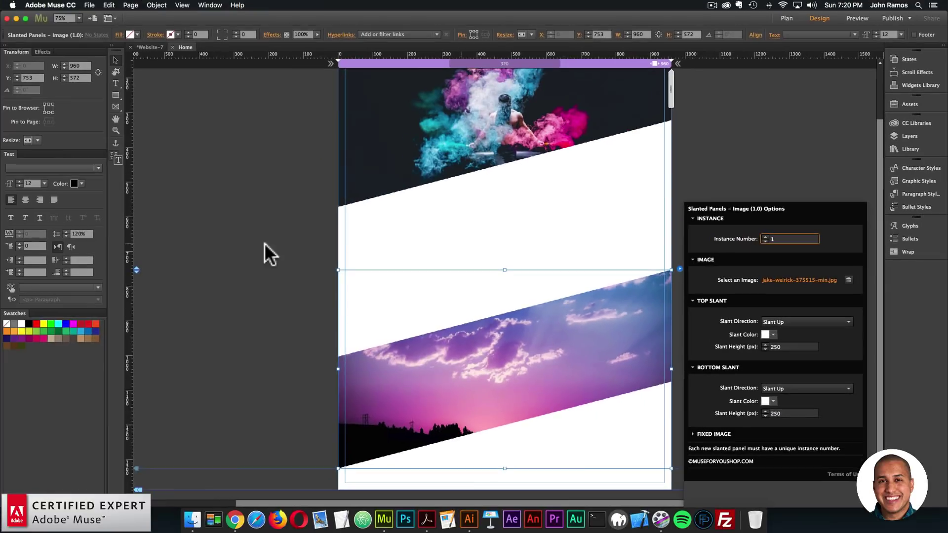
left_click(265, 243)
left_click(90, 5)
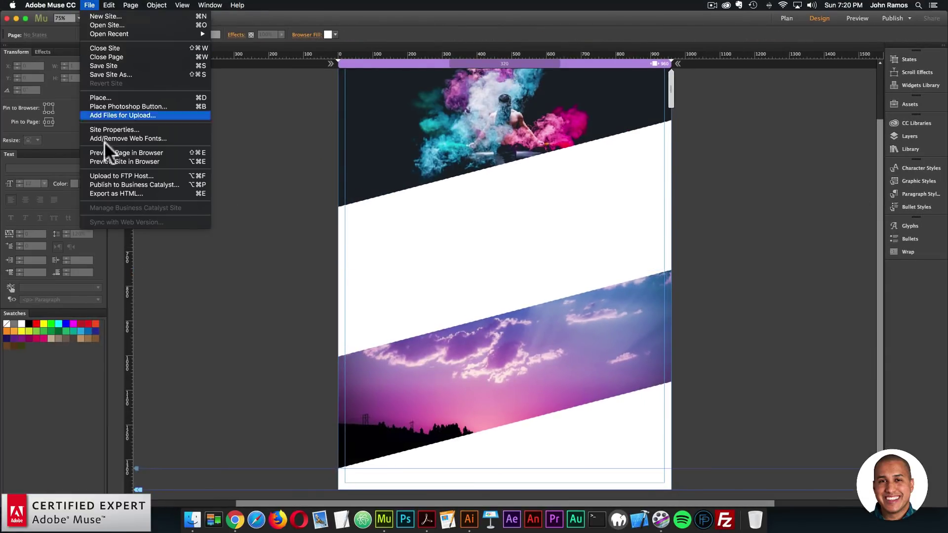
left_click(114, 152)
scroll(564, 243, "down", 10)
scroll(546, 257, "up", 2)
left_click(757, 267)
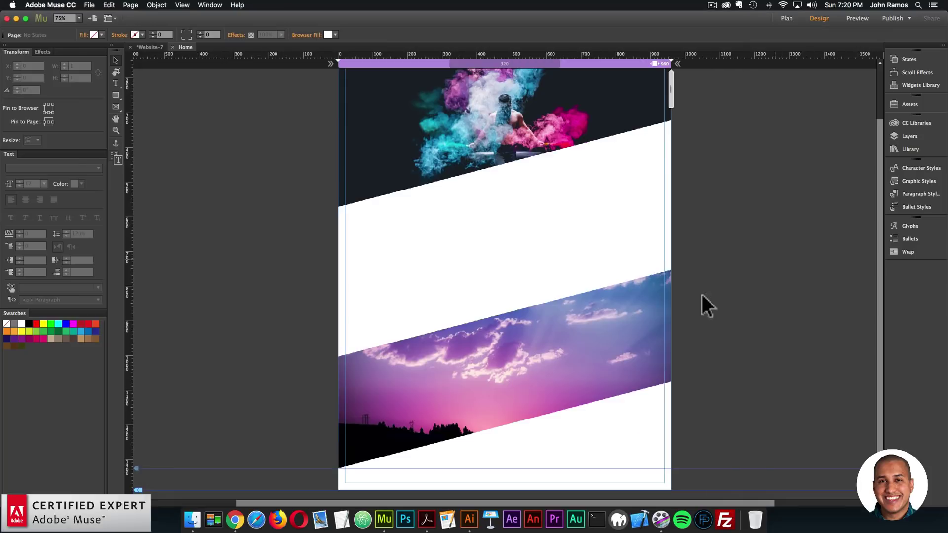
- Set the lower panel's instance number back to 2
left_click(668, 274)
left_click(680, 267)
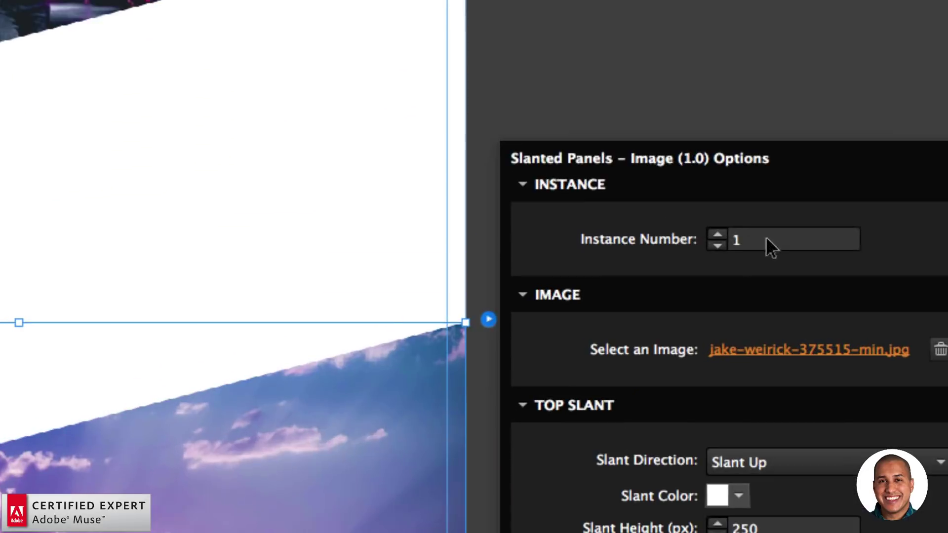
left_click(716, 234)
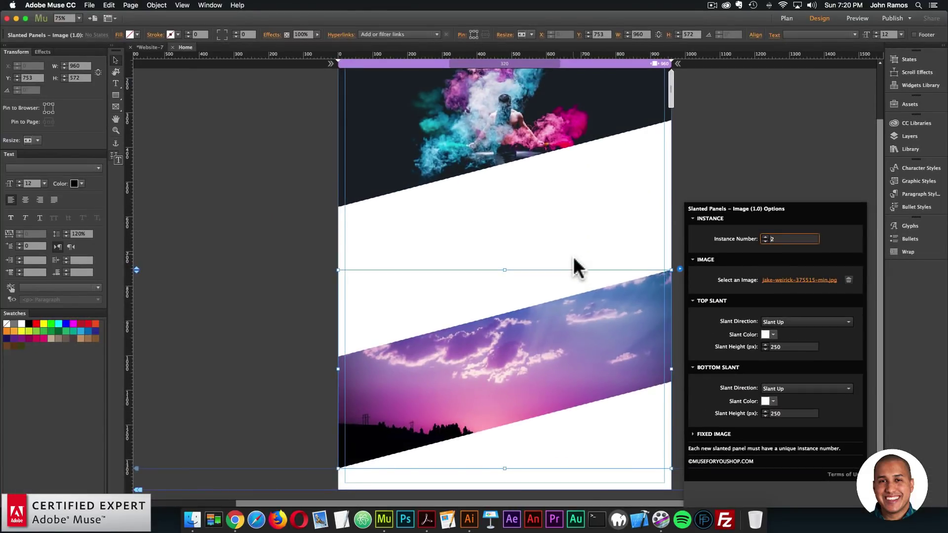
left_click(576, 262)
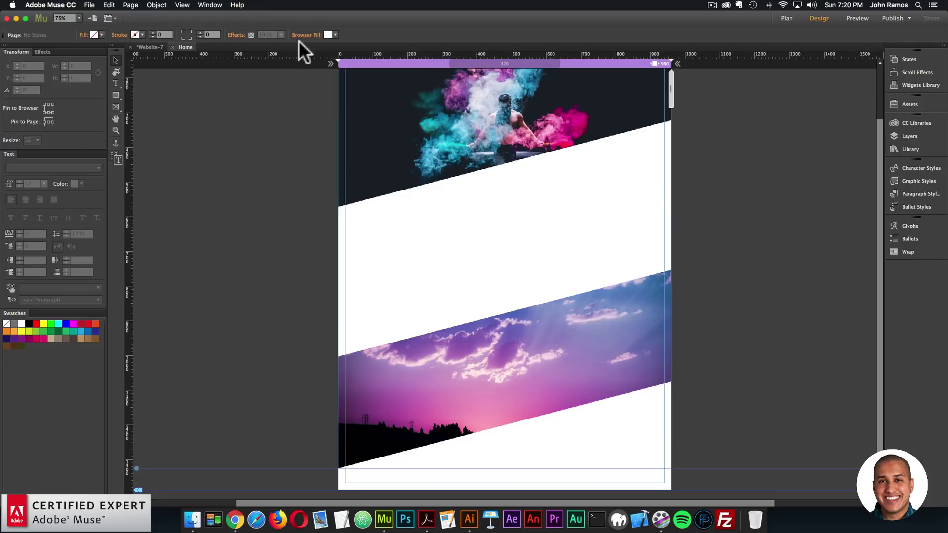
- Change the page's browser fill color to black
left_click(328, 35)
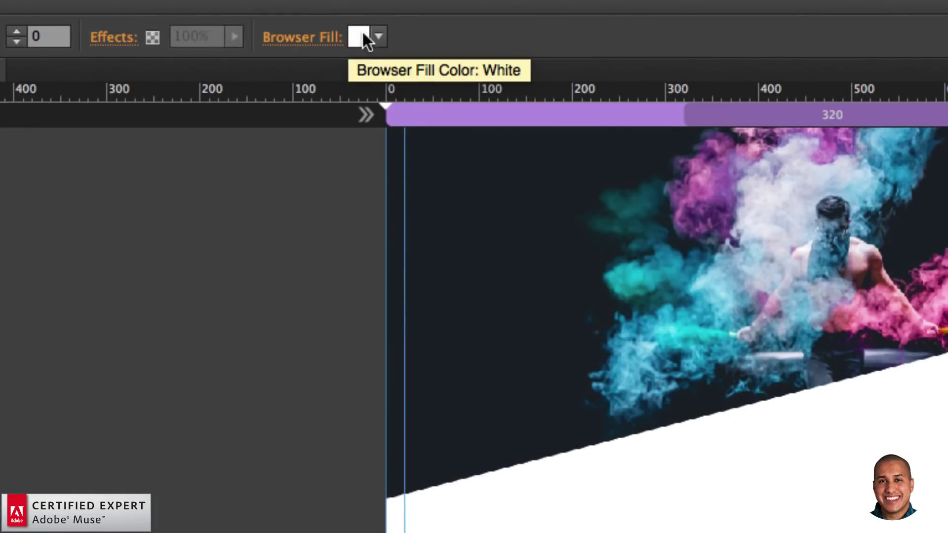
left_click(333, 35)
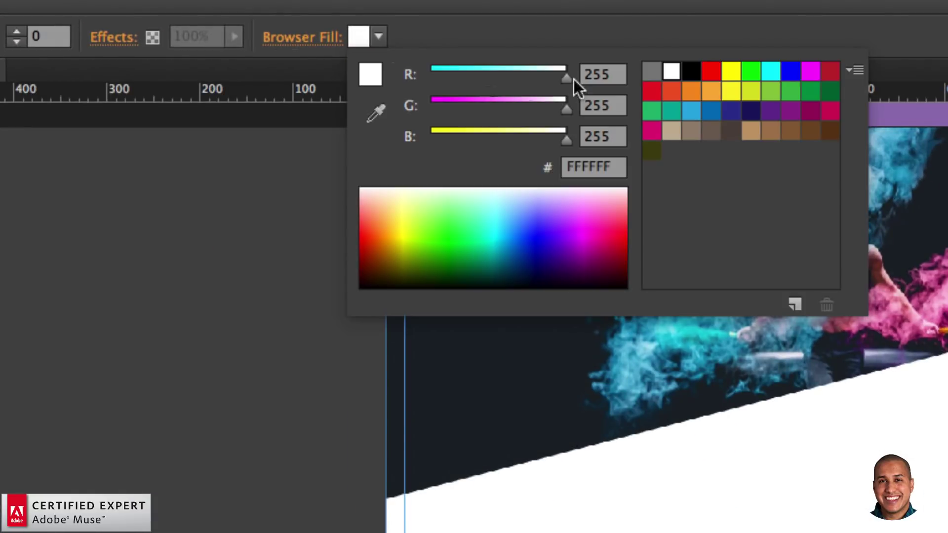
left_click(482, 51)
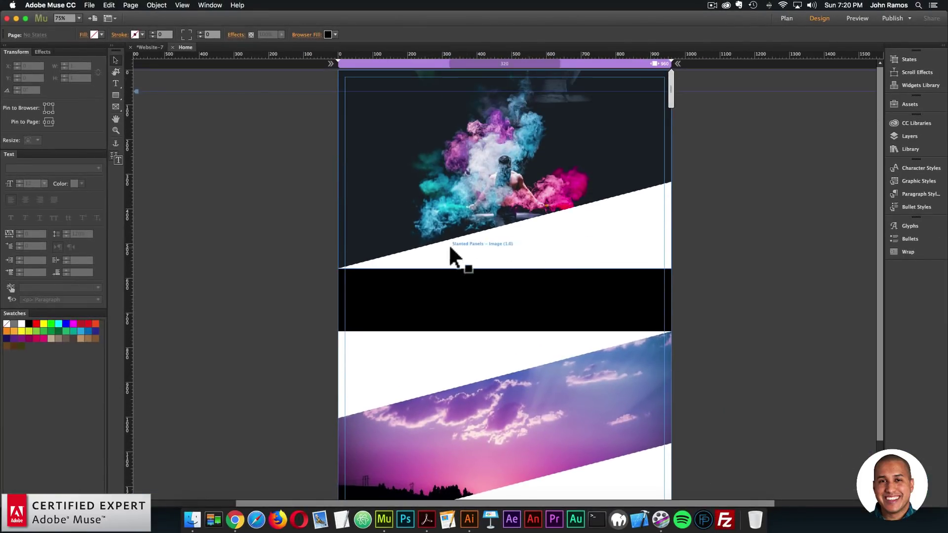
scroll(564, 234, "down", 1)
scroll(632, 212, "up", 1)
- Set the top slant color of the upper image panel to black (000000)
left_click(619, 186)
left_click(694, 123)
left_click(667, 113)
left_click(680, 114)
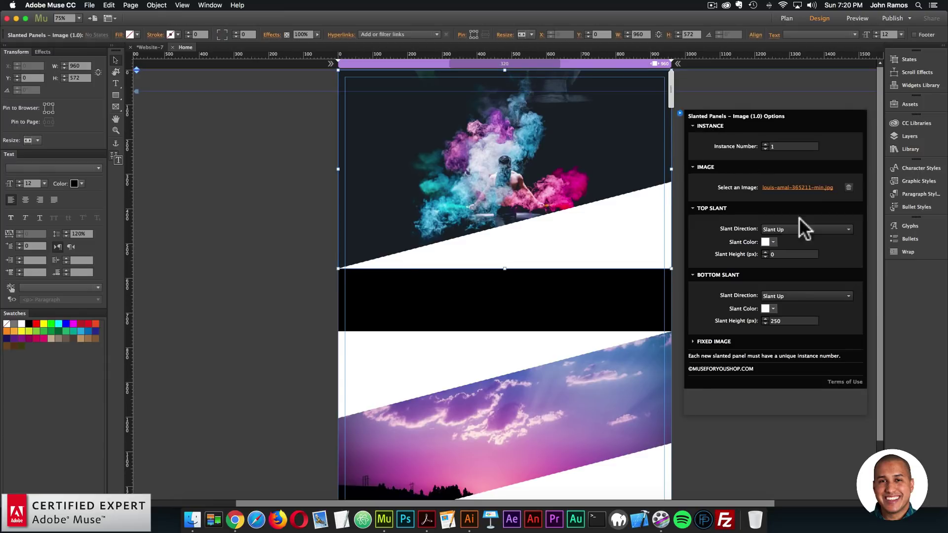
left_click(773, 242)
left_click(794, 269)
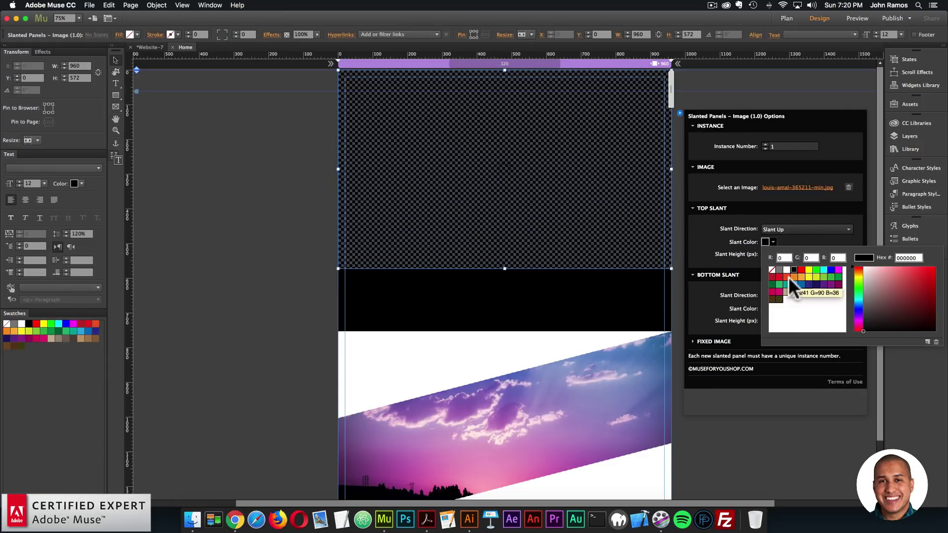
left_click(601, 379)
scroll(642, 336, "down", 2)
left_click(679, 269)
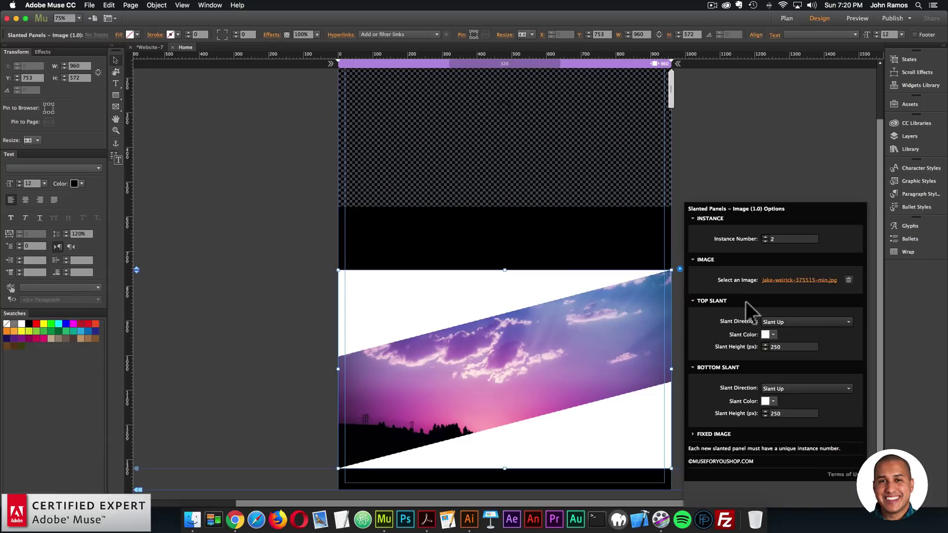
left_click(565, 336)
scroll(565, 337, "up", 2)
- Set the bottom slant color of the upper image panel to black
left_click(662, 190)
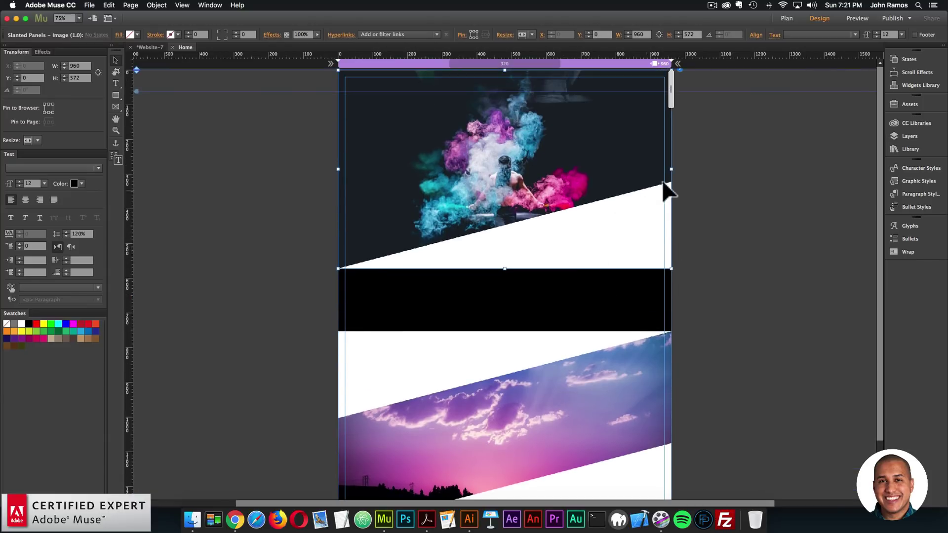
left_click(679, 64)
left_click(774, 265)
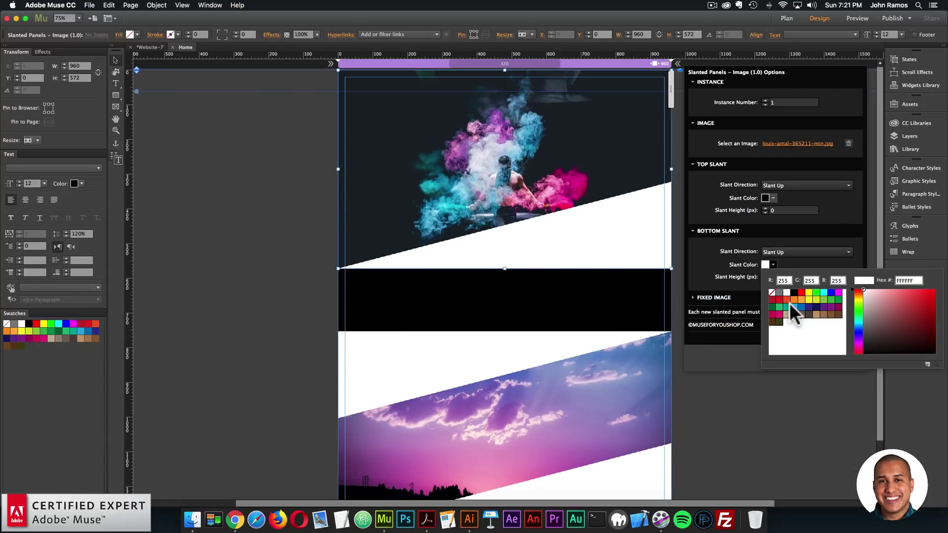
left_click(796, 293)
left_click(482, 311)
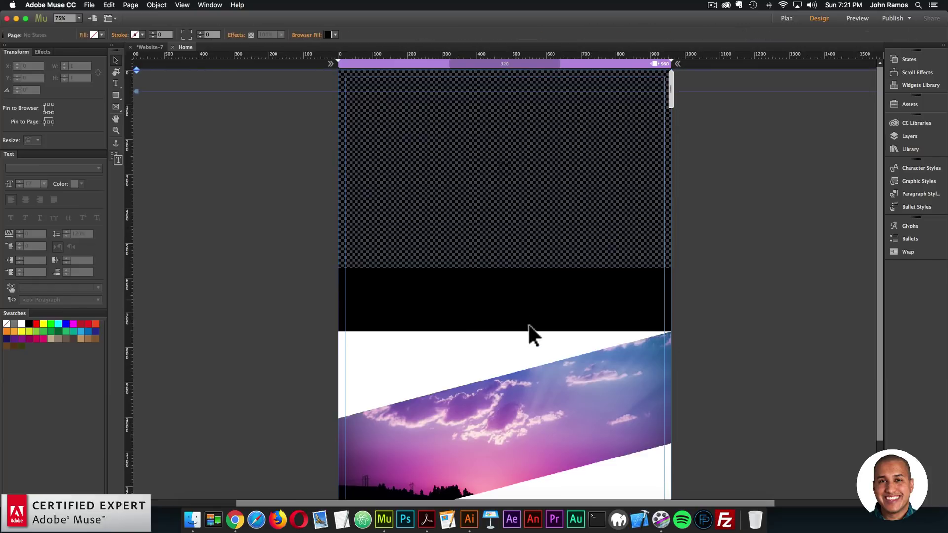
- Set the top slant color of the lower sunset panel to black (000000)
left_click(657, 285)
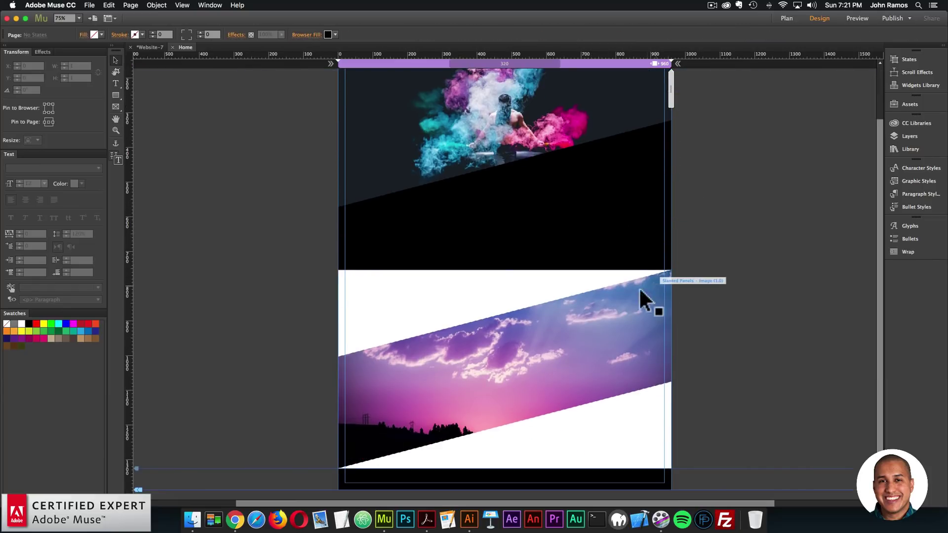
left_click(679, 270)
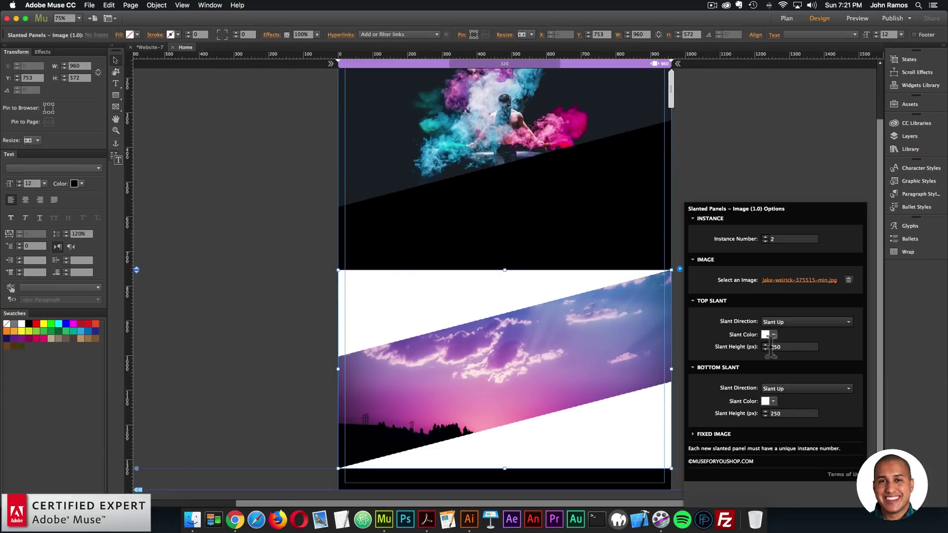
left_click(773, 335)
left_click(795, 363)
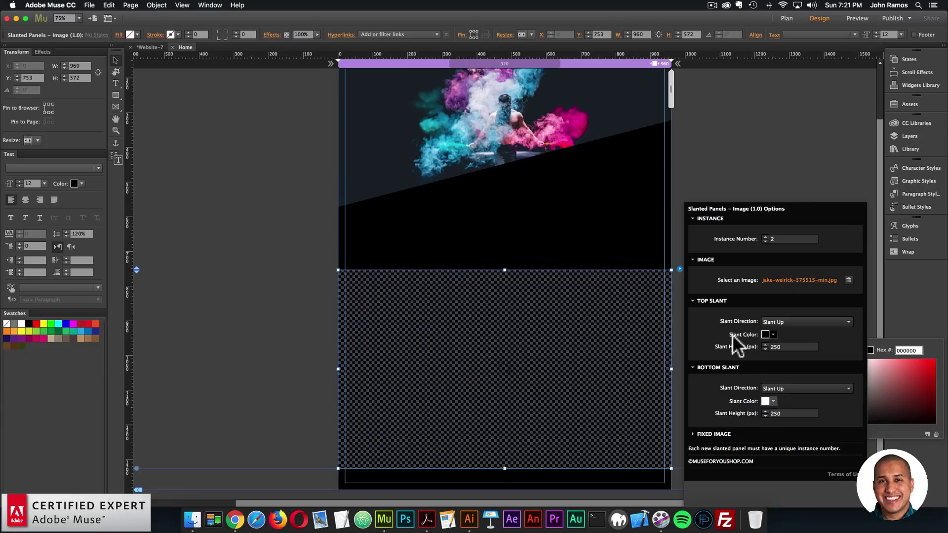
- Set the bottom slant color of the lower sunset panel to black (000000)
left_click(773, 401)
left_click(794, 430)
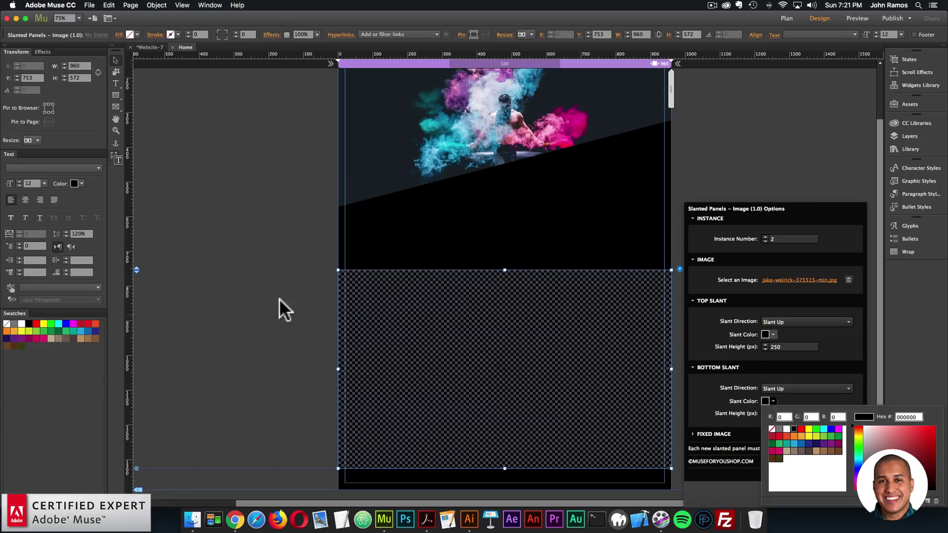
left_click(235, 239)
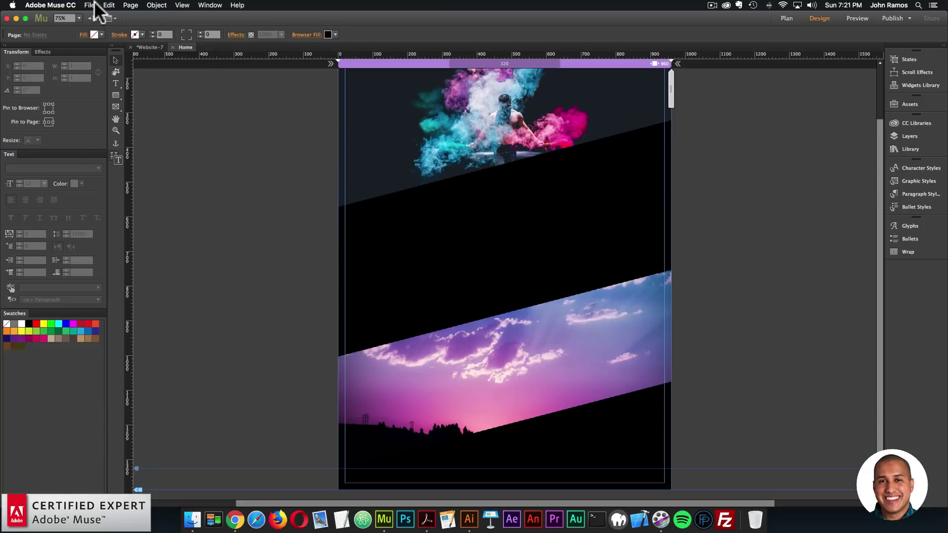
- Preview the page in the browser and check both slanted panels against the black background
left_click(90, 5)
left_click(120, 149)
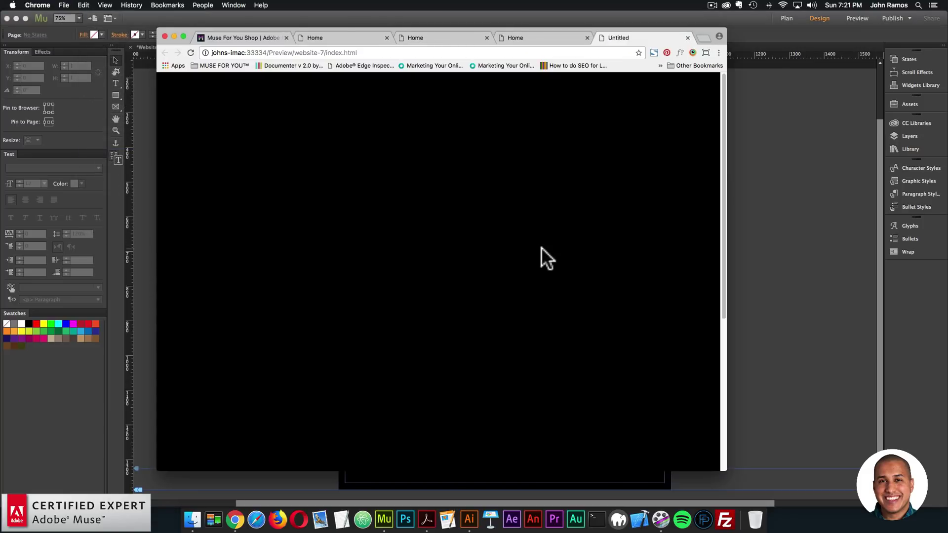
scroll(542, 244, "down", 5)
scroll(541, 237, "up", 5)
scroll(541, 238, "down", 5)
left_click(809, 281)
- Add a text frame about 361 by 71 px over the upper image panel reading "Muse For You"
left_click(115, 83)
left_click_drag(379, 115, 505, 140)
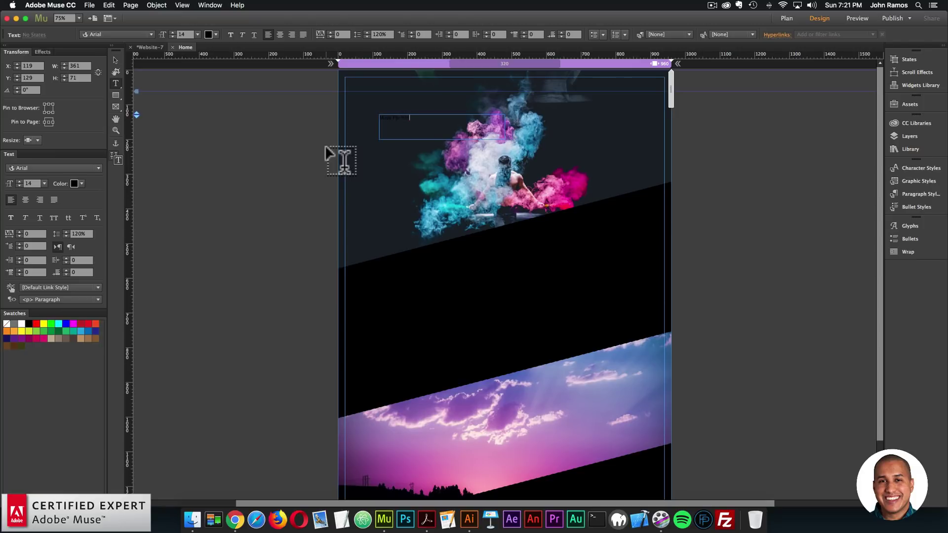
type("Muse For You")
- Format the "Muse For You" text as 48-point Futura PT Bold Bold in white (FFFFFF)
key("super+a")
left_click(195, 32)
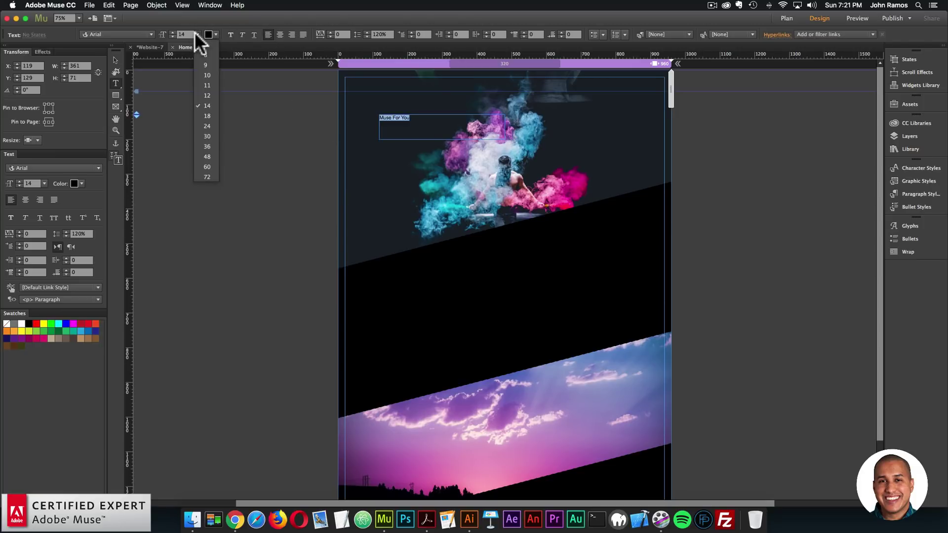
left_click(195, 161)
left_click(197, 34)
left_click(203, 154)
left_click(149, 34)
type("futur")
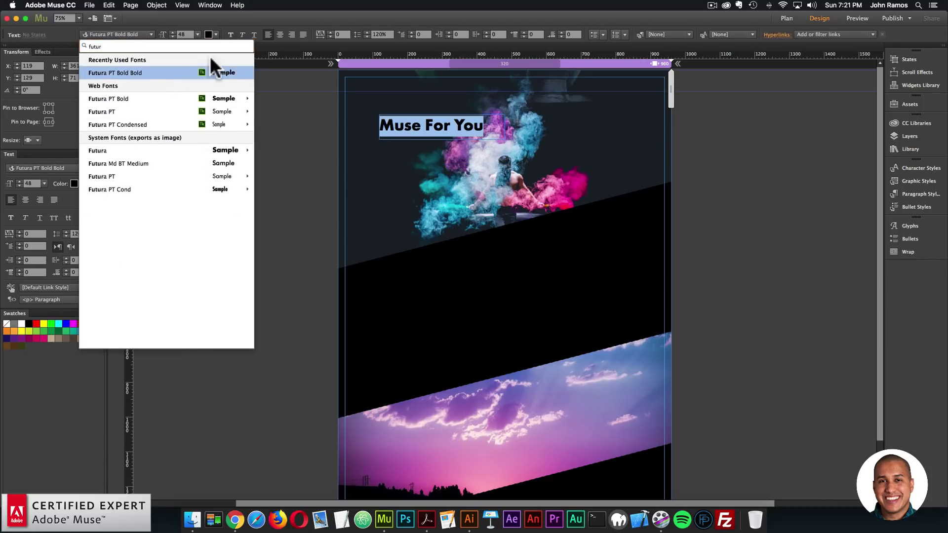
left_click(212, 72)
left_click(209, 34)
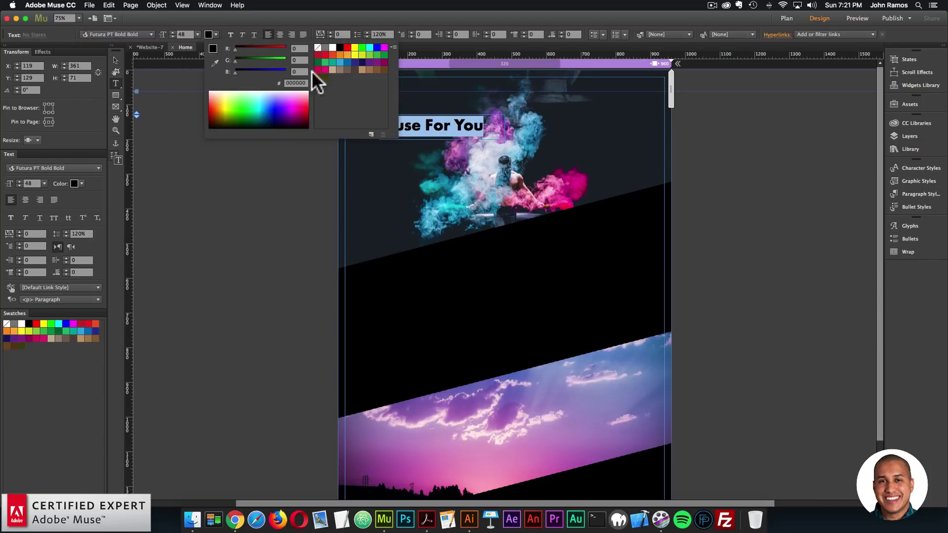
left_click(332, 47)
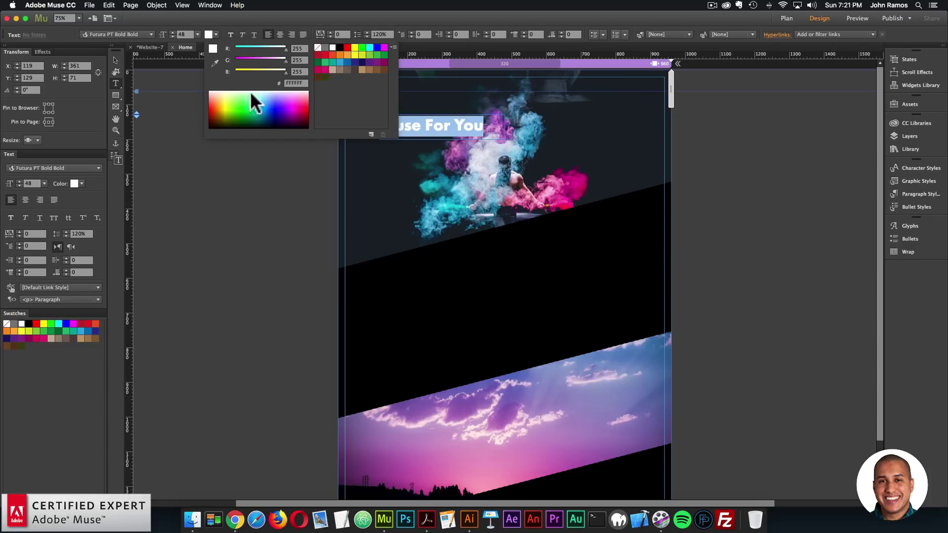
- Move the "Muse For You" frame to about X 20, Y 62 and narrow it to about 339 px
left_click(118, 58)
left_click_drag(448, 138, 414, 115)
left_click(403, 112)
left_click(402, 110)
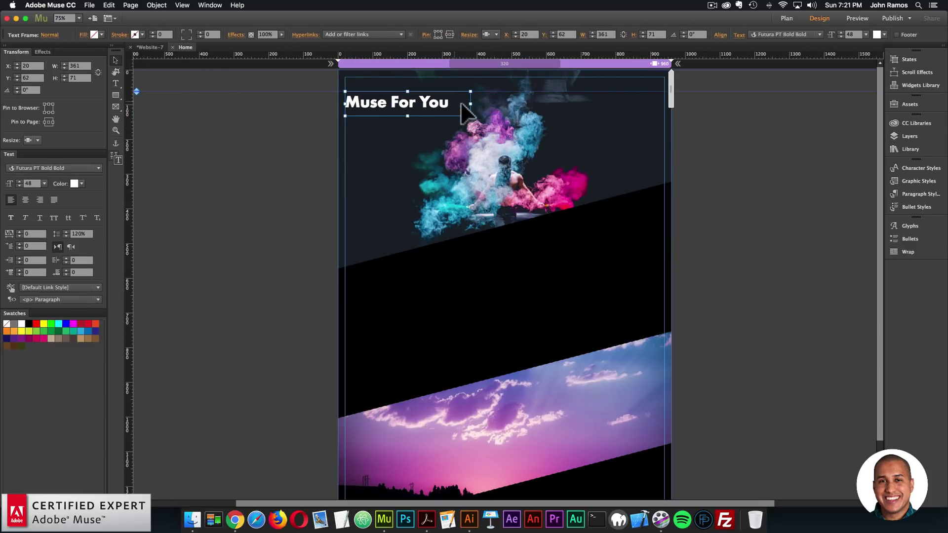
left_click(470, 98)
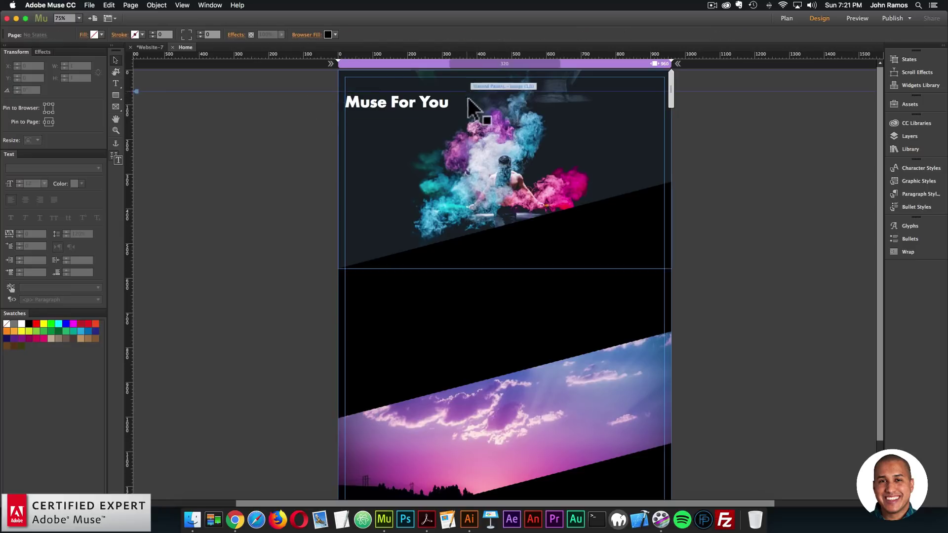
- Preview the page in the browser and check how the heading sits over the upper panel
left_click(90, 5)
left_click(107, 150)
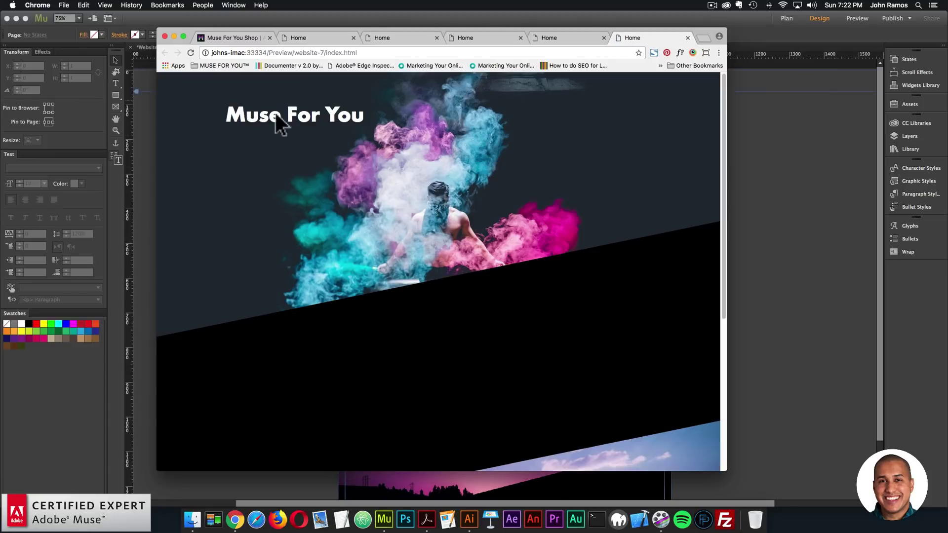
scroll(443, 186, "down", 3)
scroll(434, 191, "up", 3)
scroll(434, 190, "down", 5)
left_click(759, 262)
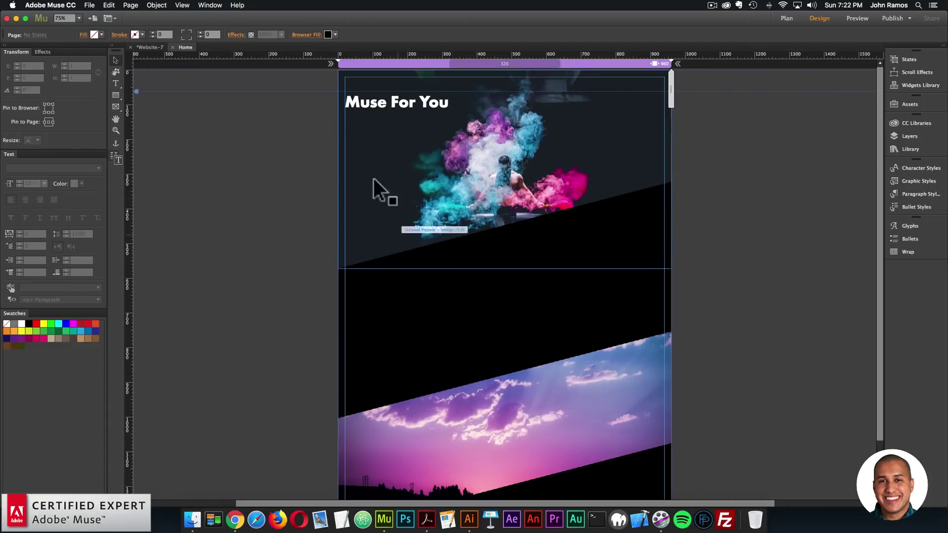
- Duplicate the "Muse For You" text frame and place the copy in the middle of the sunset panel at about Y 1004
left_click(395, 110)
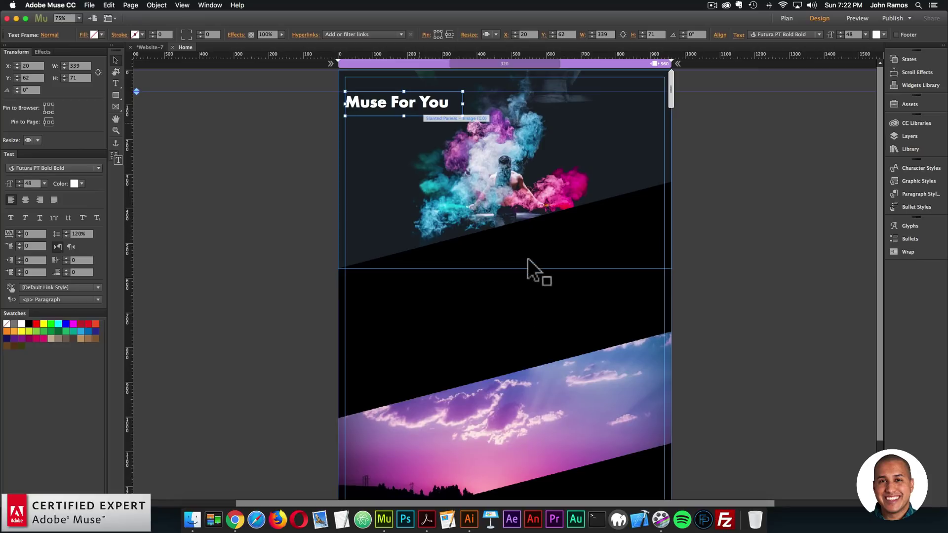
key("super+v")
left_click_drag(510, 294, 509, 446)
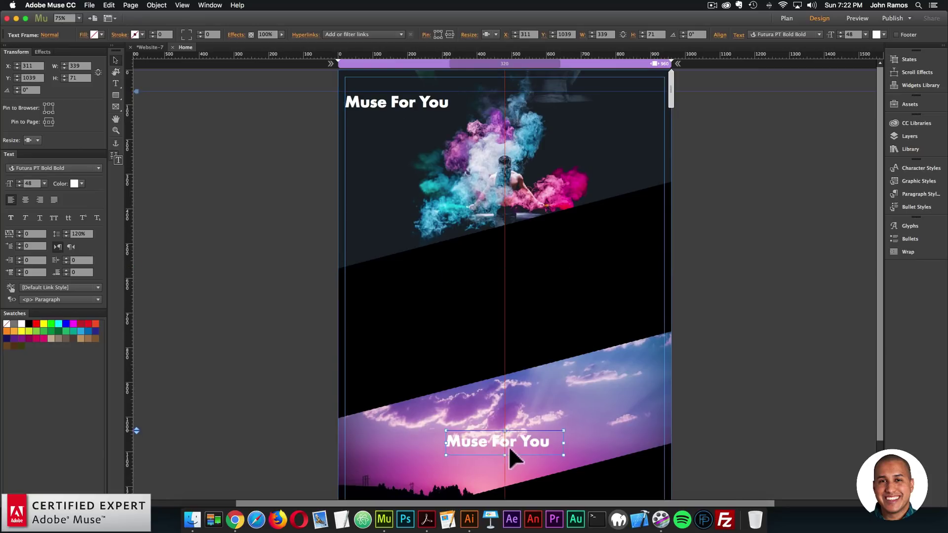
scroll(508, 446, "down", 3)
left_click_drag(489, 381, 513, 368)
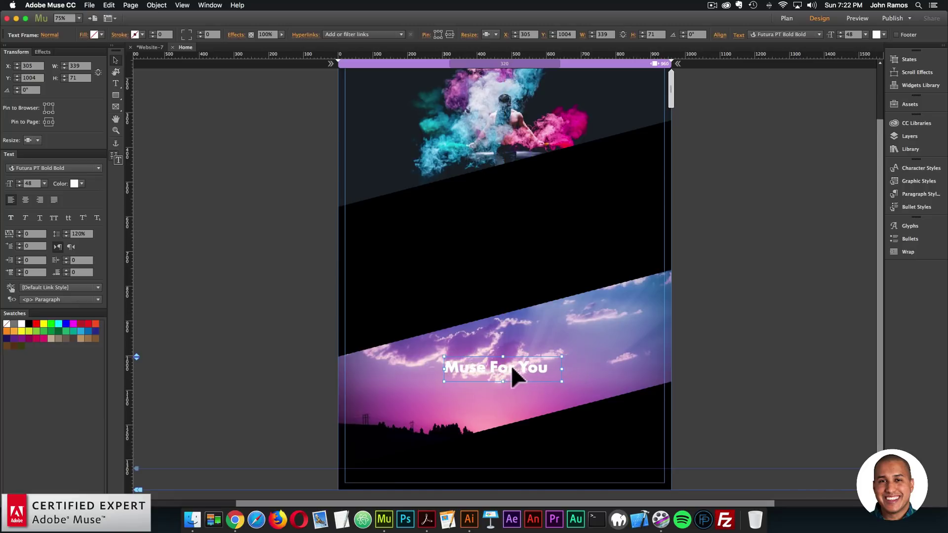
- Center-align the copied "Muse For You" text on the sunset panel and color it black
triple_click(515, 370)
left_click(280, 35)
left_click(208, 34)
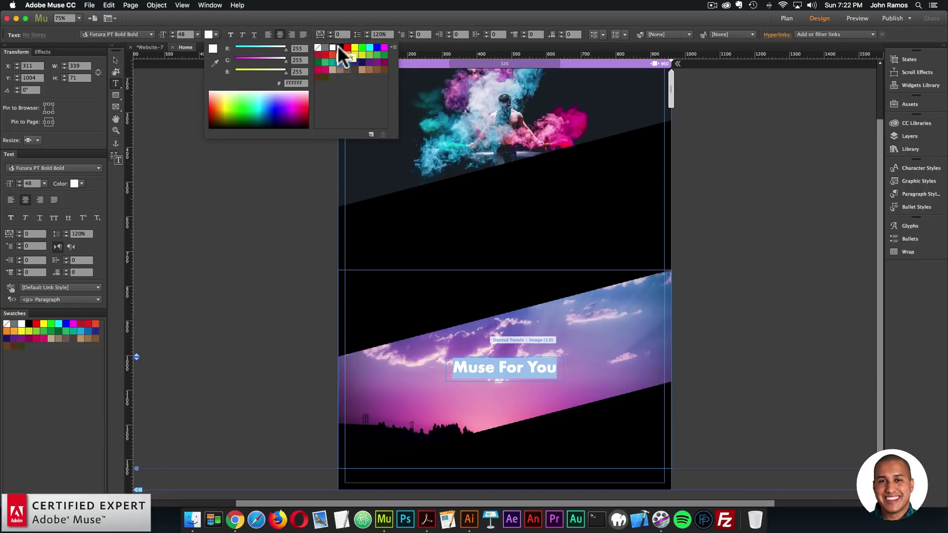
left_click(340, 48)
left_click(113, 56)
left_click(256, 164)
- Preview the page in the browser and examine the headings on both slanted panels while scrolling
key("super+shift+e")
scroll(538, 296, "down", 5)
scroll(535, 297, "down", 3)
scroll(534, 303, "up", 4)
scroll(532, 304, "down", 4)
scroll(402, 320, "up", 5)
scroll(493, 301, "up", 3)
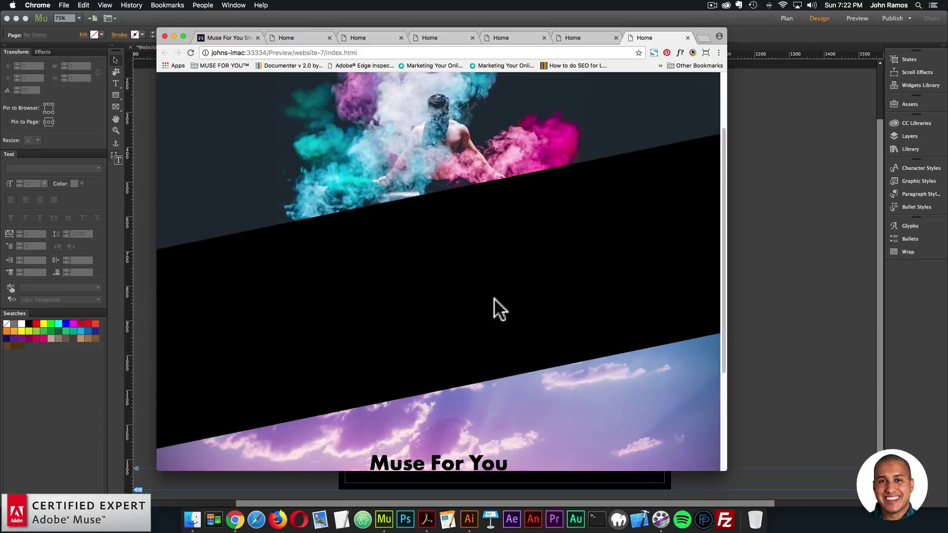
scroll(548, 341, "down", 6)
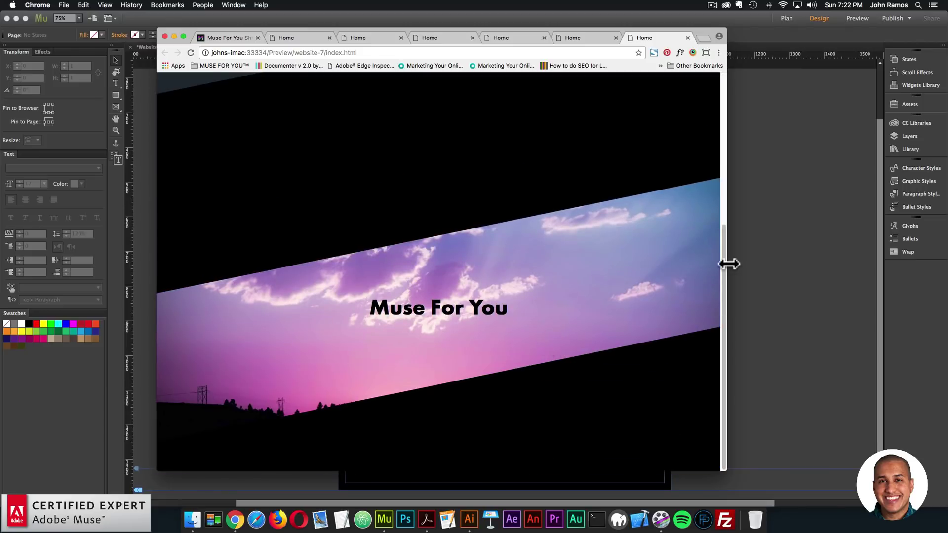
left_click(779, 258)
- Switch to Chrome and examine the Slanted Panels widget's demo page opened from its product page
left_click(496, 103)
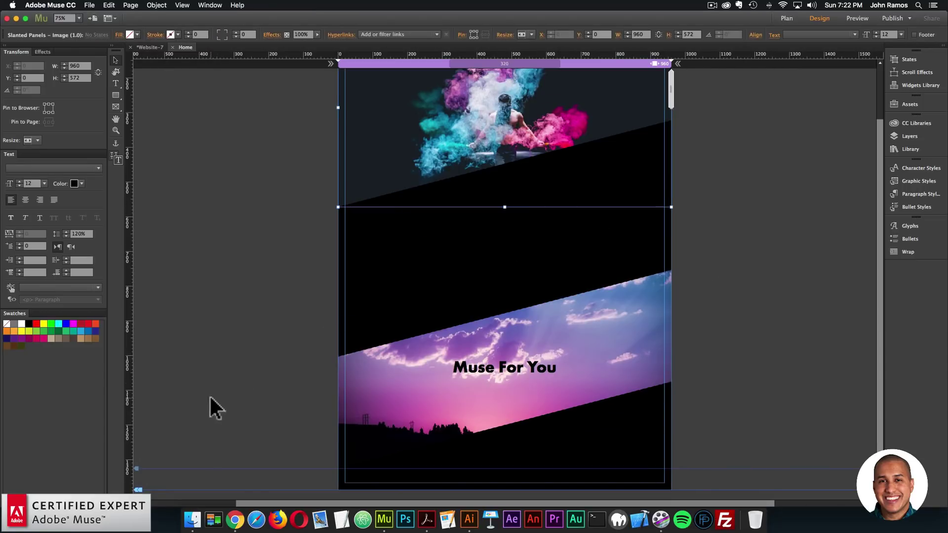
left_click(235, 519)
left_click(228, 39)
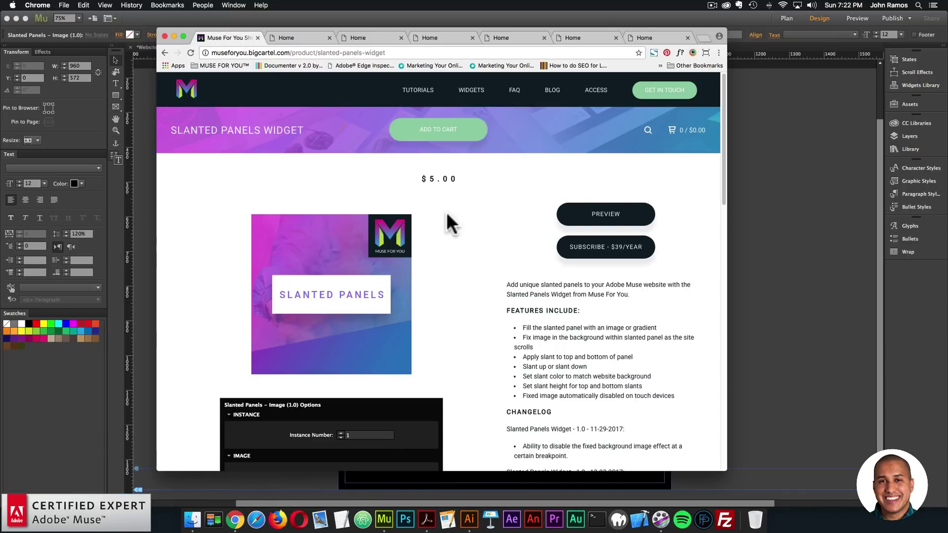
left_click(600, 221)
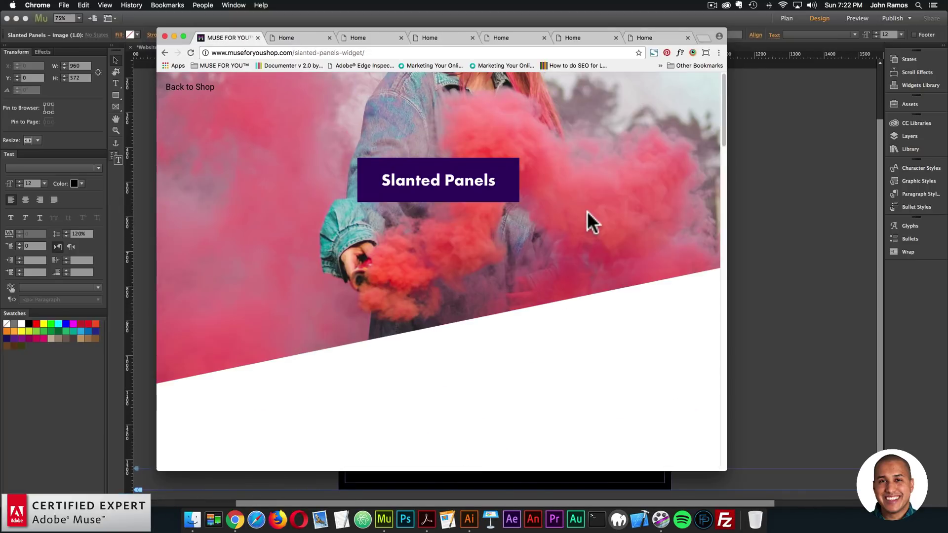
scroll(588, 211, "down", 8)
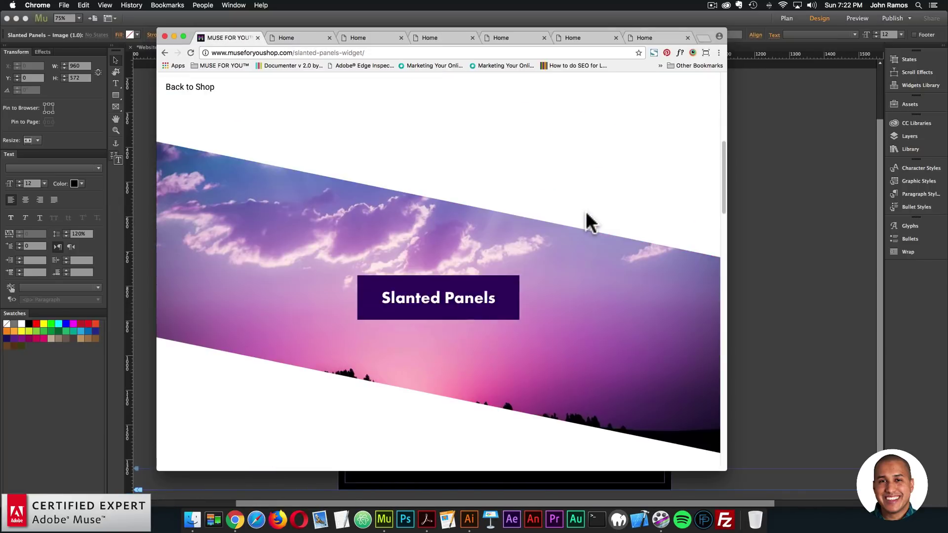
scroll(586, 212, "down", 3)
left_click(734, 217)
- Enable the fixed image option for the upper slanted image panel
left_click(644, 316)
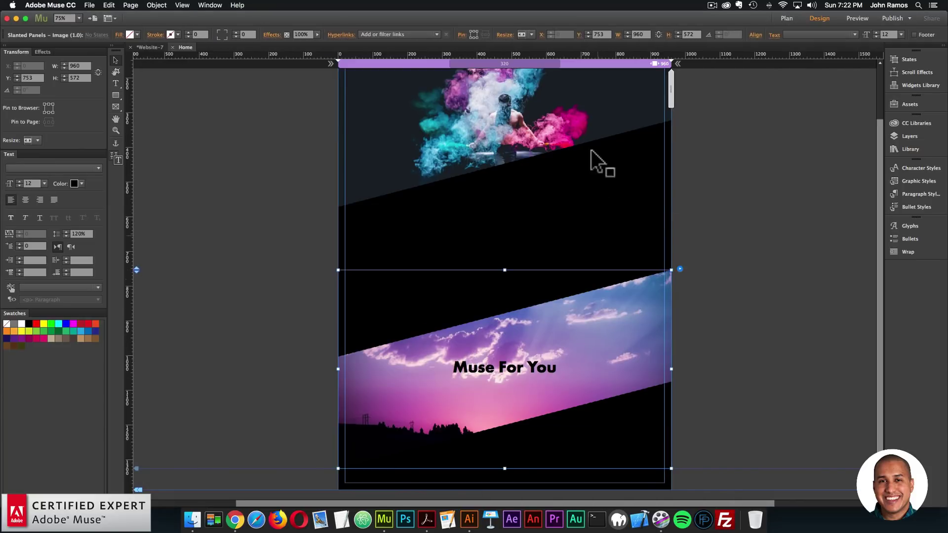
left_click(648, 174)
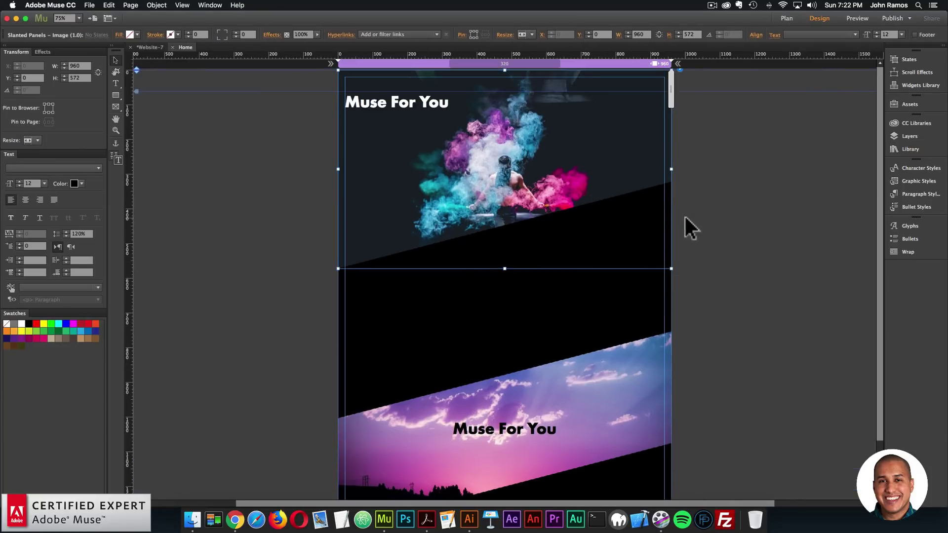
left_click(680, 69)
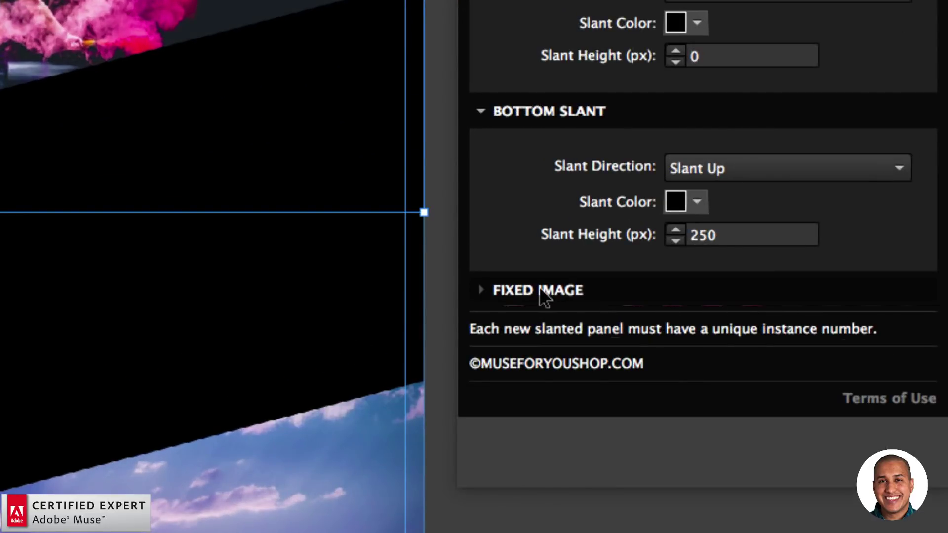
left_click(540, 291)
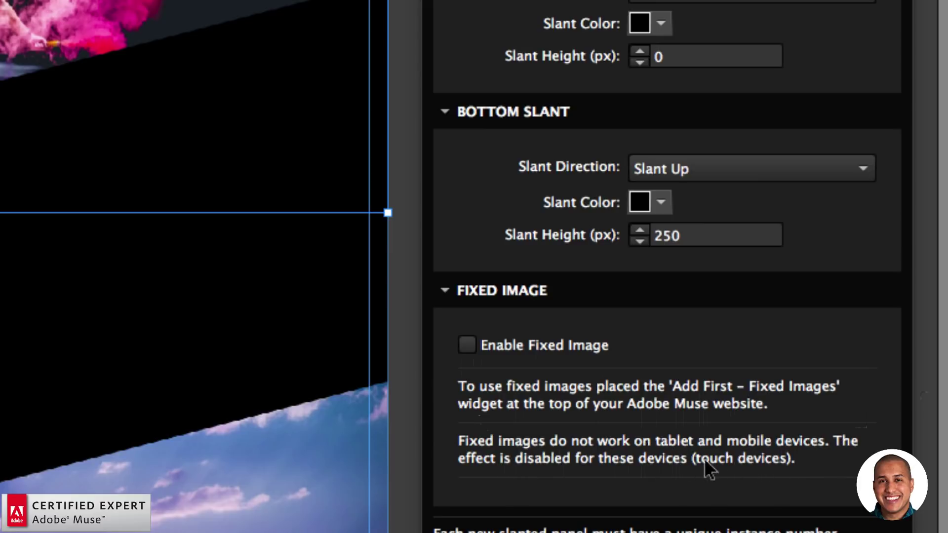
left_click(468, 345)
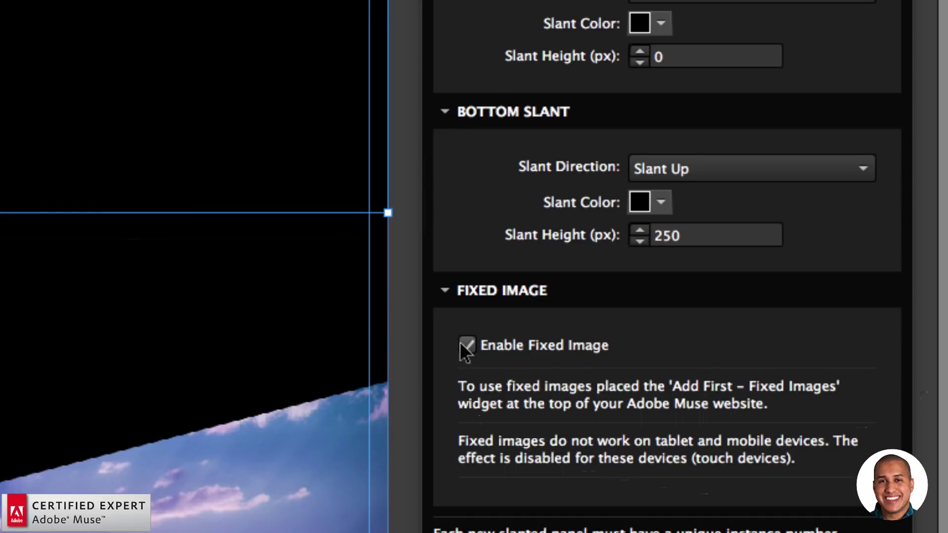
left_click(259, 267)
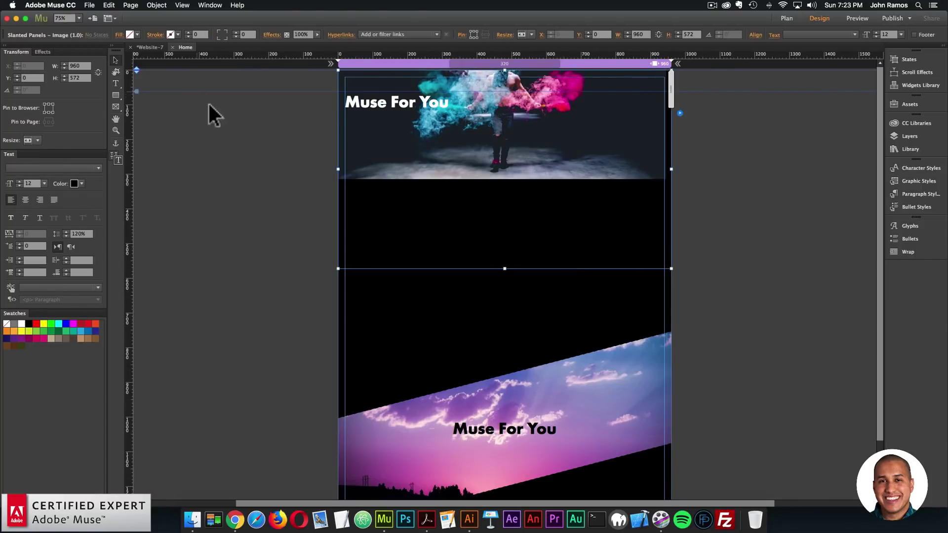
left_click(208, 101)
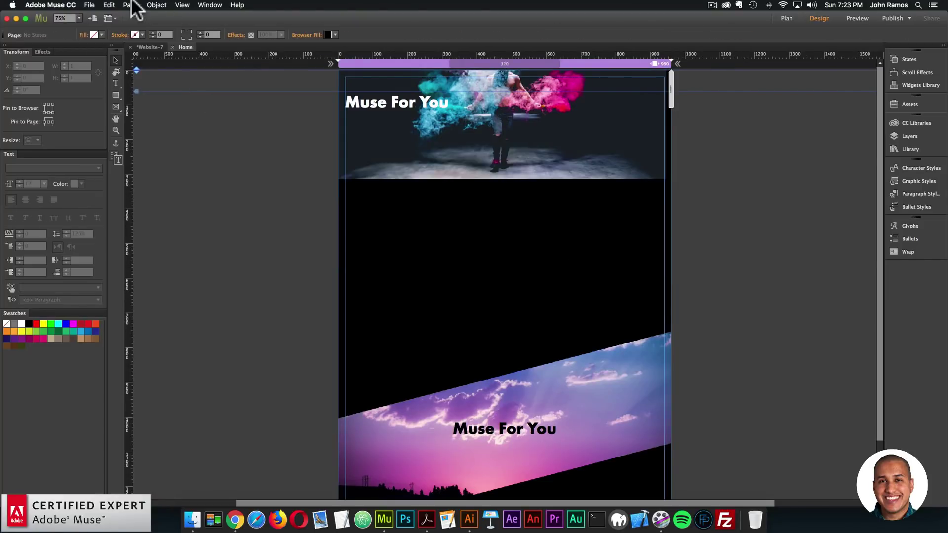
- Preview the page in the browser and check the upper panel's fixed image effect while scrolling
left_click(89, 5)
left_click(111, 152)
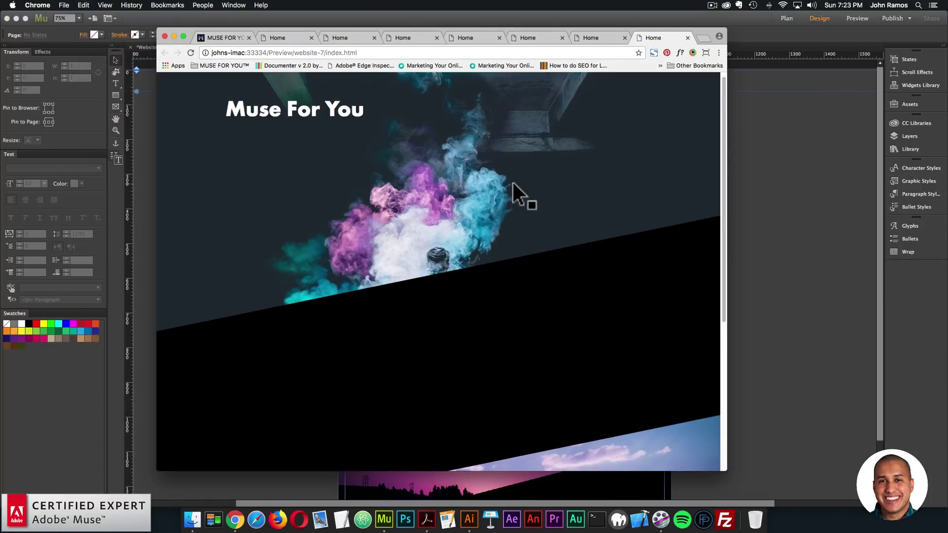
scroll(512, 183, "down", 2)
scroll(512, 183, "up", 3)
mouse_move(722, 97)
left_mouse_down()
mouse_move(717, 185)
mouse_move(724, 176)
mouse_move(715, 97)
left_mouse_up()
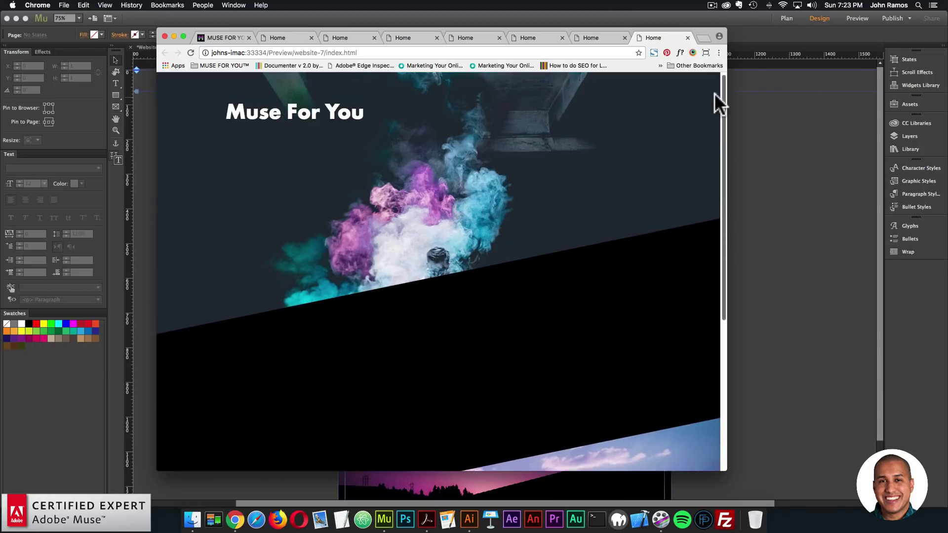
left_click(731, 161)
- Switch to Muse and open the widget library
left_click(555, 150)
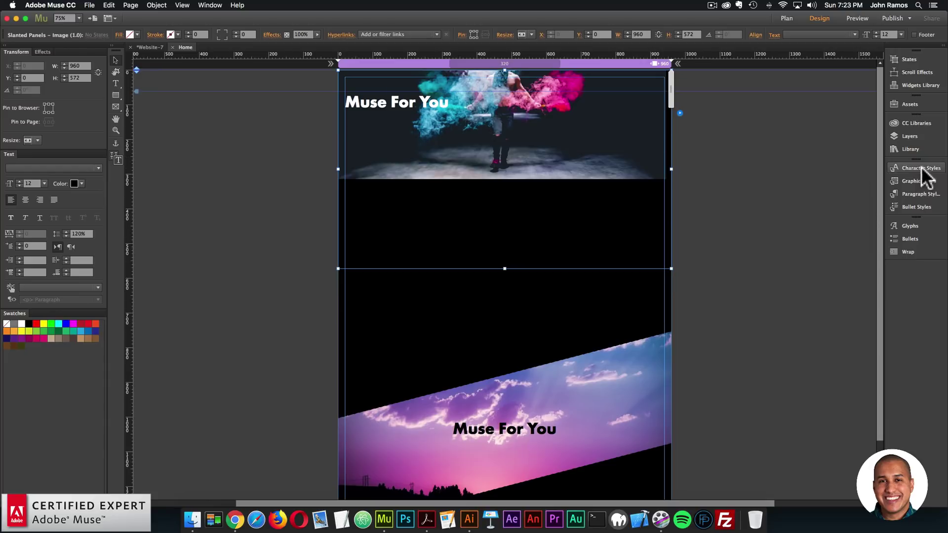
left_click(917, 149)
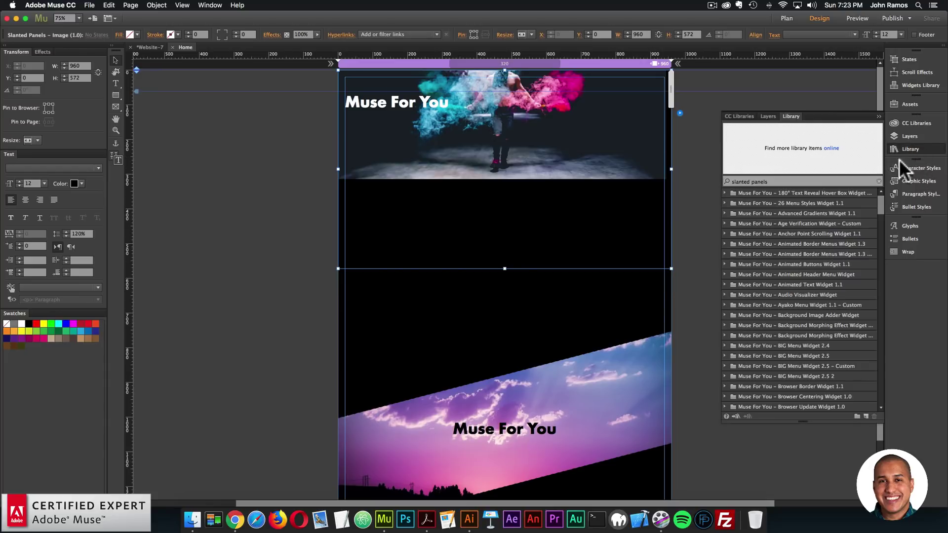
triple_click(750, 182)
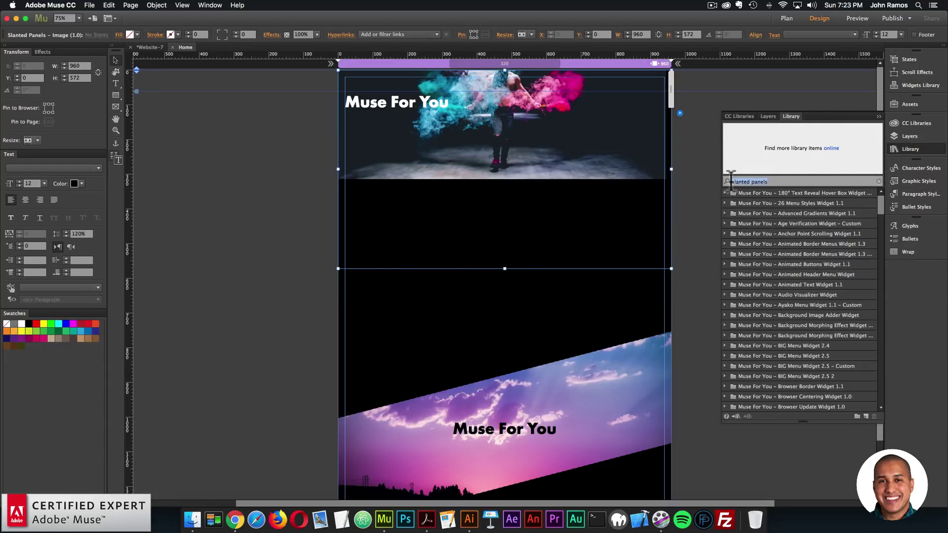
left_click(270, 310)
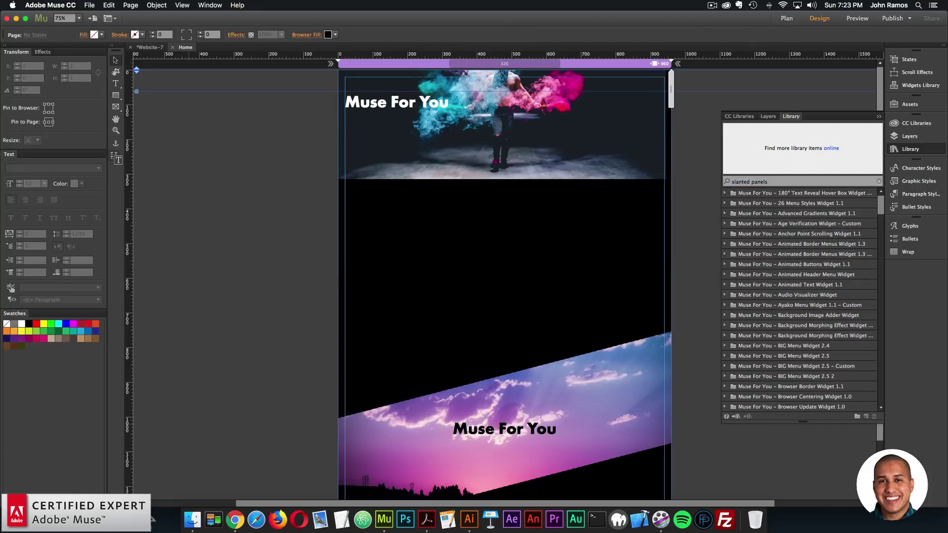
- Switch to Chrome, widen the page preview window and check the upper panel's fixed image while scrolling
left_click(249, 509)
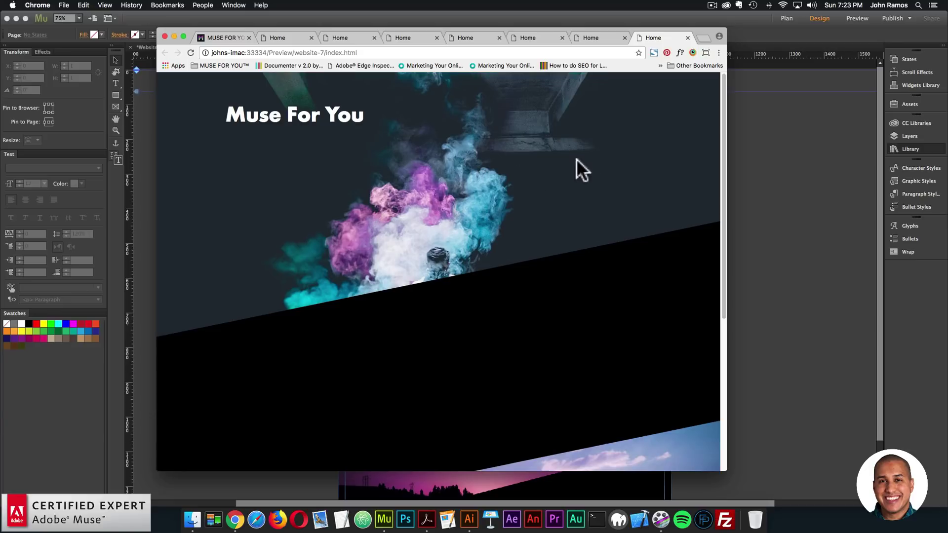
left_click_drag(724, 230, 739, 213)
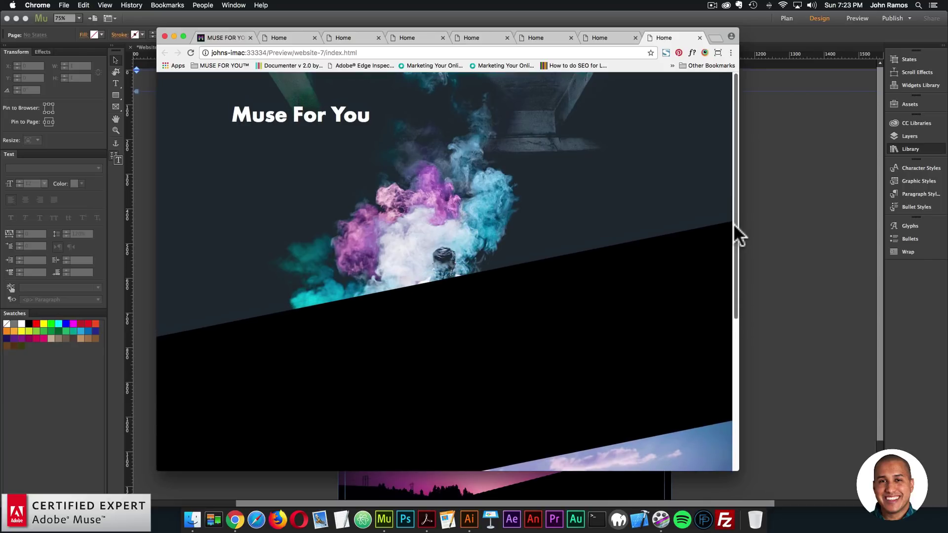
left_click_drag(737, 221, 776, 221)
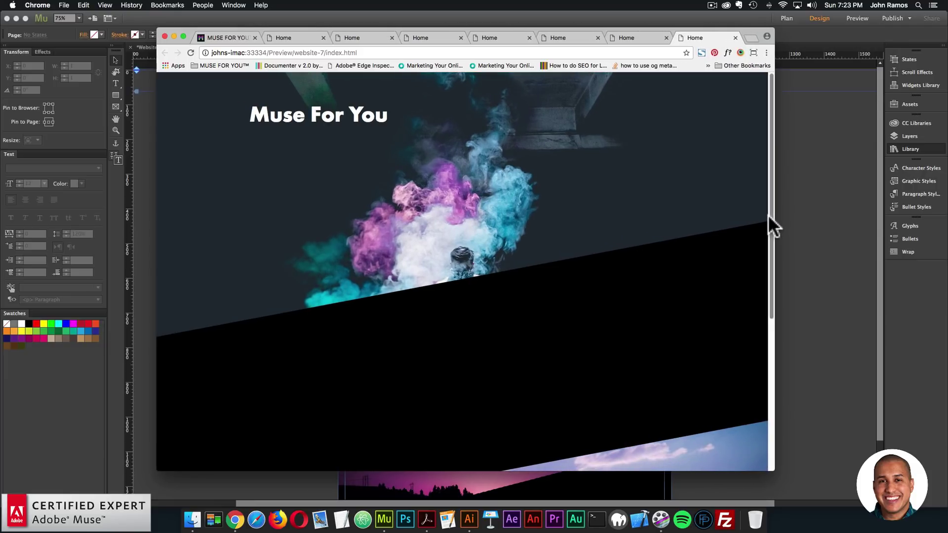
scroll(772, 210, "down", 1)
scroll(772, 217, "up", 1)
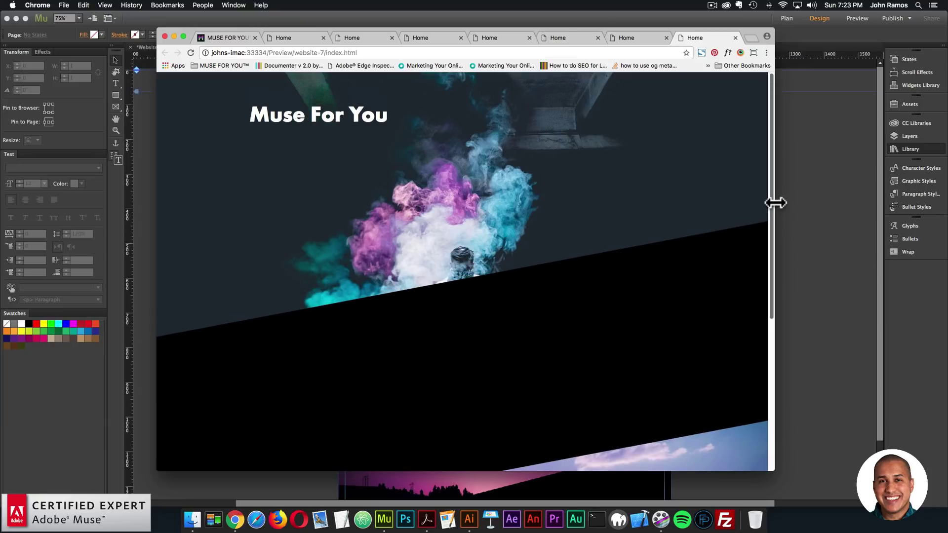
scroll(771, 203, "down", 1)
scroll(773, 202, "up", 1)
scroll(772, 200, "down", 1)
scroll(772, 203, "up", 1)
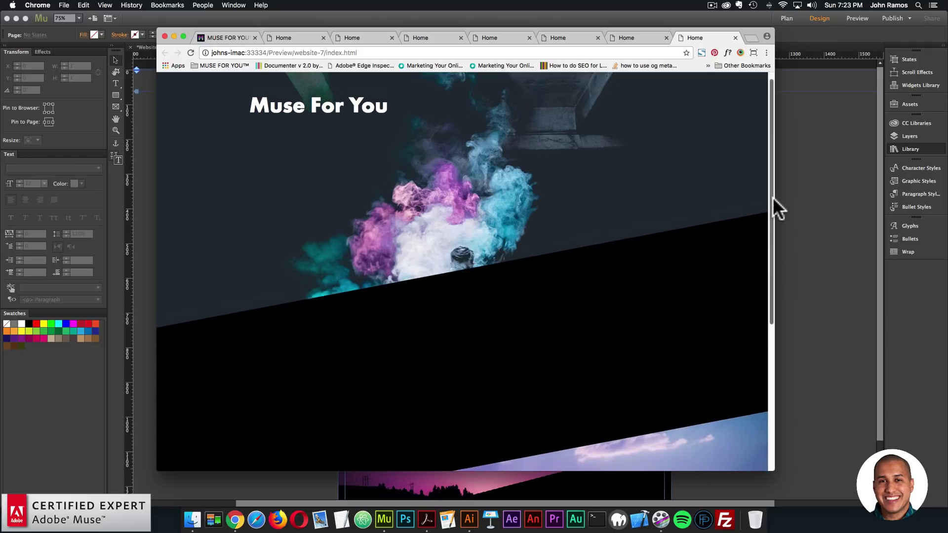
- Switch to Muse, search the library for "slanted panels" and place the Add First - Fixed Images widget just left of the page's top
left_click(810, 202)
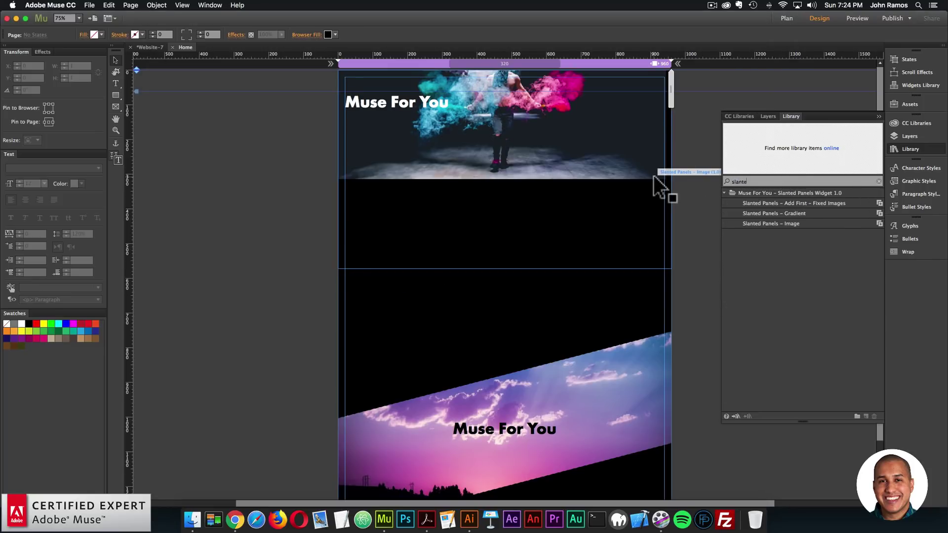
type("nels")
left_click_drag(654, 176, 697, 197)
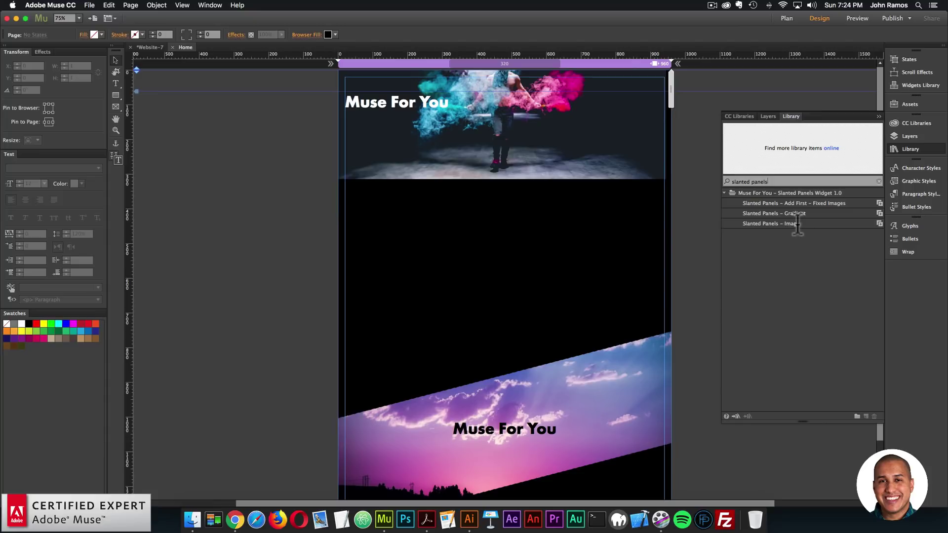
left_click(794, 203)
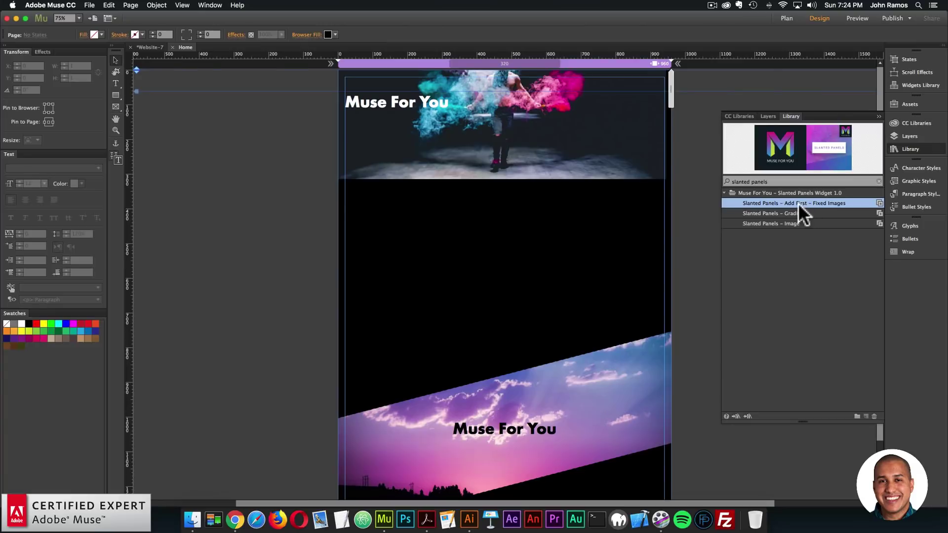
left_click_drag(781, 205, 316, 102)
- Preview the page in the browser and check the upper panel's fixed image with the Add First widget in place
left_click(89, 5)
left_click(89, 5)
left_click(90, 5)
left_click(105, 154)
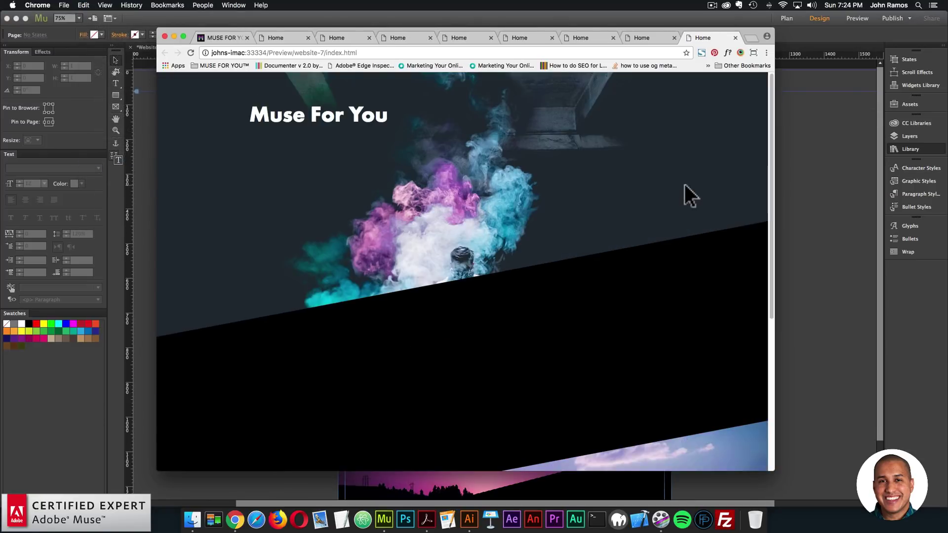
scroll(686, 182, "down", 4)
scroll(686, 182, "up", 4)
left_click_drag(771, 155, 769, 123)
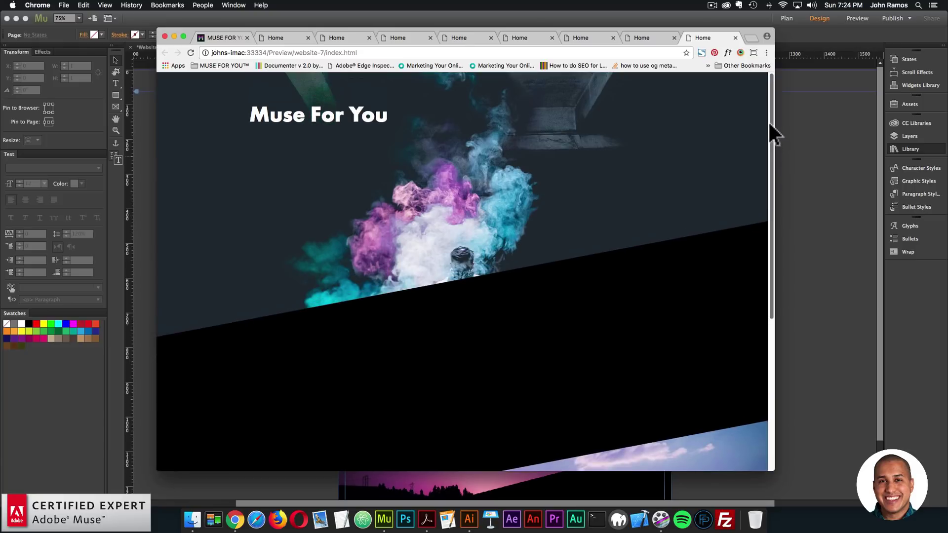
- Open the page preview in BrowserStack on an iPhone 6S and examine both slanted panels while scrolling
left_click(741, 52)
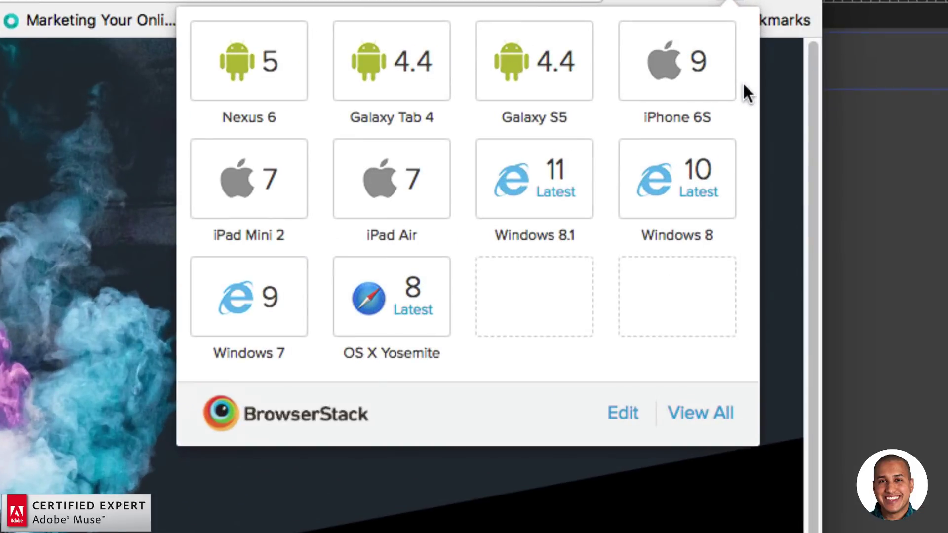
left_click(728, 85)
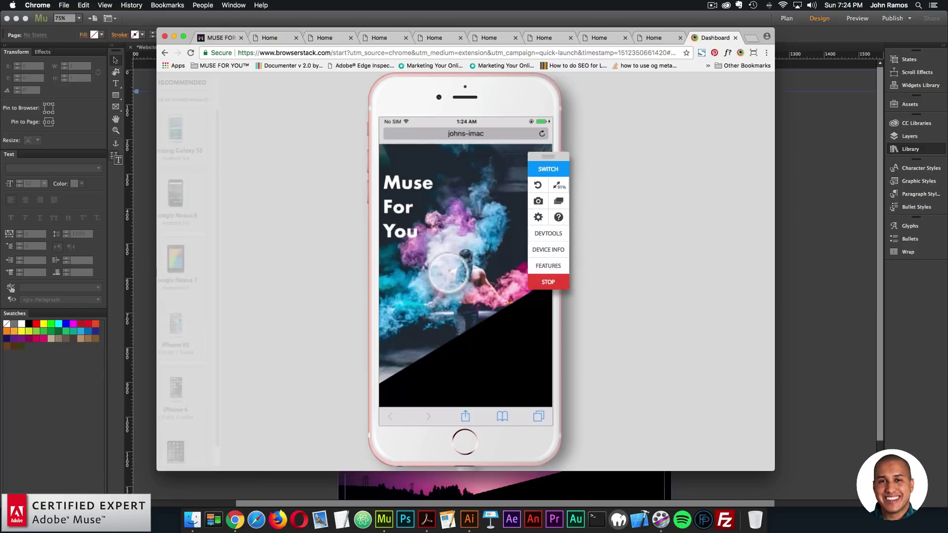
left_click_drag(464, 266, 447, 187)
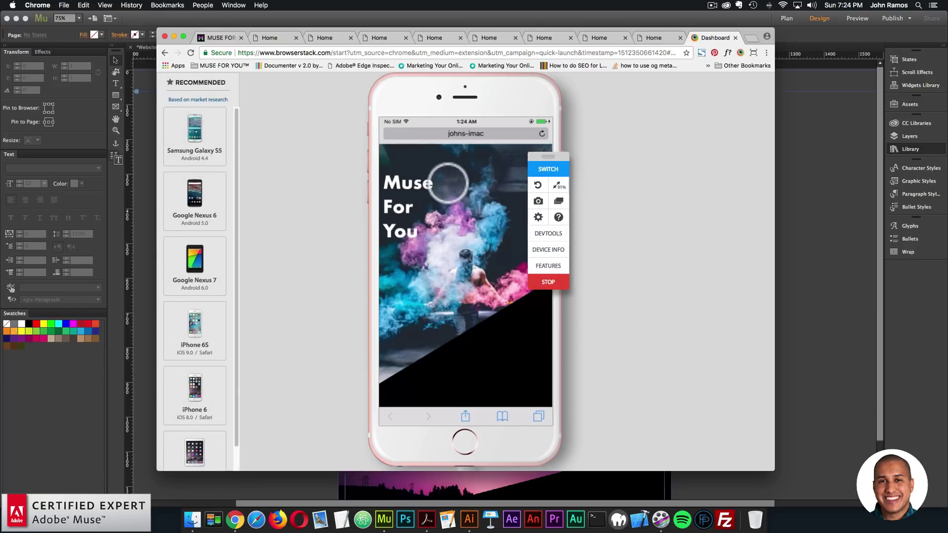
left_click_drag(457, 269, 460, 197)
left_click_drag(466, 332, 468, 187)
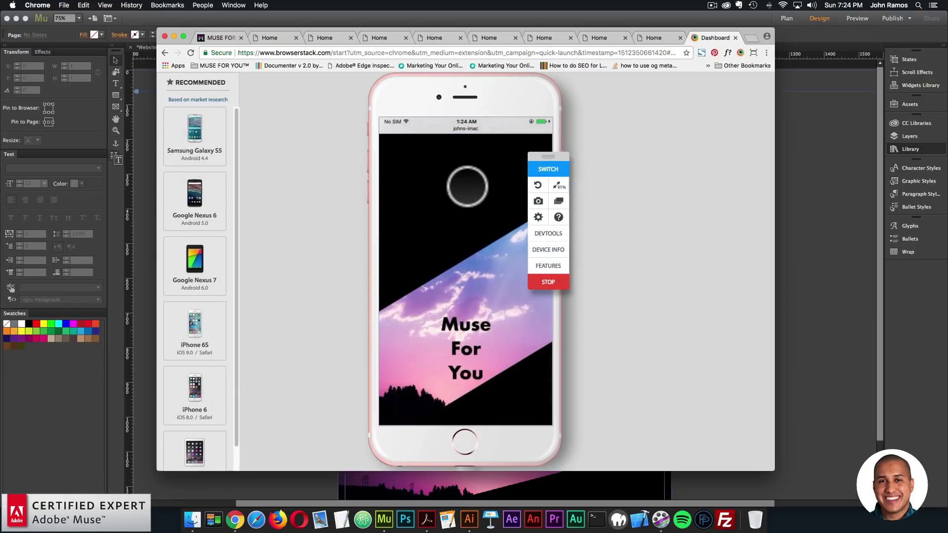
left_click_drag(470, 231, 467, 352)
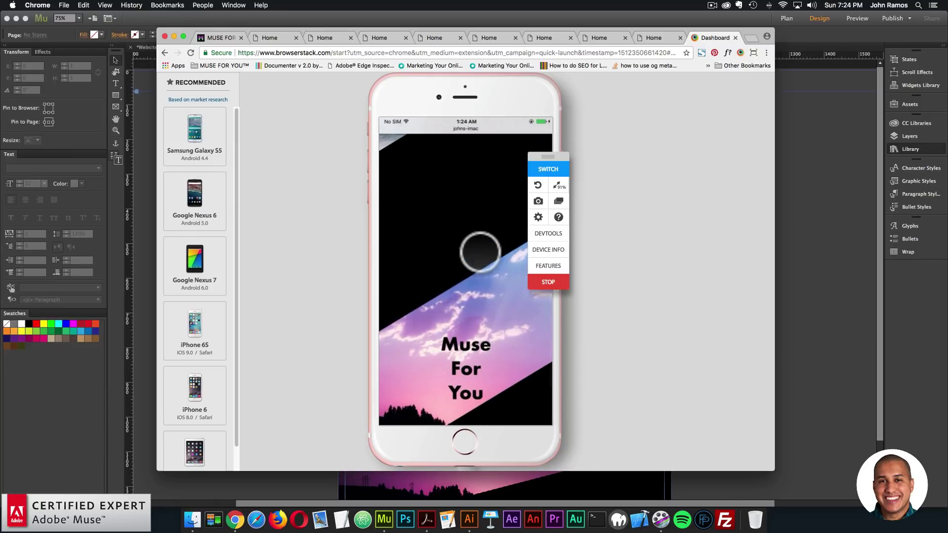
left_click_drag(478, 307, 480, 312)
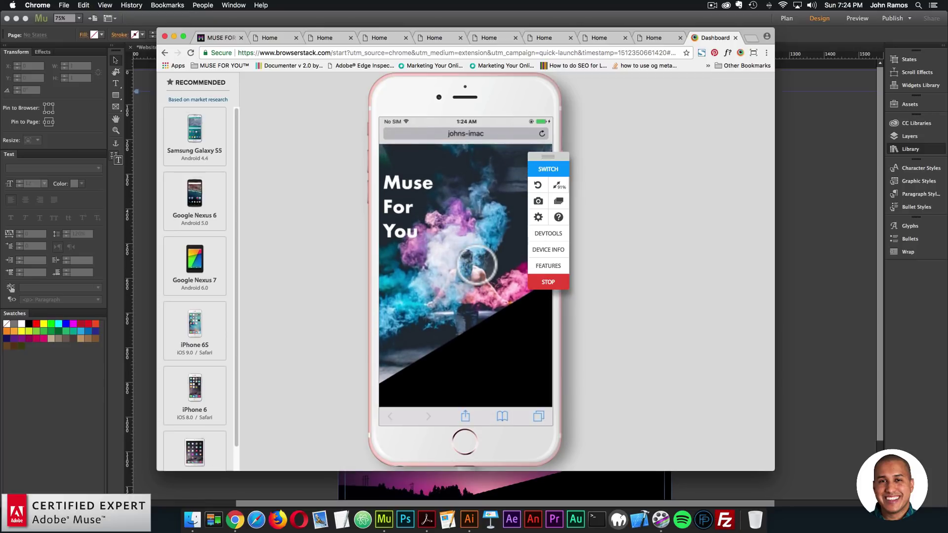
- Switch to Muse, remove the Add First - Fixed Images widget beside the page and preview the page in the browser
left_click(822, 234)
left_click_drag(810, 203, 331, 93)
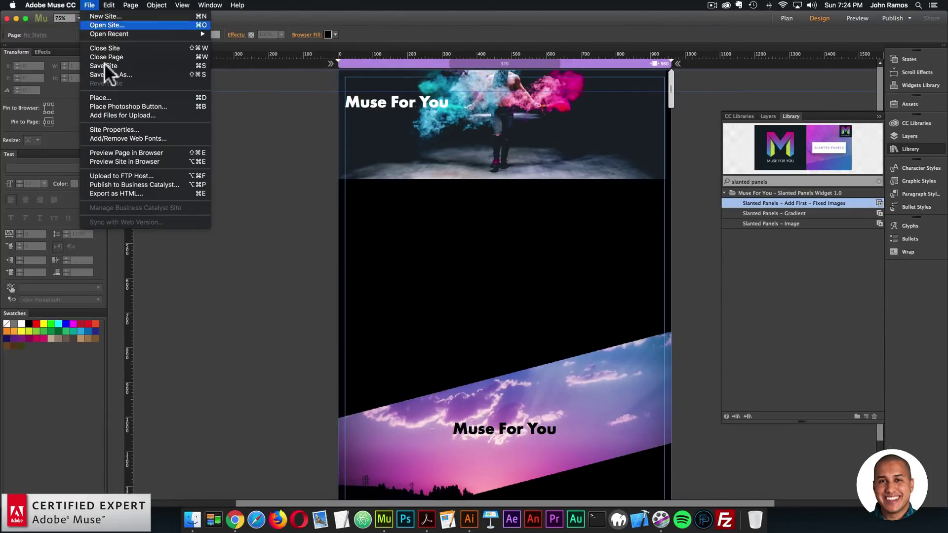
left_click(119, 152)
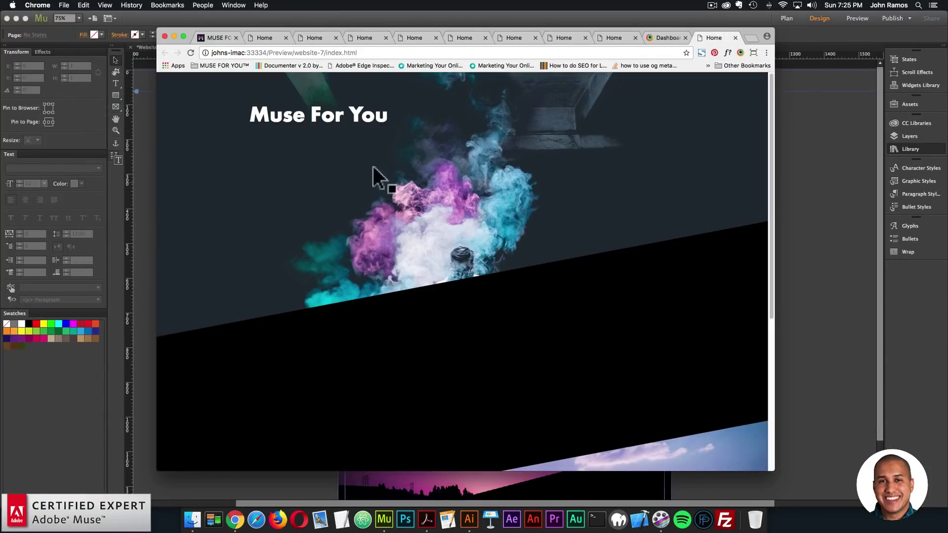
- Reload the page in the BrowserStack iPhone session and inspect the upper panel, with the device controls moved off the phone
left_click(657, 36)
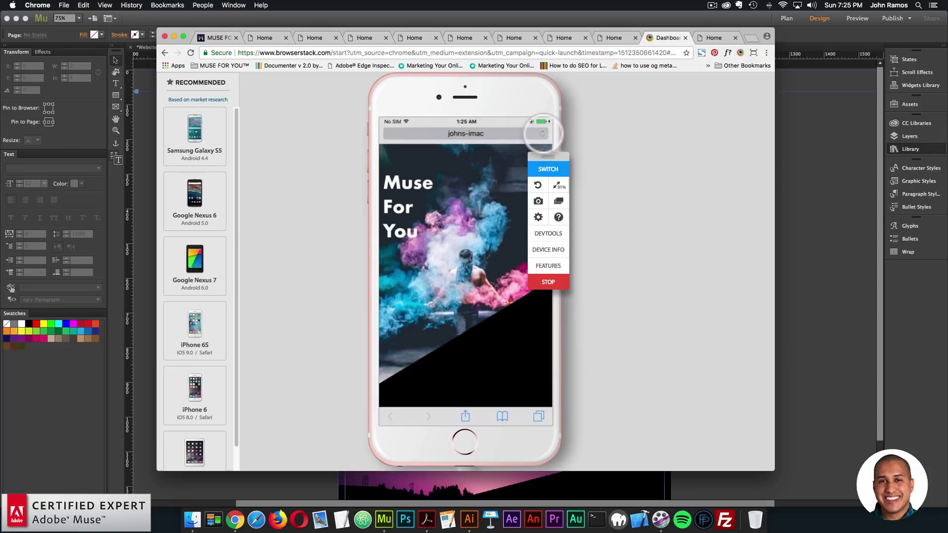
left_click(542, 134)
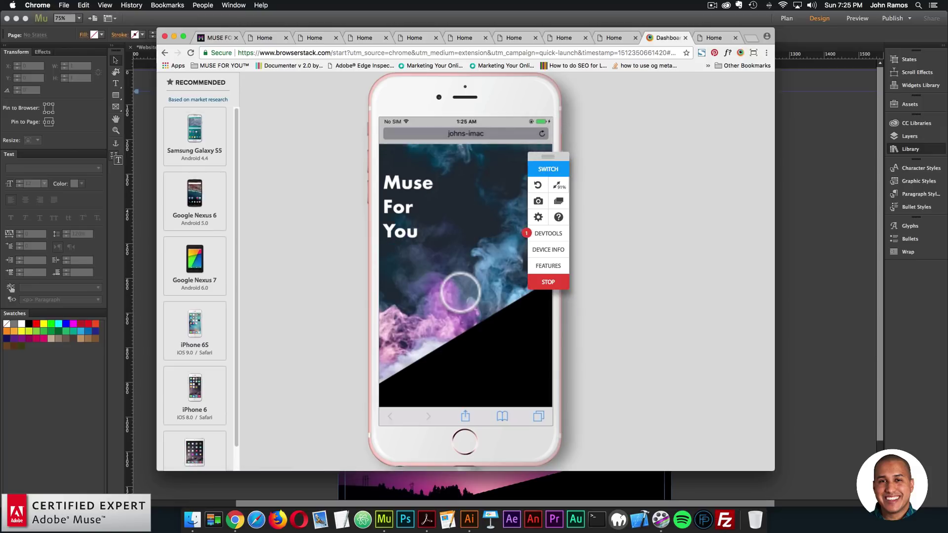
left_click_drag(548, 155, 667, 156)
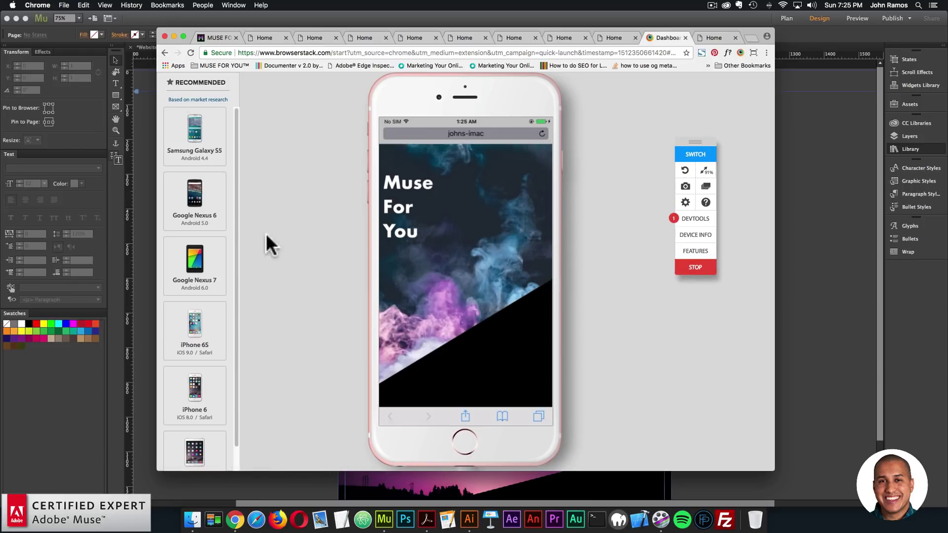
- Switch to Muse and paste the Add First - Fixed Images widget back beside the page's top at X -50, Y 62
left_click(144, 216)
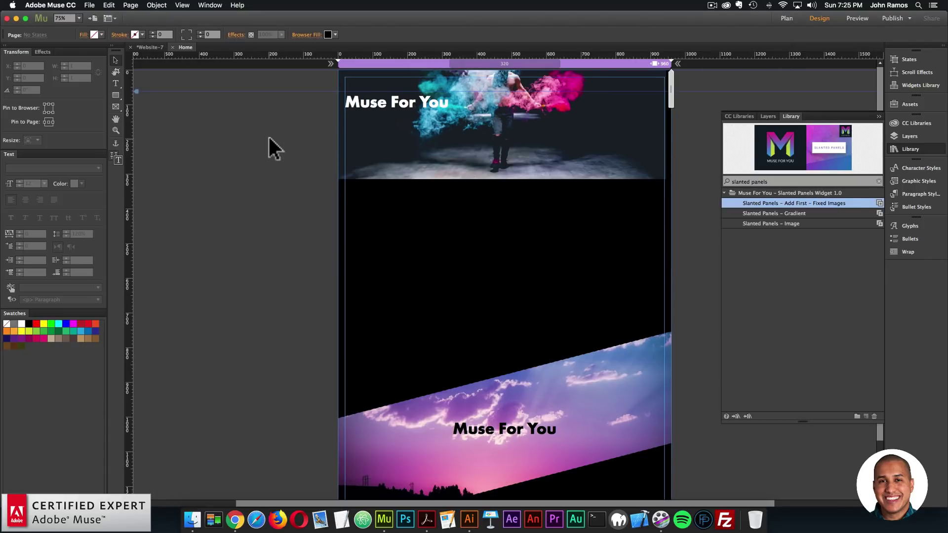
key("super+v")
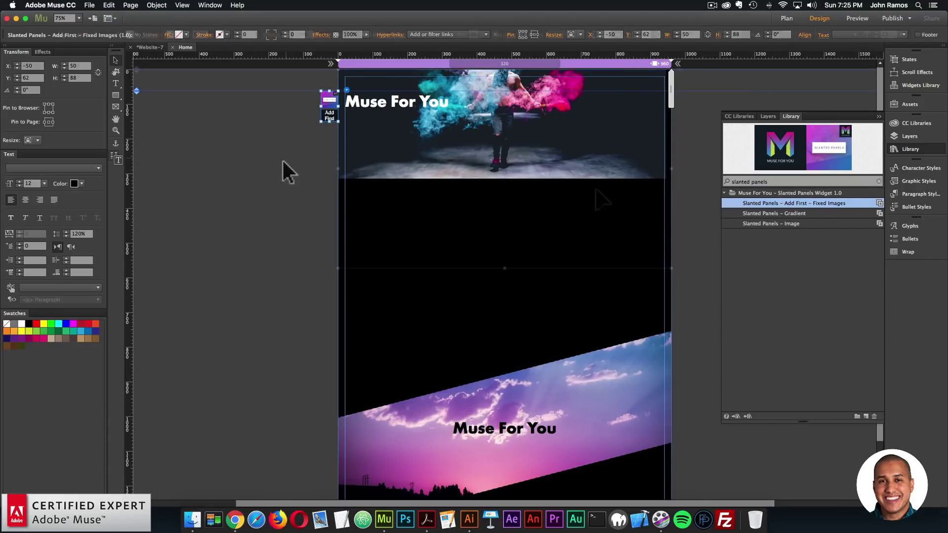
- Enable the fixed image option for the lower slanted image panel
scroll(593, 197, "down", 3)
left_click_drag(603, 211, 620, 324)
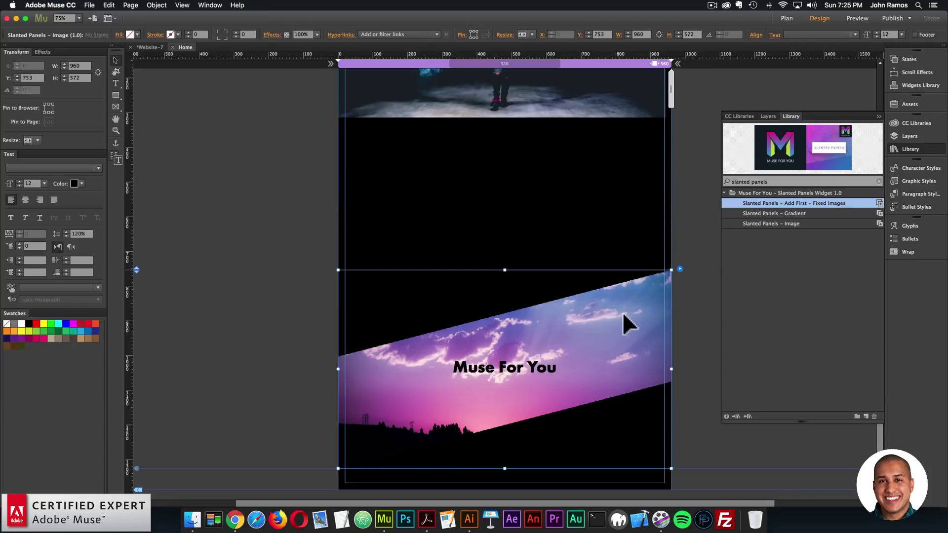
key("super+z")
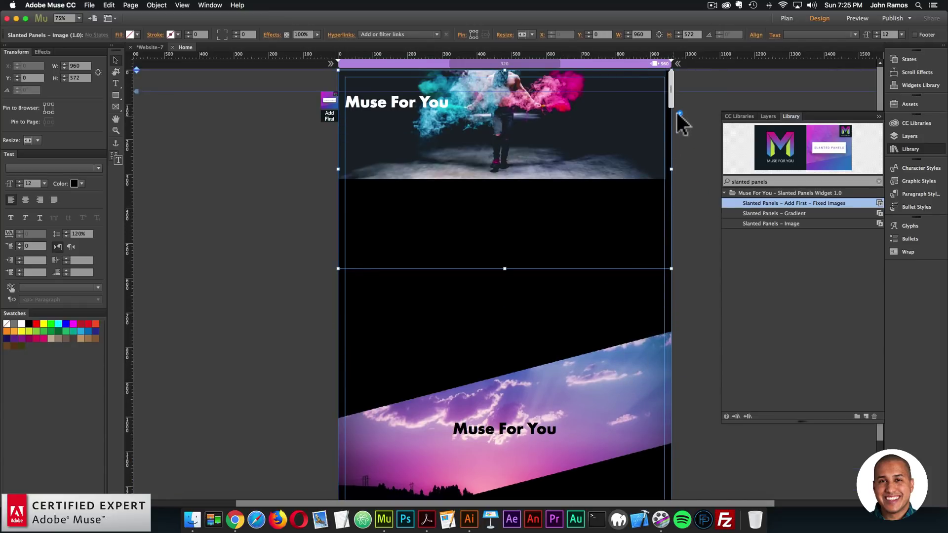
key("super+shift+z")
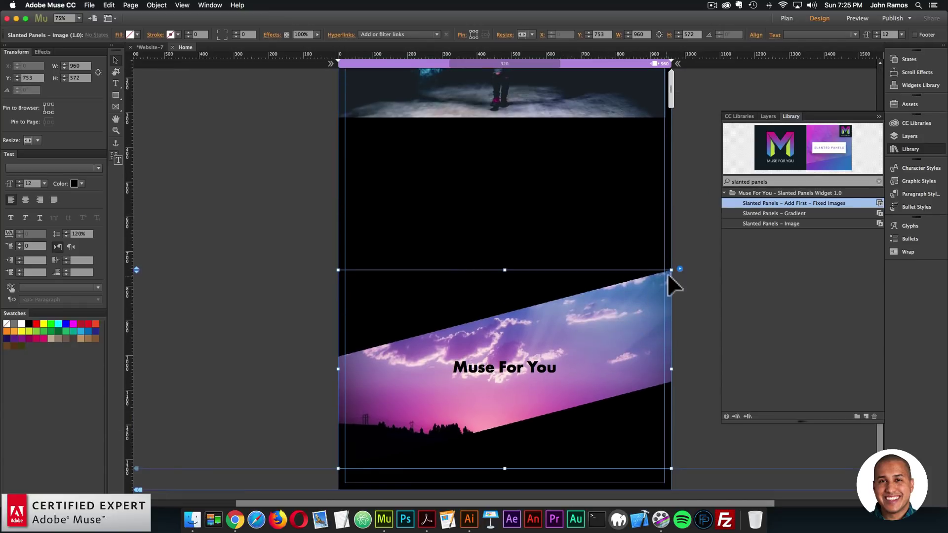
left_click(680, 270)
left_click(712, 432)
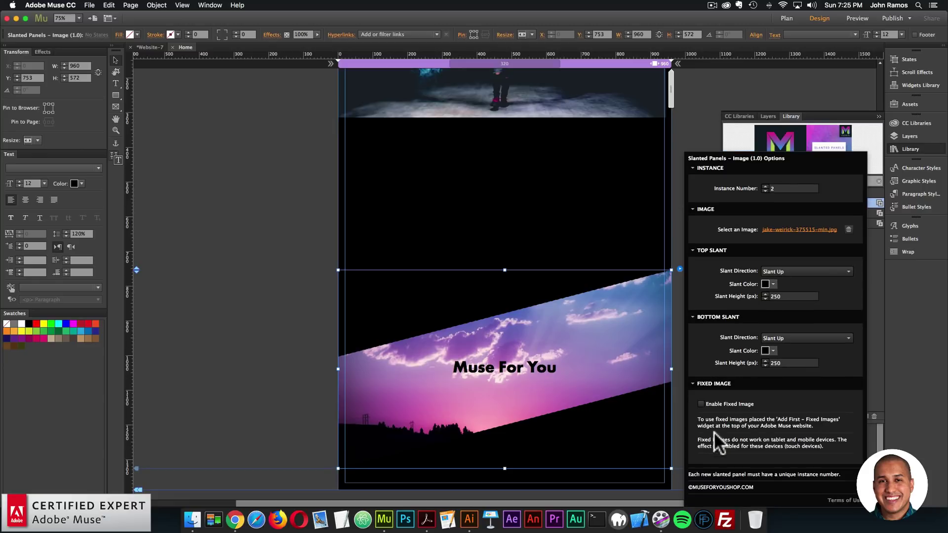
left_click(701, 405)
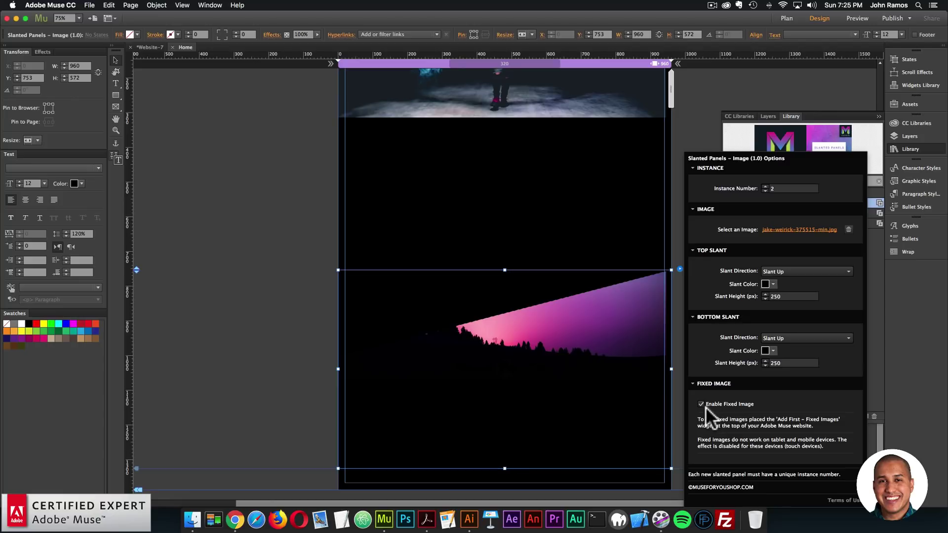
- Preview the page in the browser and examine how the lower slanted panel's fixed image behaves while scrolling
left_click(258, 228)
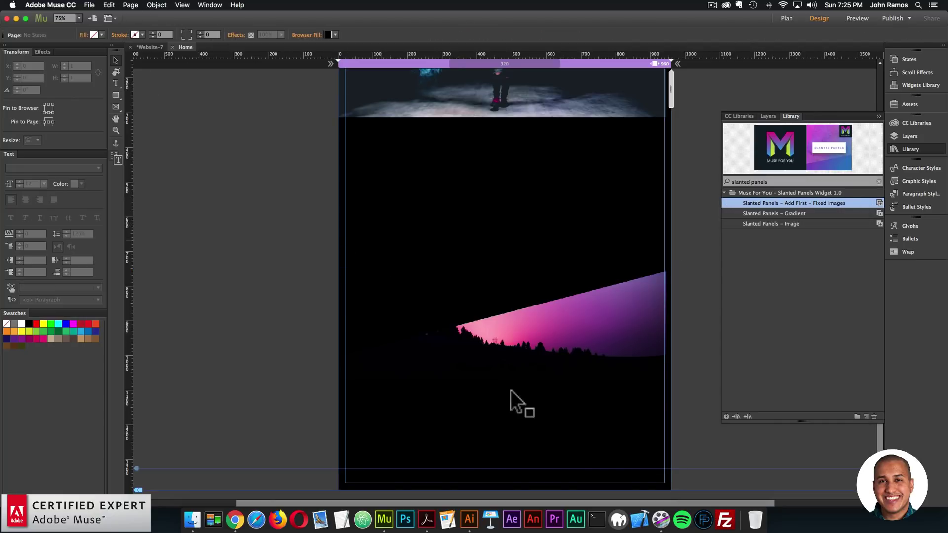
left_click(573, 321)
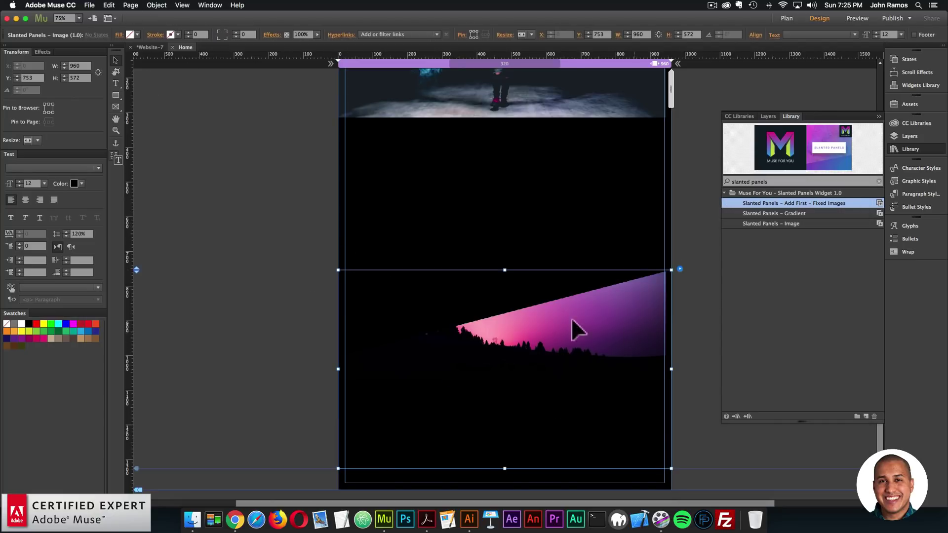
left_click(335, 244)
left_click(90, 5)
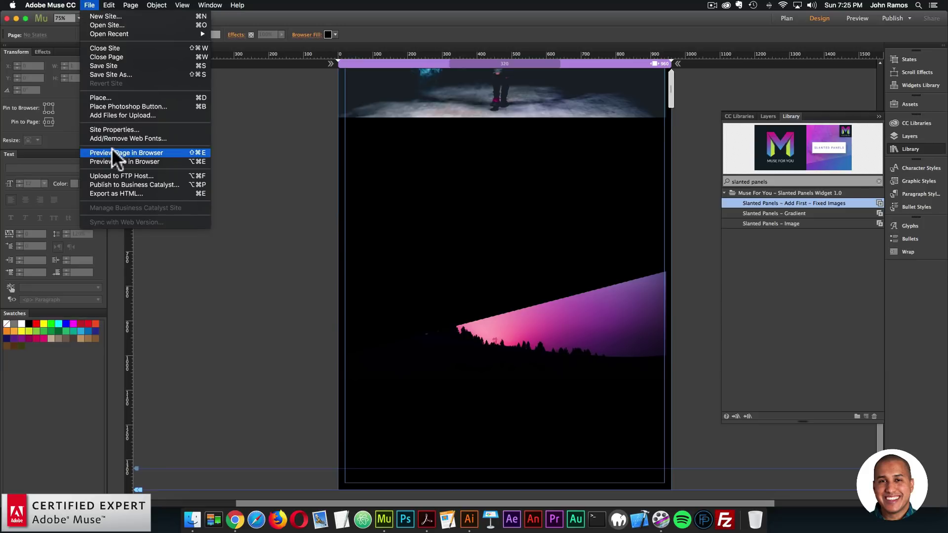
left_click(113, 153)
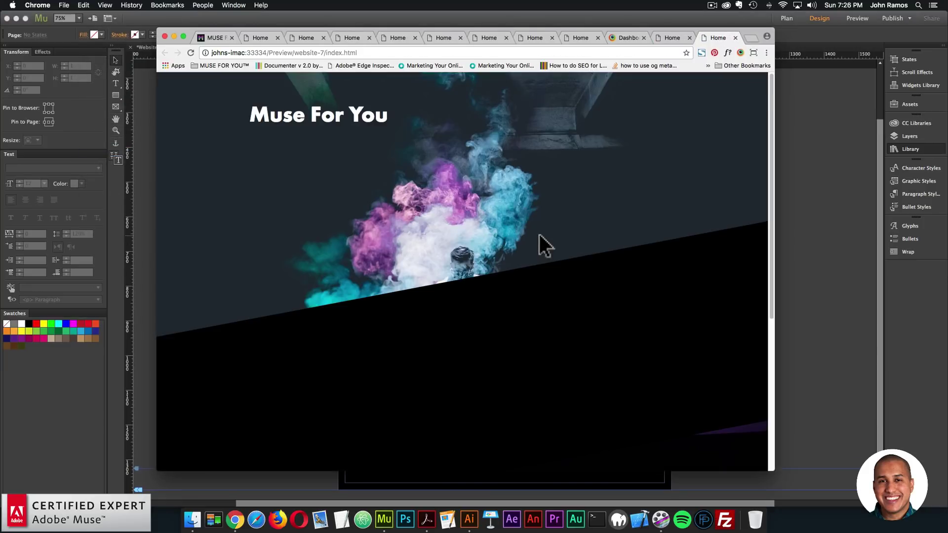
scroll(538, 233, "down", 5)
scroll(539, 232, "down", 4)
scroll(539, 234, "up", 4)
scroll(538, 232, "down", 4)
scroll(540, 235, "up", 4)
scroll(351, 376, "up", 4)
scroll(365, 397, "down", 2)
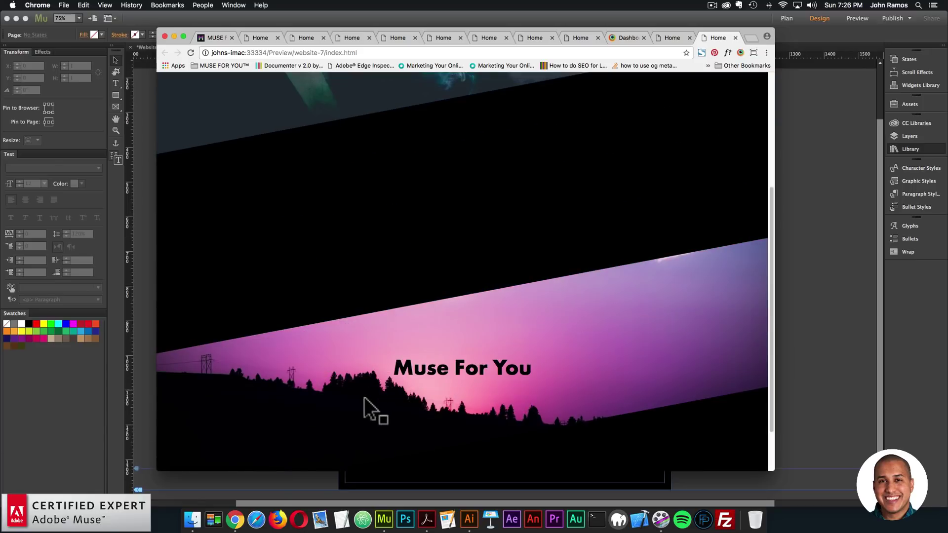
- Switch to Muse and replace the lower slanted panel's image with jean-gerber-340669-min.jpg
left_click(823, 255)
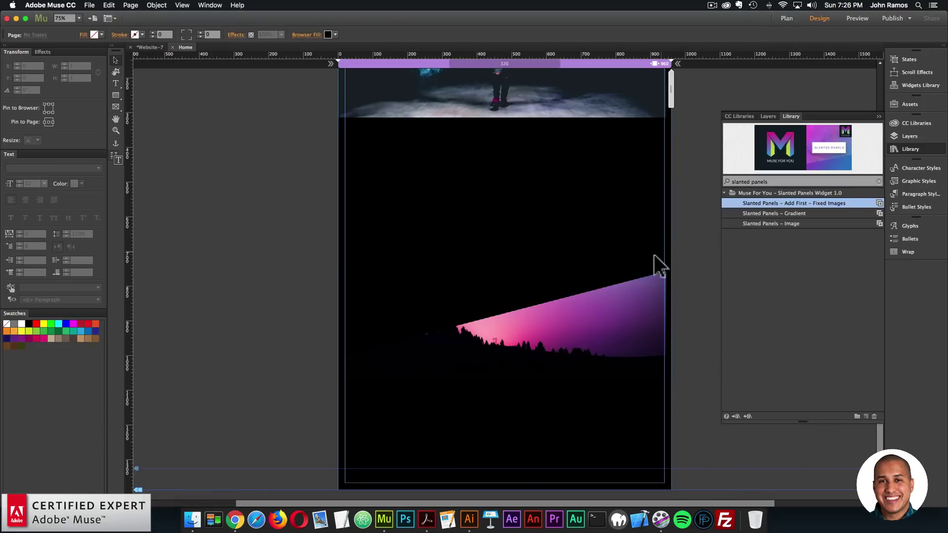
left_click(648, 309)
left_click(680, 269)
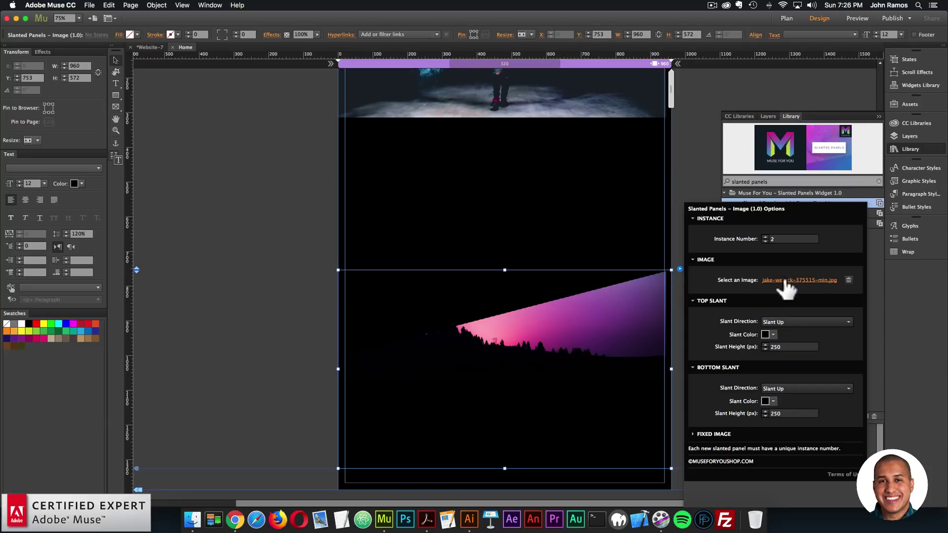
left_click(785, 281)
double_click(523, 94)
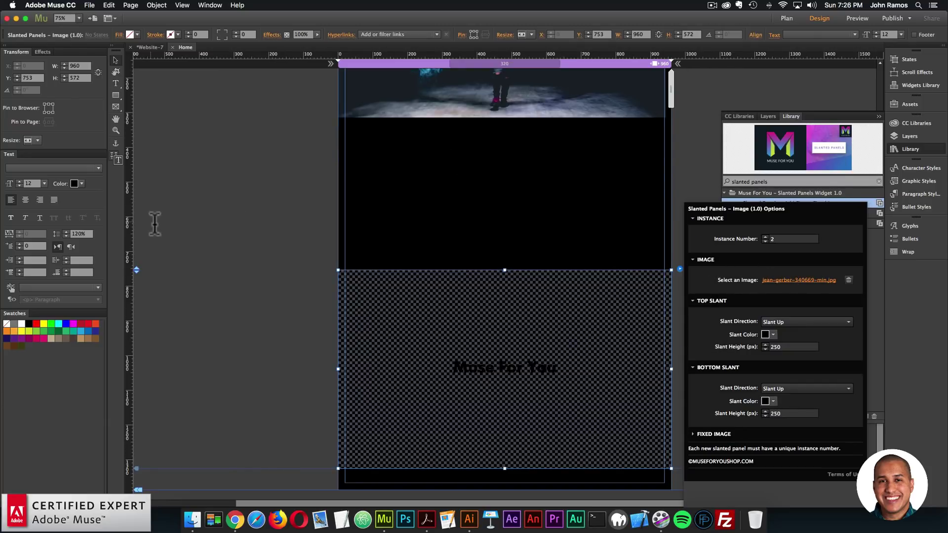
left_click(259, 270)
- Preview the page in the browser and examine the skateboard image in the lower slanted panel
left_click(88, 5)
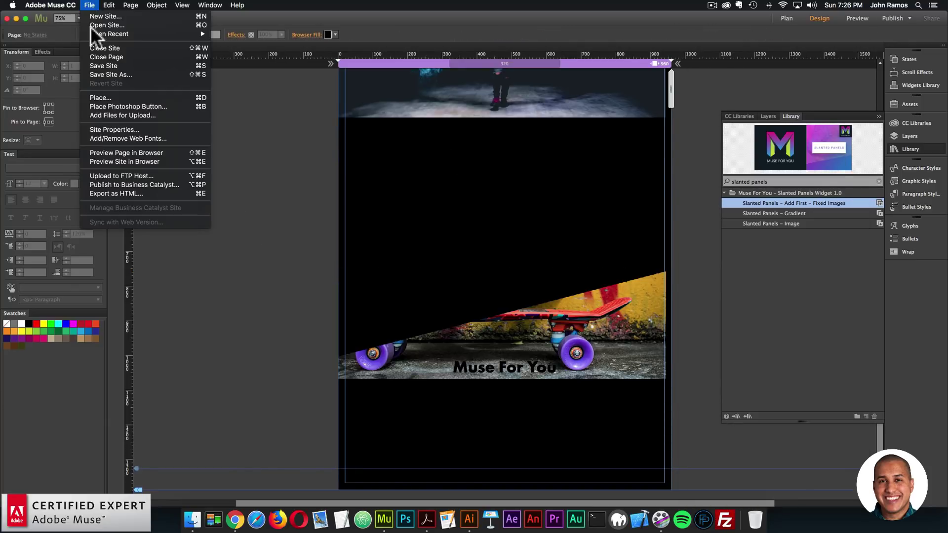
left_click(107, 153)
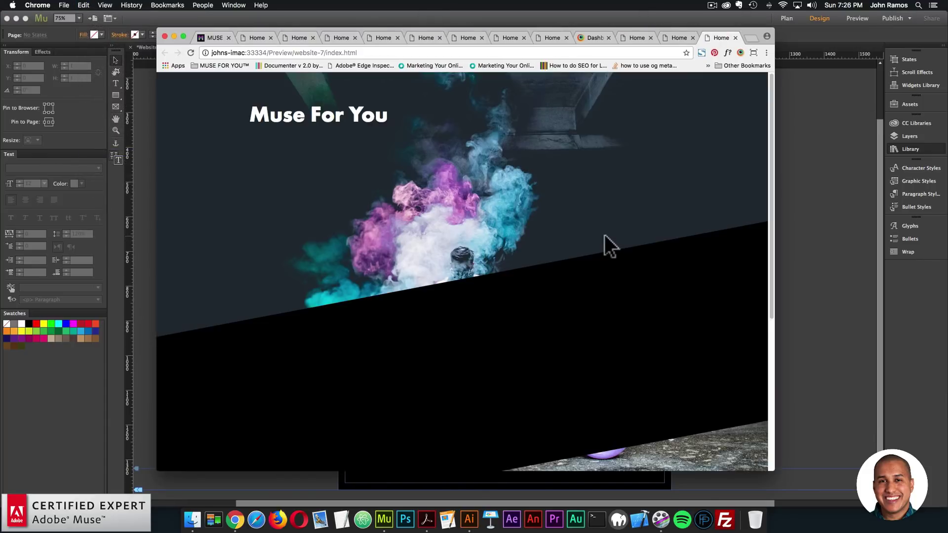
scroll(604, 237, "down", 5)
scroll(604, 236, "up", 5)
scroll(604, 236, "down", 5)
- Switch to Muse and extend the page's bottom edge downward to make room for another panel
left_click(799, 247)
left_click_drag(737, 226, 671, 311)
key("super+minus")
key("super+minus")
left_click_drag(136, 275, 127, 403)
- Duplicate the skateboard panel with its heading further down the page at Y 1449 and delete the copied heading
left_click(404, 135)
left_click(534, 288)
left_click_drag(535, 288, 395, 204)
left_click_drag(500, 233, 434, 333)
left_click(550, 322)
left_click(431, 330)
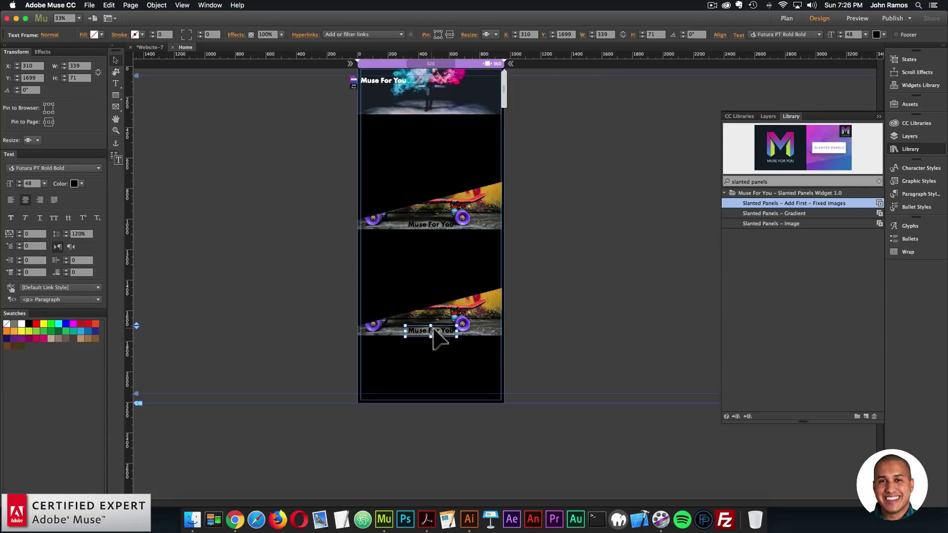
- Give the duplicated slanted panel instance number 3 and the image ronald-cuyan-434484-min.jpg
left_click(483, 298)
left_click(510, 284)
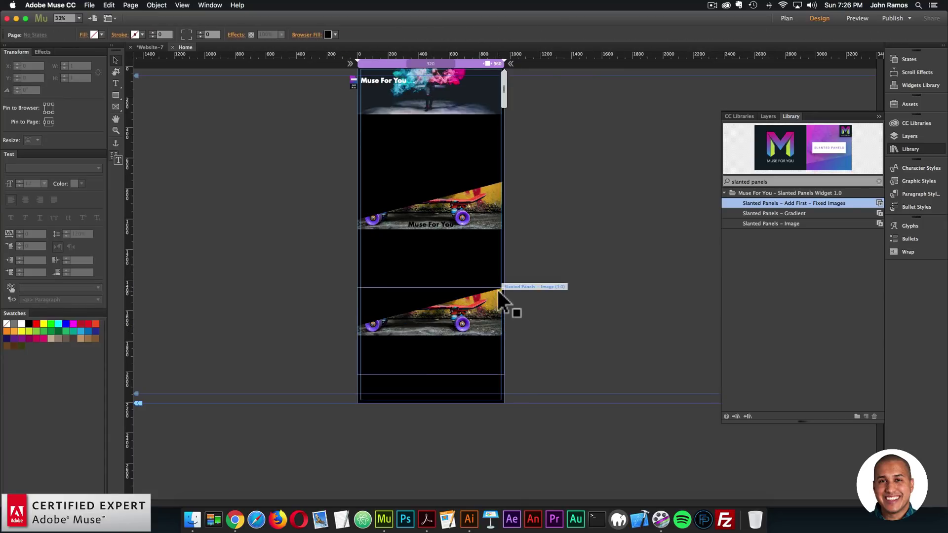
left_click(498, 290)
left_click(514, 286)
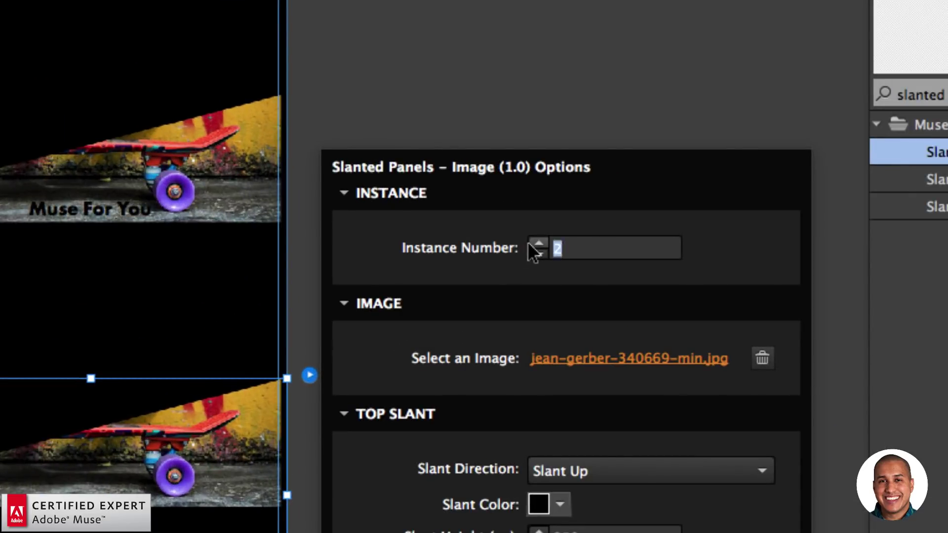
left_click(536, 244)
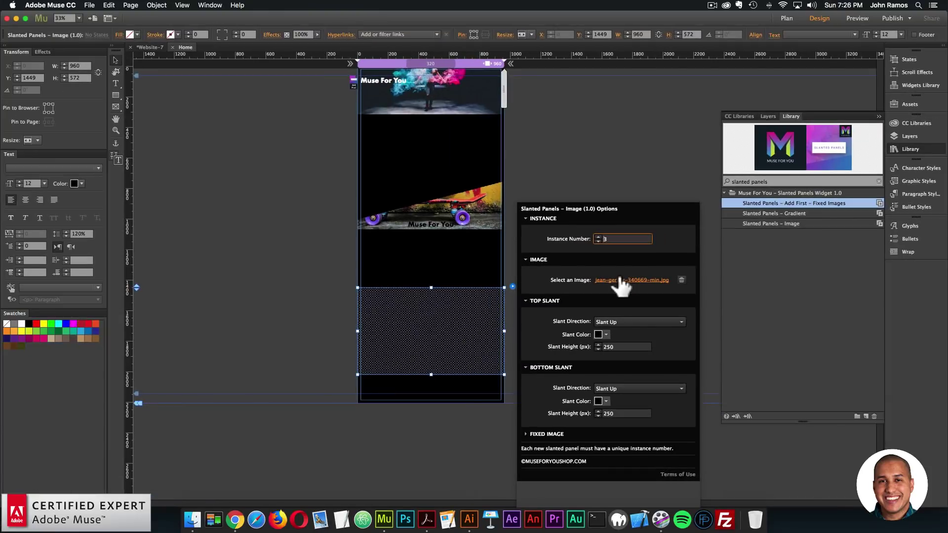
left_click(590, 357)
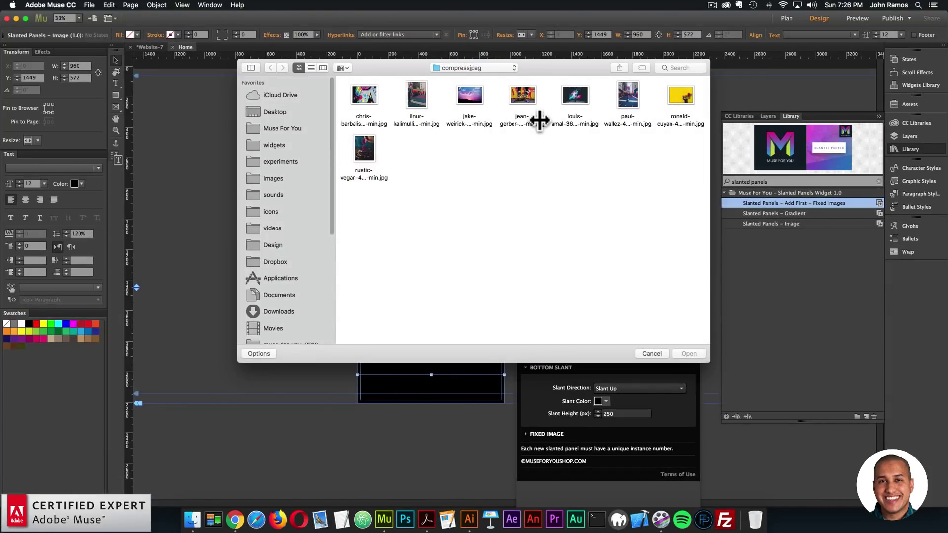
double_click(672, 101)
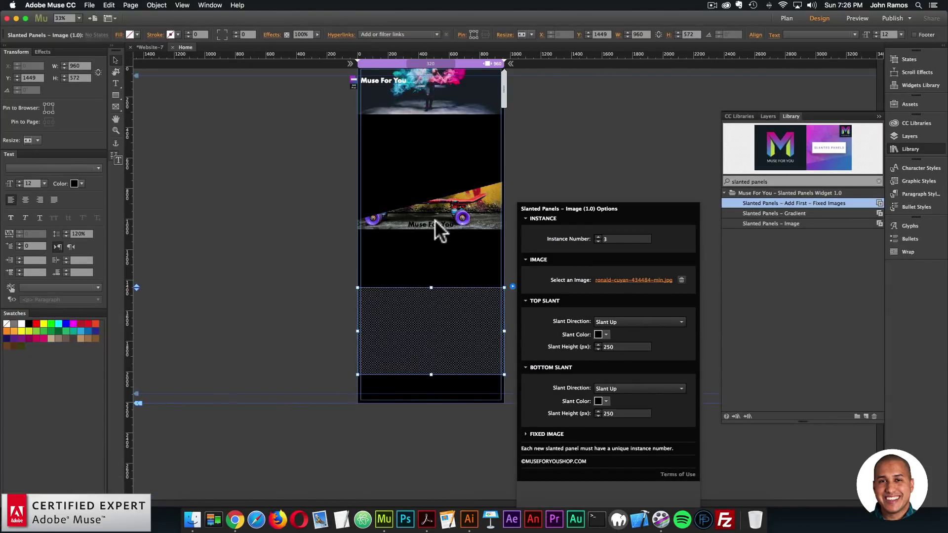
- Set both the top and bottom slant directions of the third panel to Slant Down
left_click(628, 322)
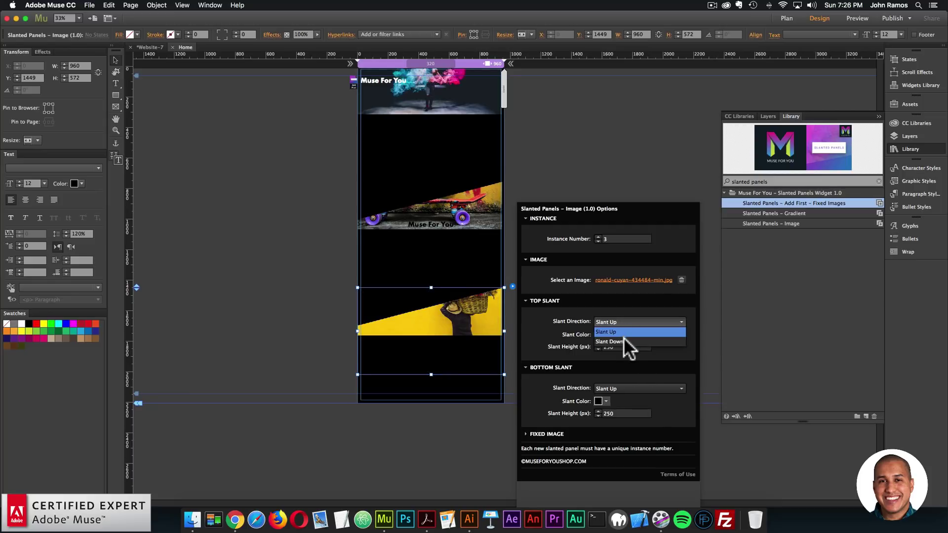
left_click(624, 340)
left_click(637, 389)
left_click(619, 409)
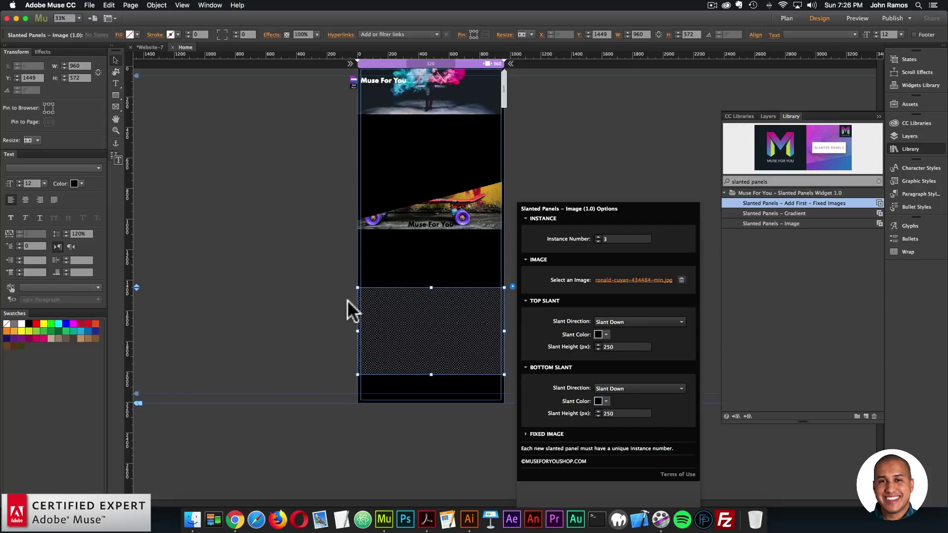
left_click(341, 307)
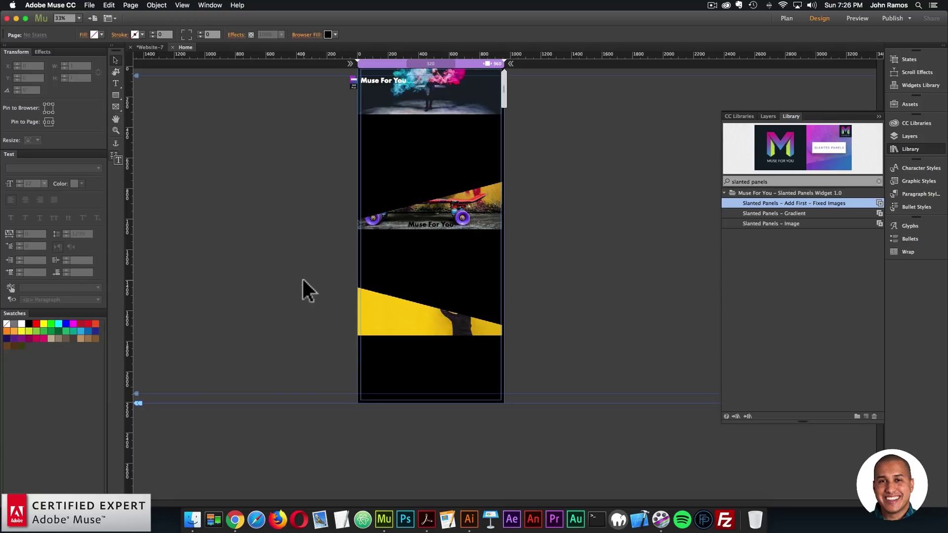
- Preview the page in the browser and examine the downward-slanted yellow panel
left_click(90, 6)
left_click(111, 152)
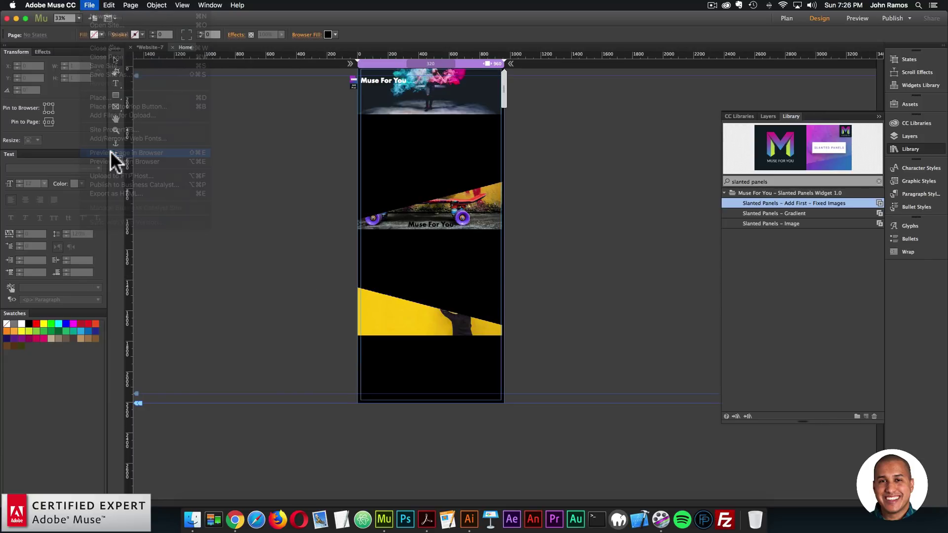
scroll(496, 167, "down", 15)
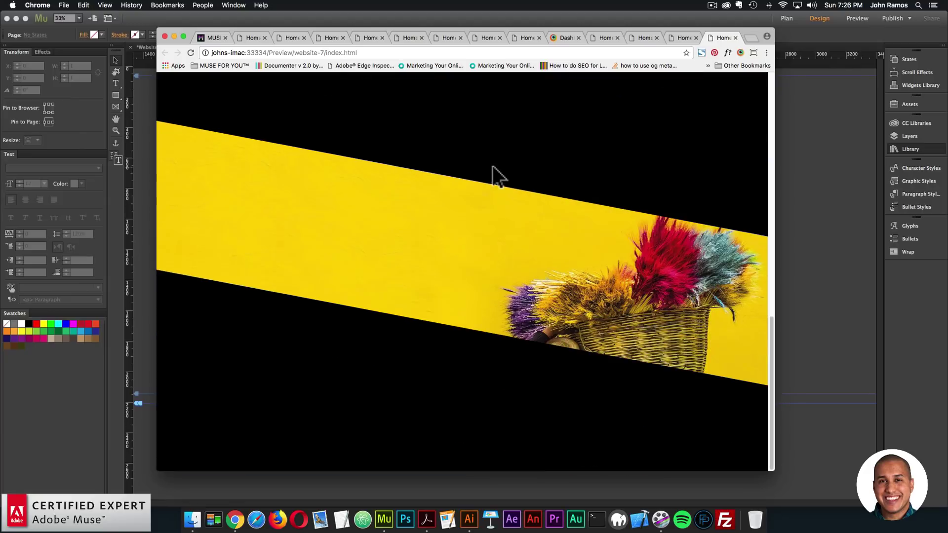
scroll(493, 166, "up", 5)
scroll(492, 171, "down", 5)
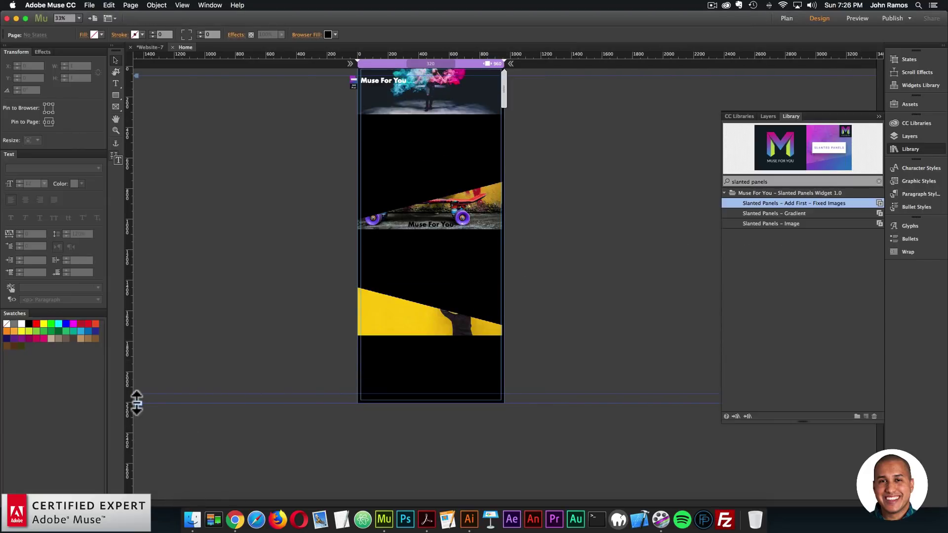
- Switch to Muse, extend the page's bottom edge and duplicate the yellow panel below at Y 2197
left_click_drag(137, 402, 138, 484)
left_click(503, 366)
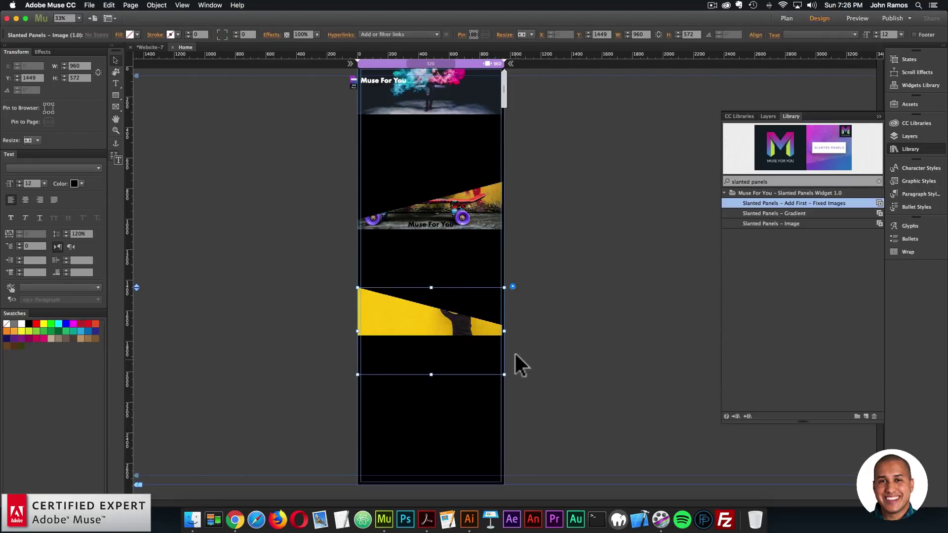
left_click_drag(499, 368, 442, 414)
- Set the lowest panel's top slant direction to Slant Up and its image to chris-barbalis-282854-min.jpg
left_click(513, 401)
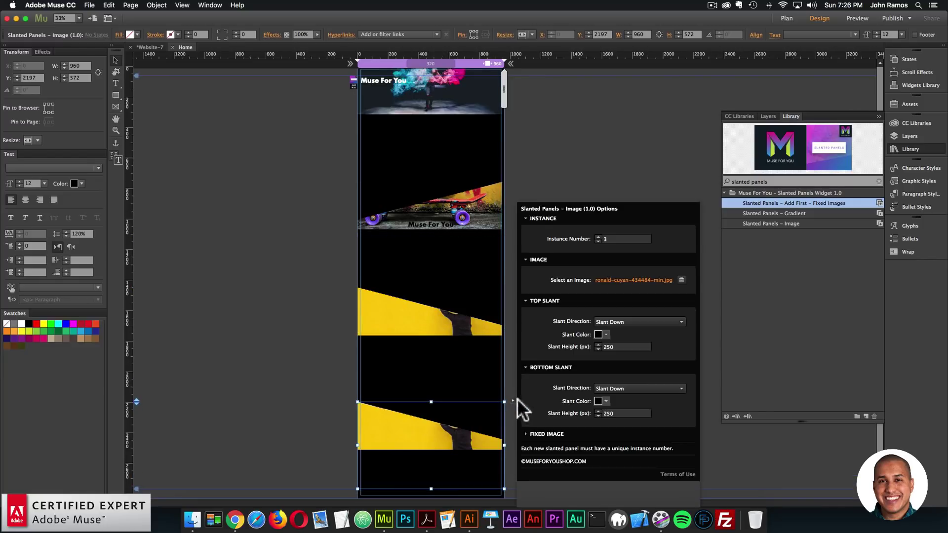
left_click(626, 322)
left_click(620, 328)
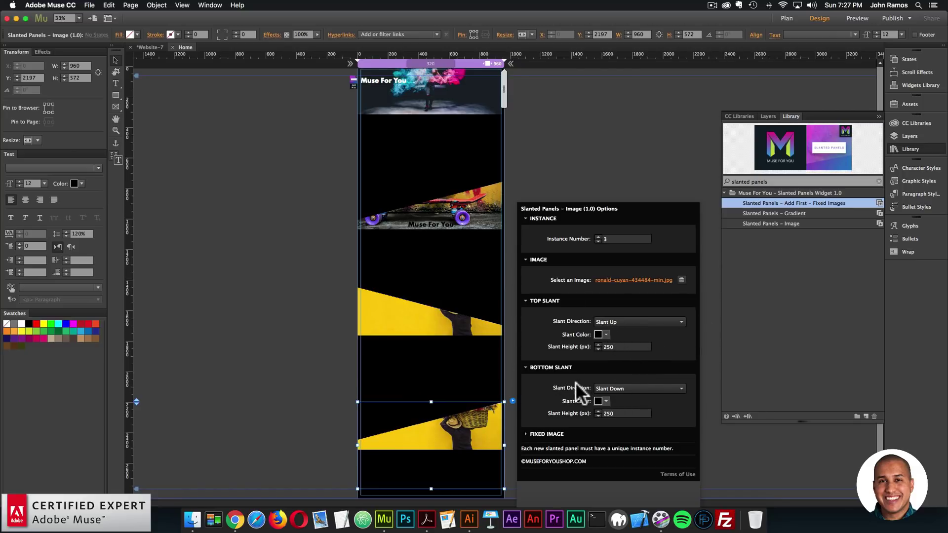
left_click(627, 280)
double_click(366, 108)
left_click(331, 197)
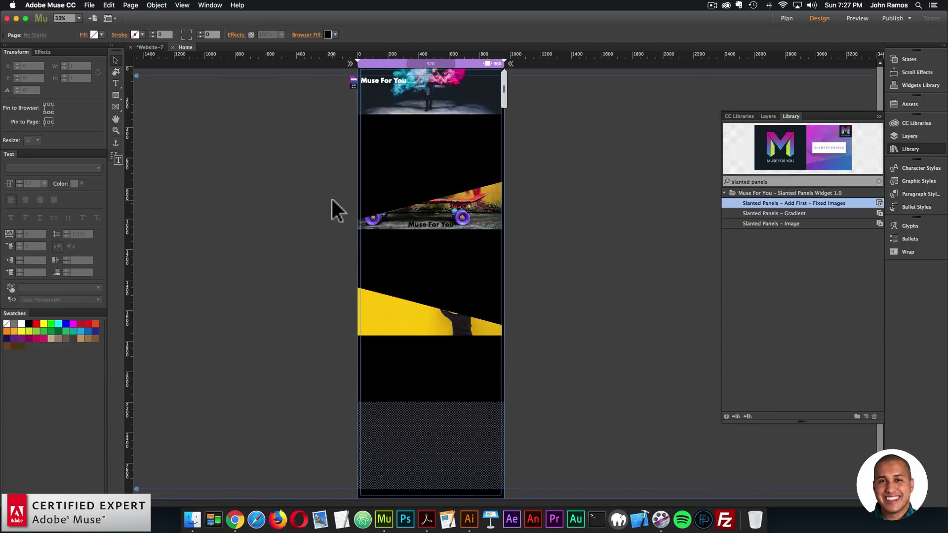
- Preview the page in the browser and compare the images and slants of the two lowest panels
left_click(90, 5)
left_click(99, 151)
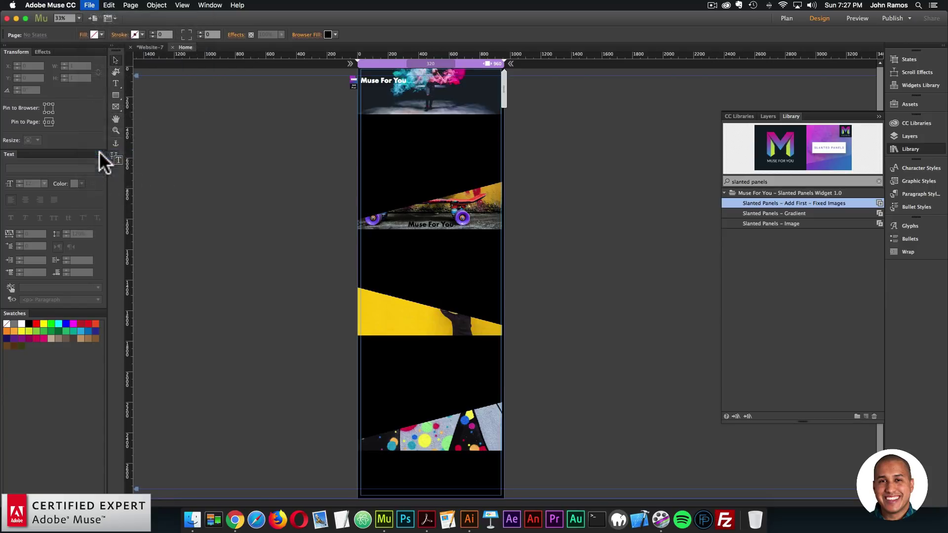
scroll(604, 223, "down", 15)
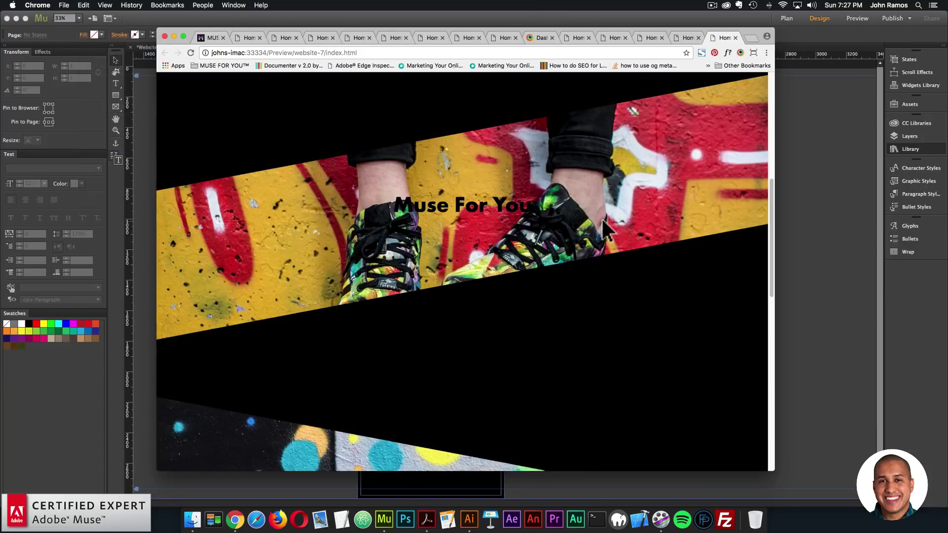
scroll(606, 236, "up", 5)
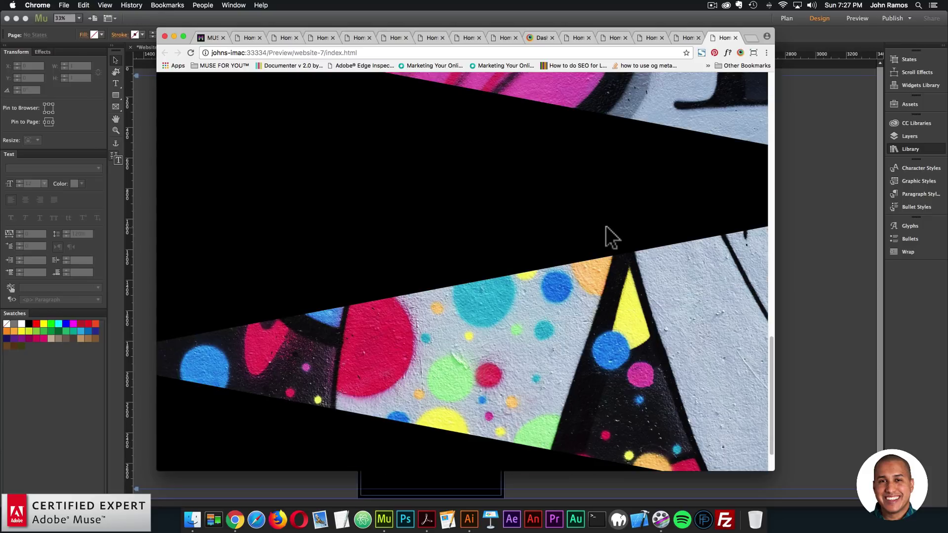
scroll(692, 256, "up", 3)
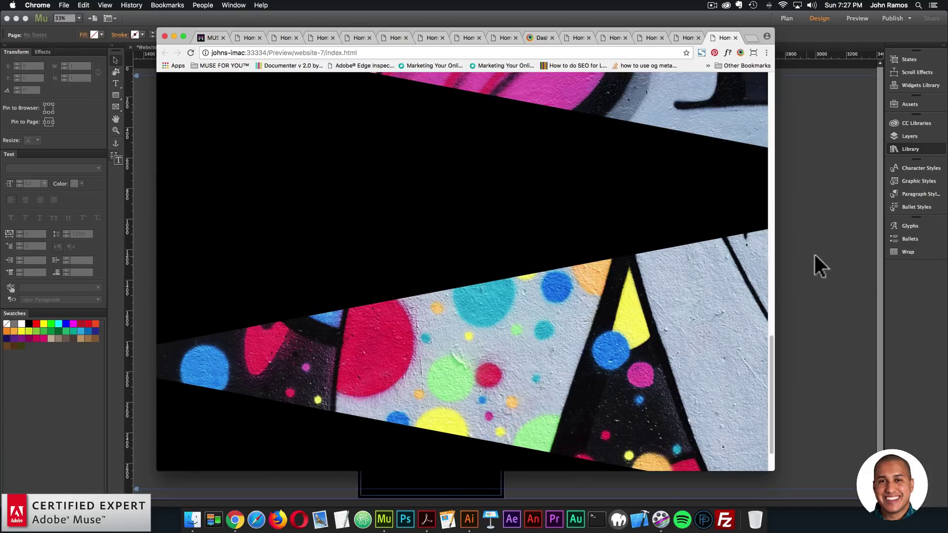
- Switch to Muse and set the lowest slanted panel's instance number to 4
left_click(813, 253)
left_click(500, 409)
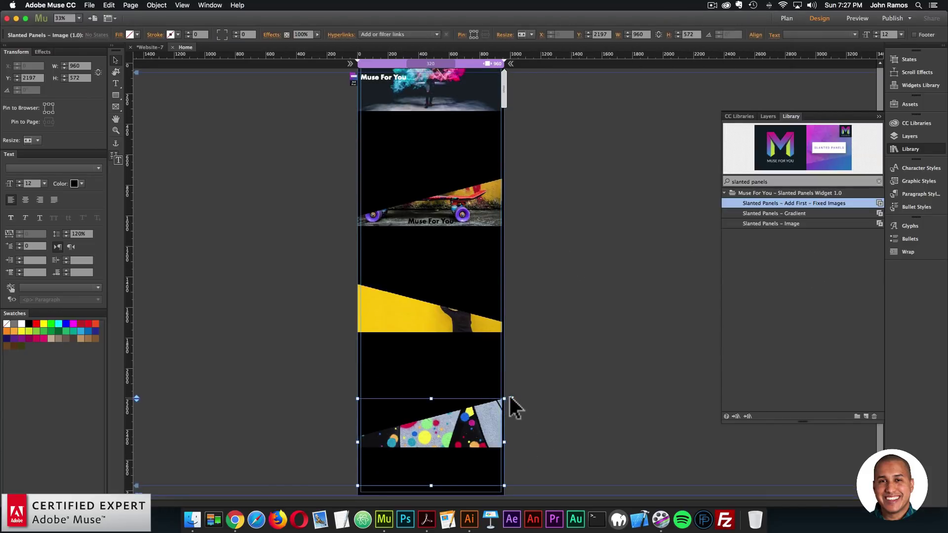
left_click(513, 397)
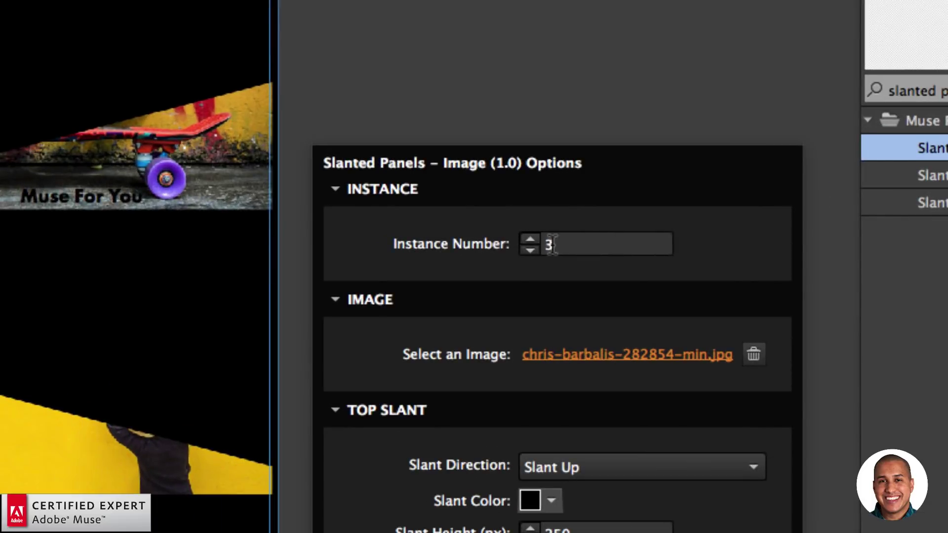
left_click(531, 240)
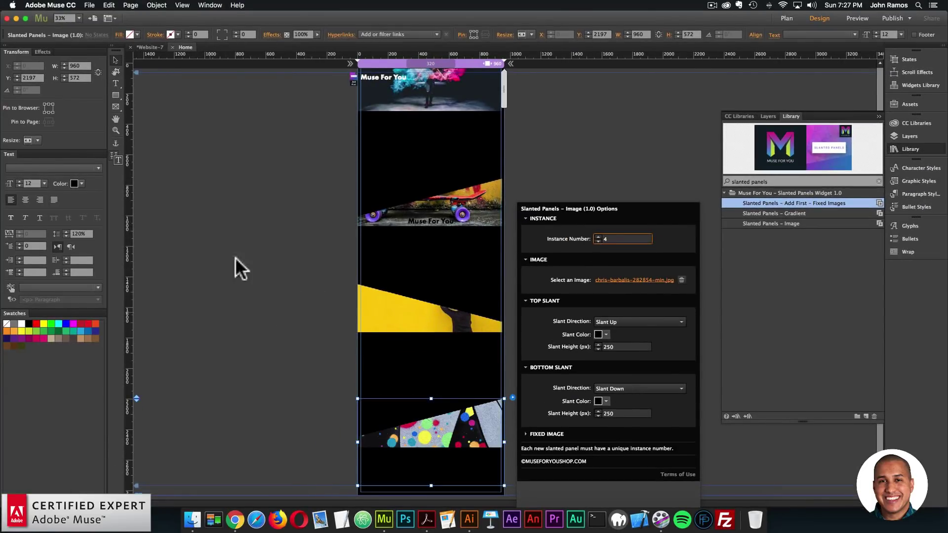
left_click(248, 296)
- Preview the page in the browser and inspect the slanted panels with their separate instance numbers
left_click(90, 5)
left_click(100, 147)
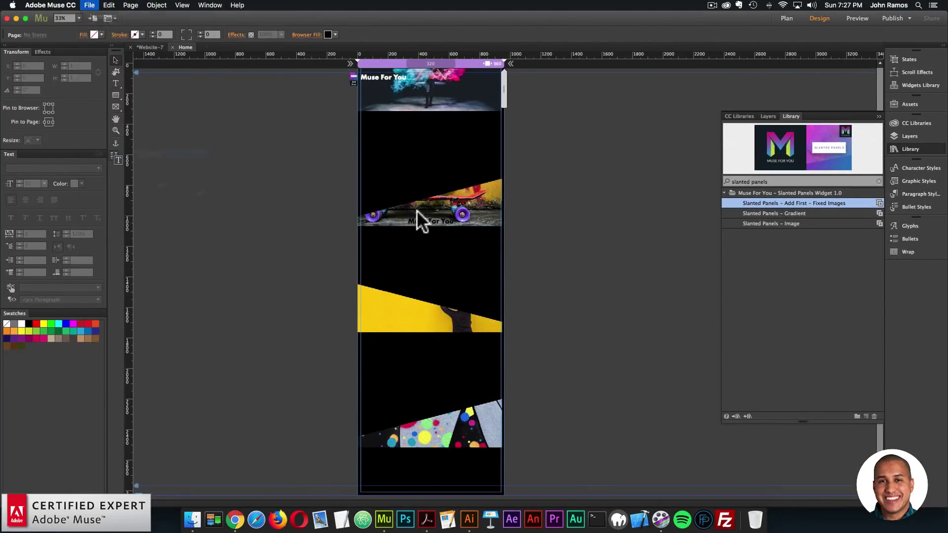
scroll(538, 205, "down", 5)
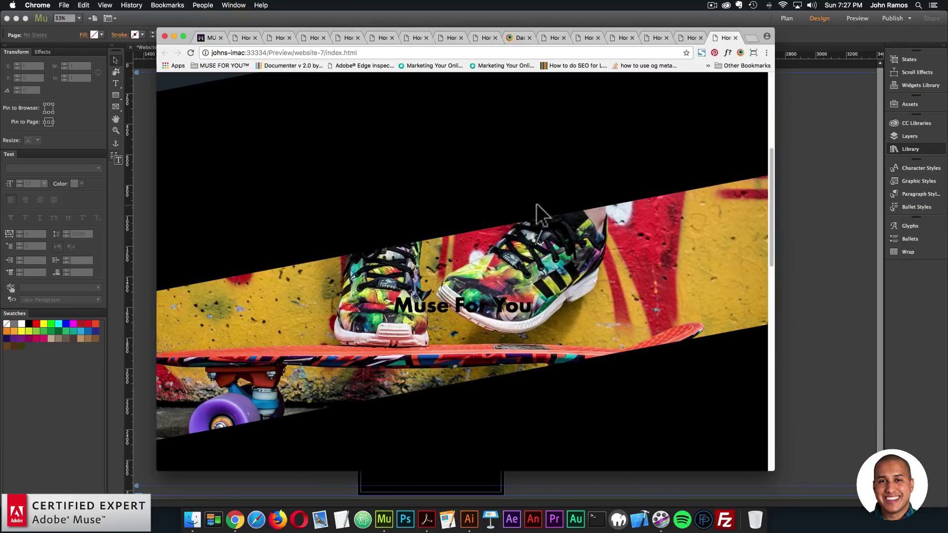
- Switch to Muse and set the lowest slanted panel's top slant direction to Slant Down and its bottom slant direction to Slant Up
scroll(536, 203, "down", 8)
scroll(535, 203, "up", 3)
scroll(537, 203, "down", 5)
left_click(788, 281)
left_click_drag(791, 223, 438, 460)
left_click(512, 398)
left_click(613, 322)
left_click(617, 342)
left_click(624, 388)
left_click(621, 399)
left_click(300, 307)
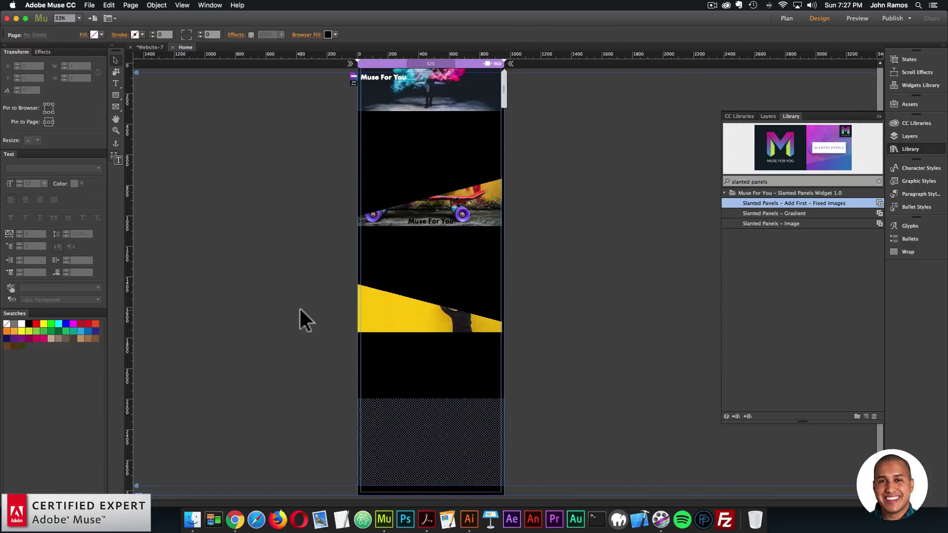
left_click(502, 401)
left_click(513, 398)
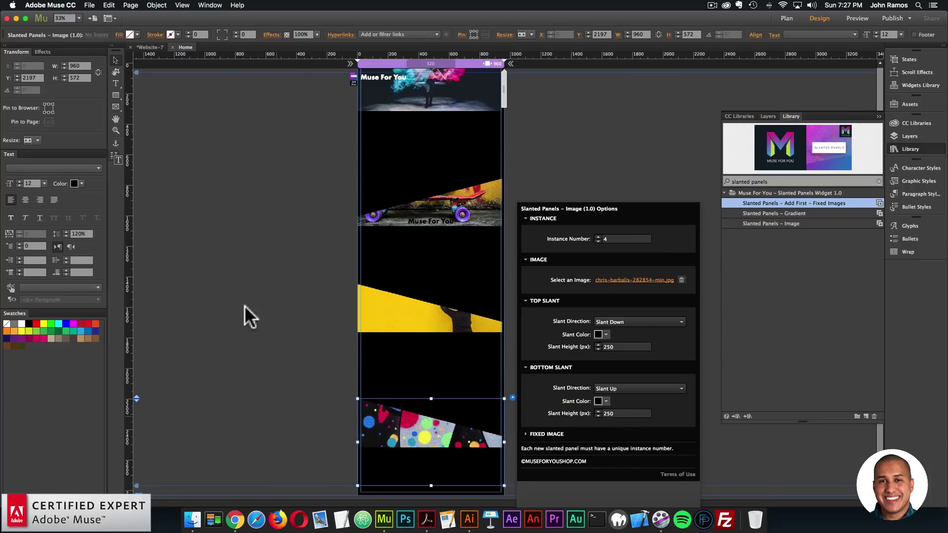
- Preview the page in the browser and inspect the slants of the lowest panel
left_click(89, 5)
left_click(106, 155)
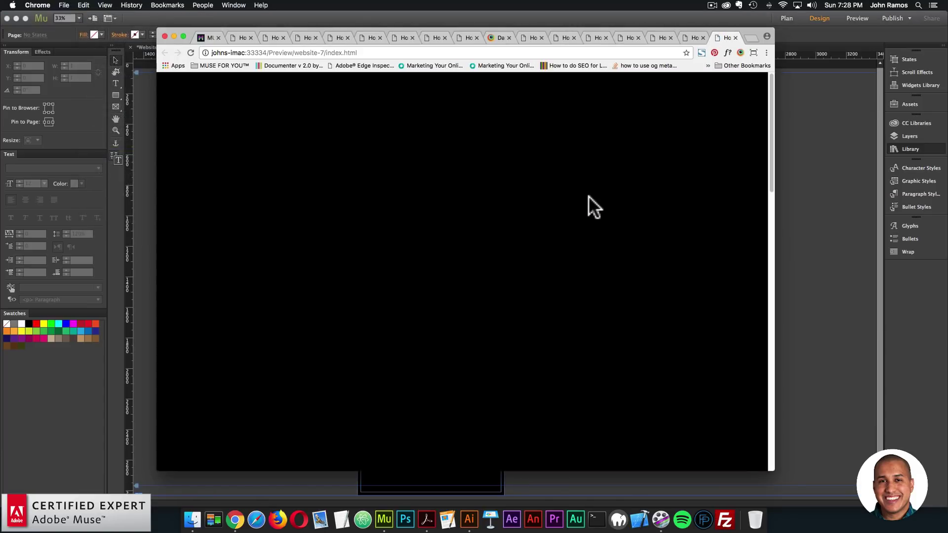
scroll(588, 195, "down", 15)
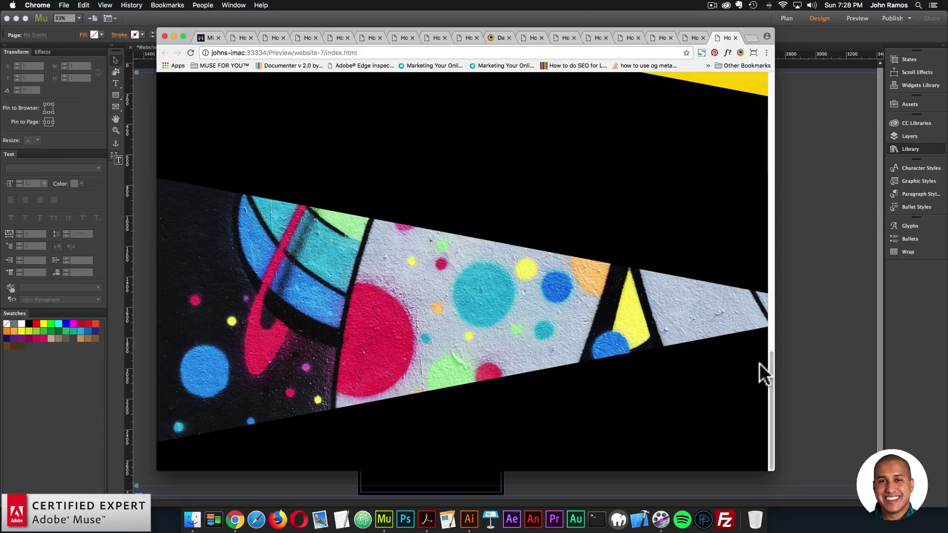
left_click_drag(769, 380, 767, 393)
- Open museforyoushop.com in a new browser tab and follow the subscription offer to the widget shop
left_click(752, 37)
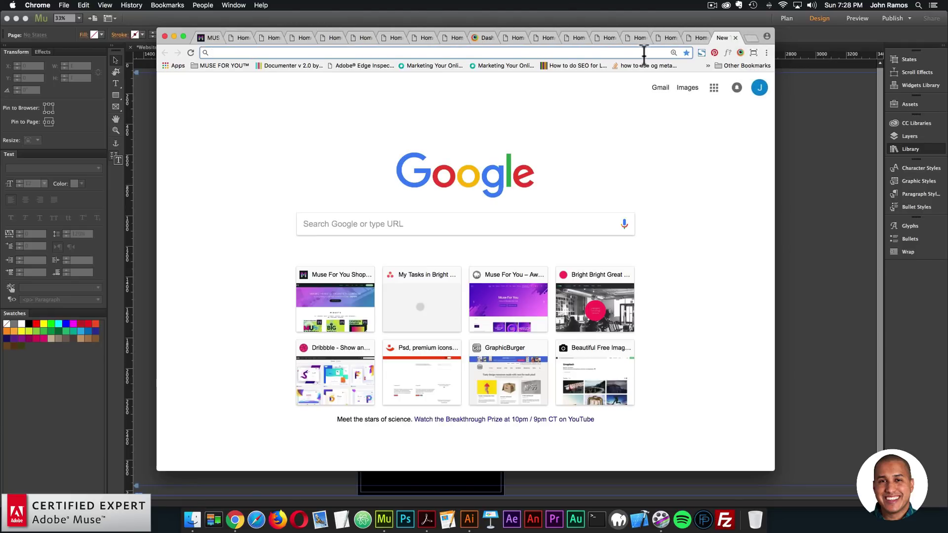
type("museforyoushop.com")
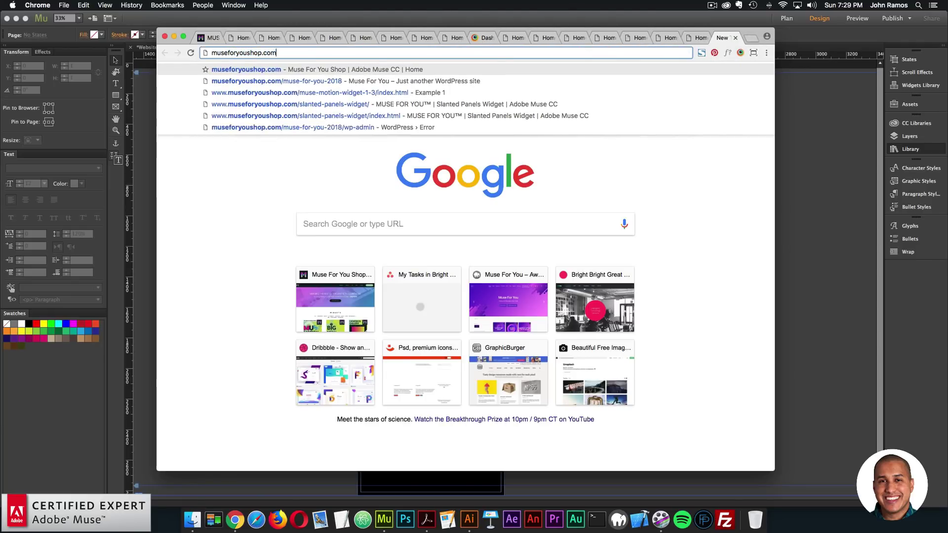
key("Return")
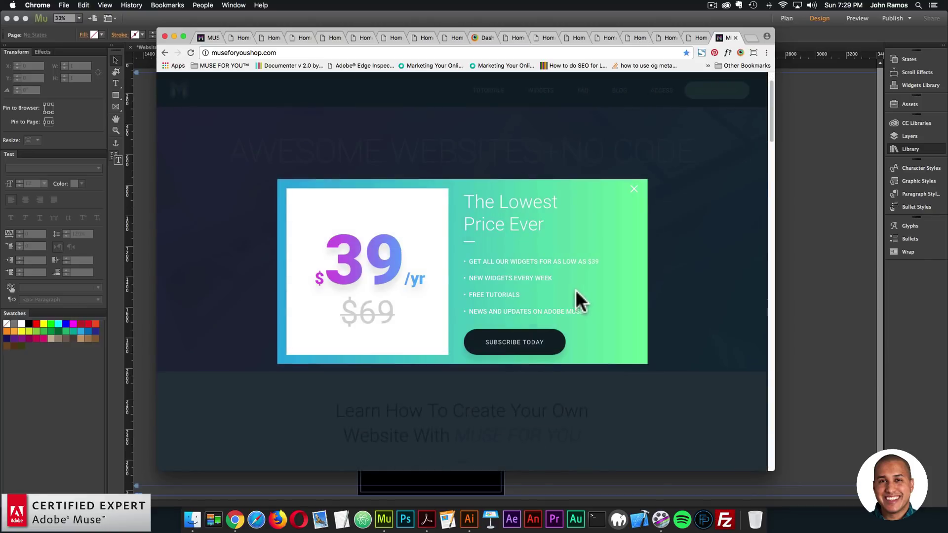
left_click(508, 349)
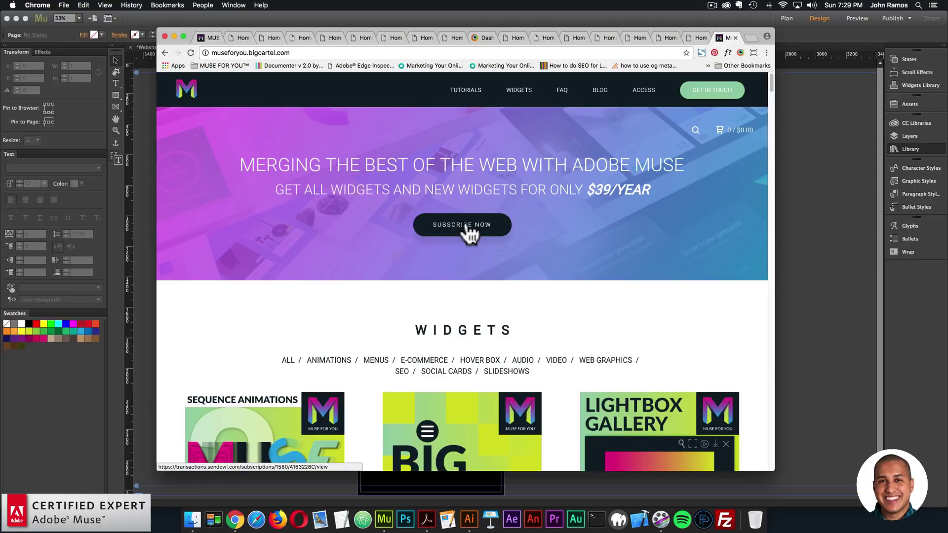
- Open the Slanted Panels Widget product page and read through its features, changelog and option screenshots
scroll(468, 230, "down", 5)
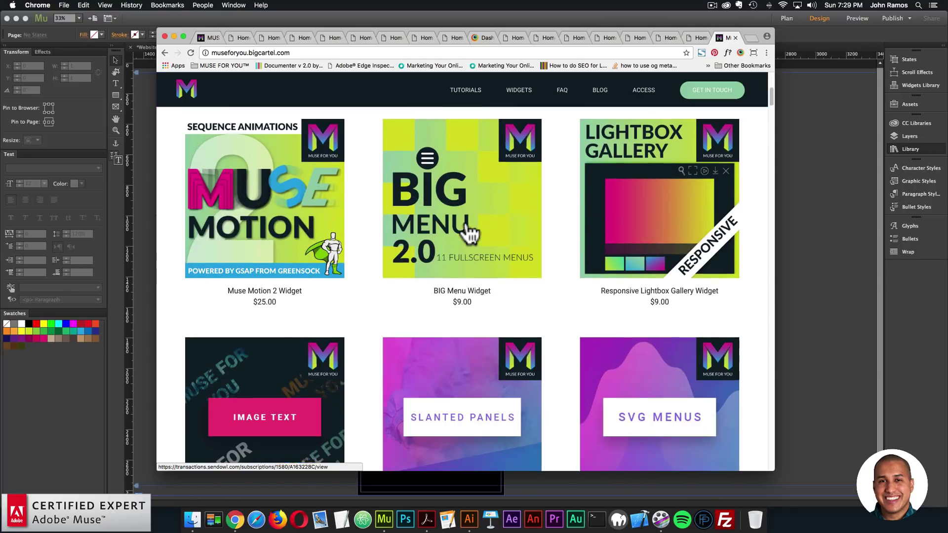
scroll(474, 227, "down", 4)
left_click(475, 232)
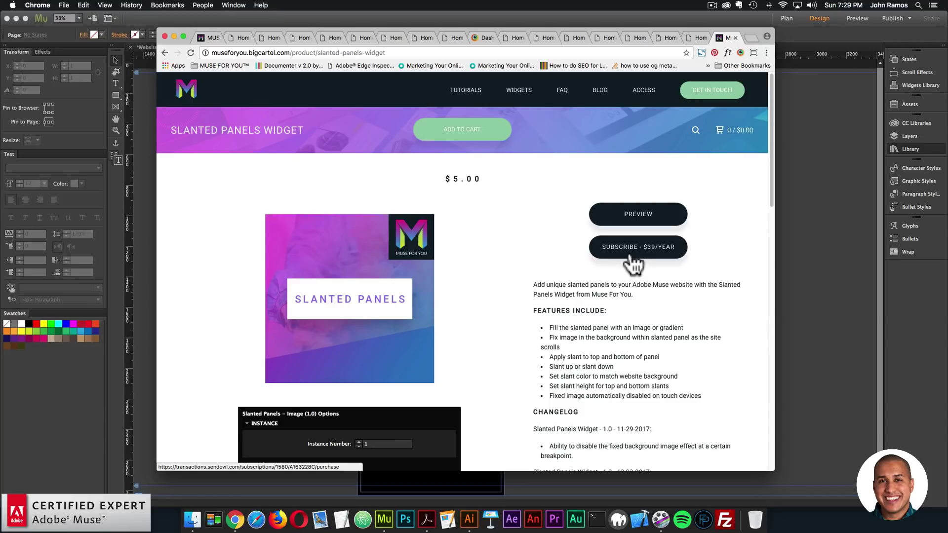
scroll(635, 247, "down", 3)
scroll(602, 247, "down", 5)
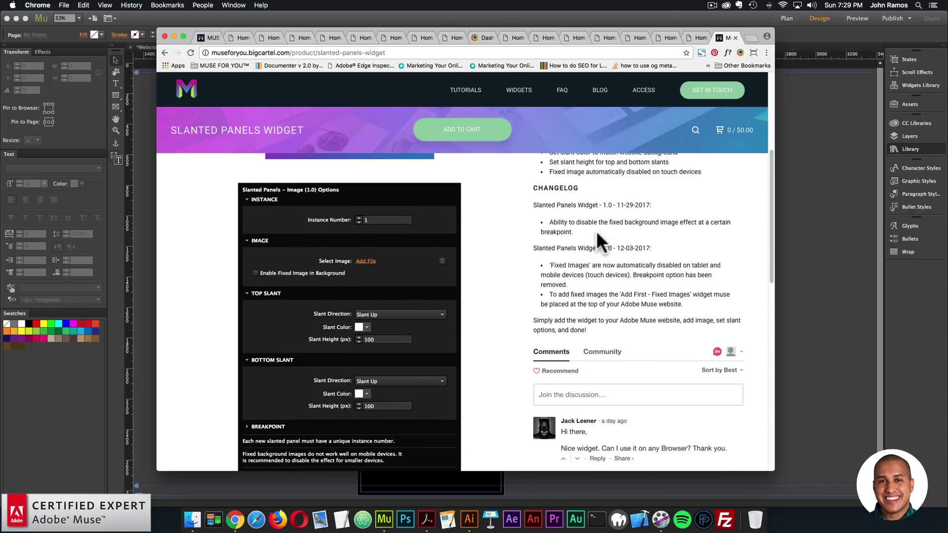
scroll(597, 230, "down", 4)
scroll(592, 316, "up", 2)
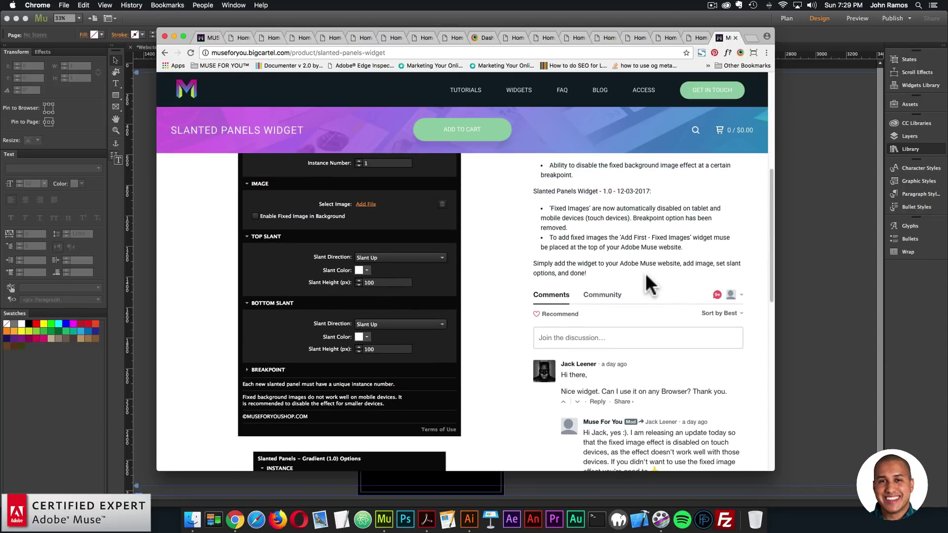
scroll(644, 274, "up", 10)
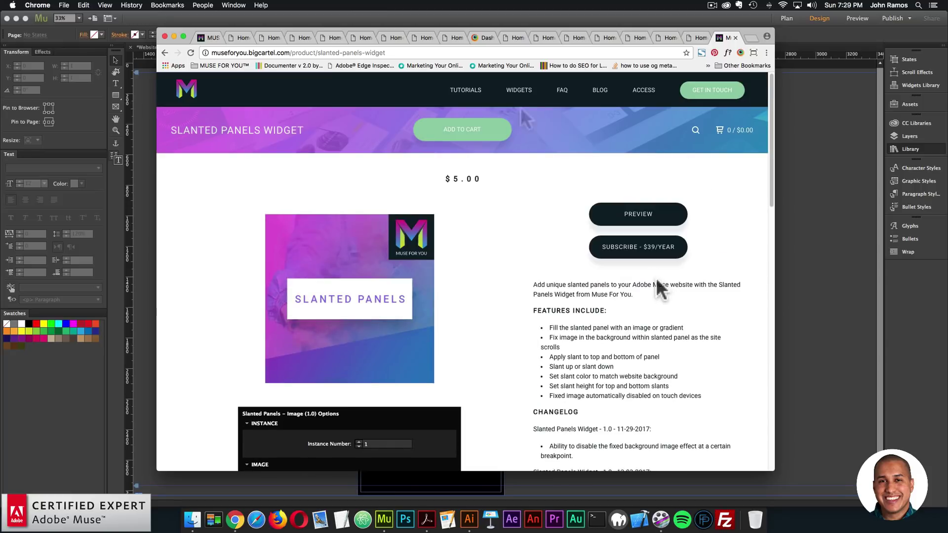
- Return to the shop's widget list and open the Image Shapes Widget product page
left_click(519, 90)
scroll(509, 198, "down", 10)
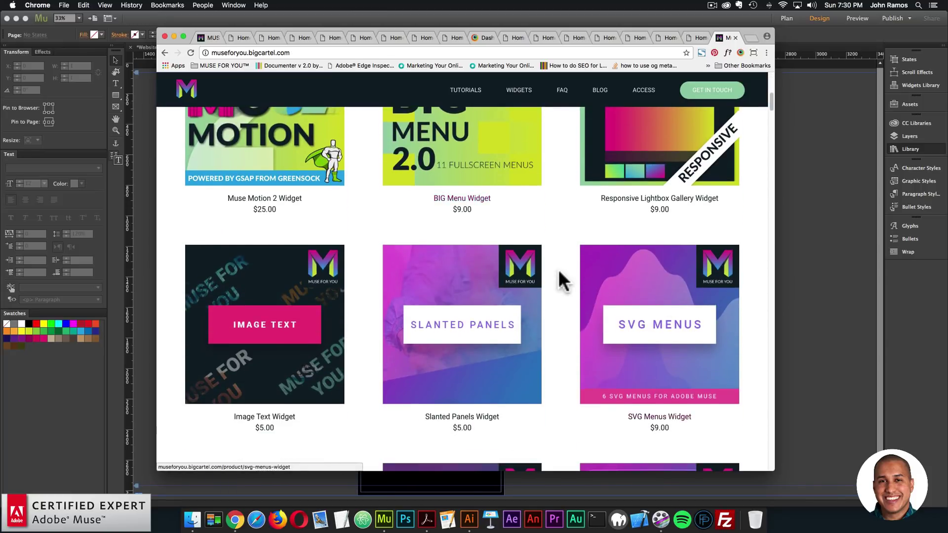
scroll(592, 288, "down", 7)
left_click(250, 339)
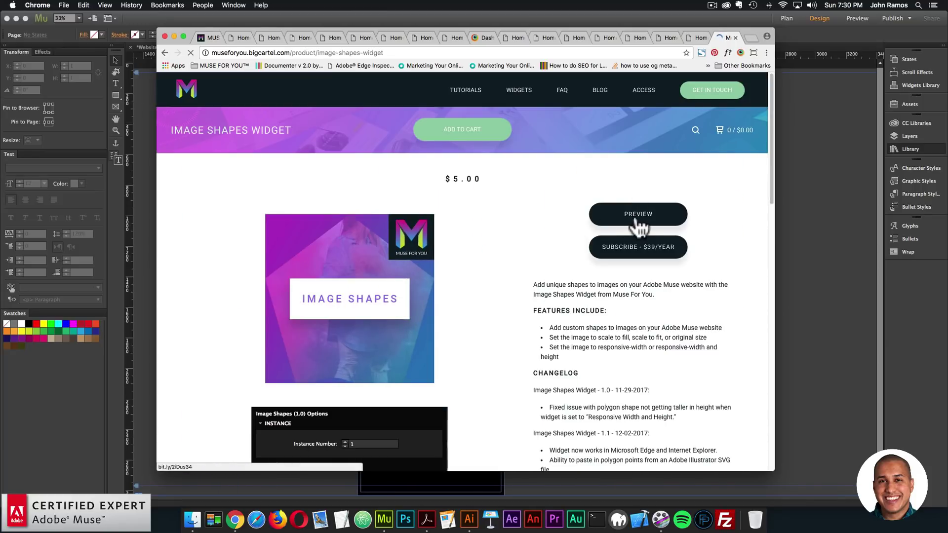
- Open the Image Shapes Widget's live preview and examine the example images cropped into shapes
left_click(638, 221)
scroll(623, 206, "down", 3)
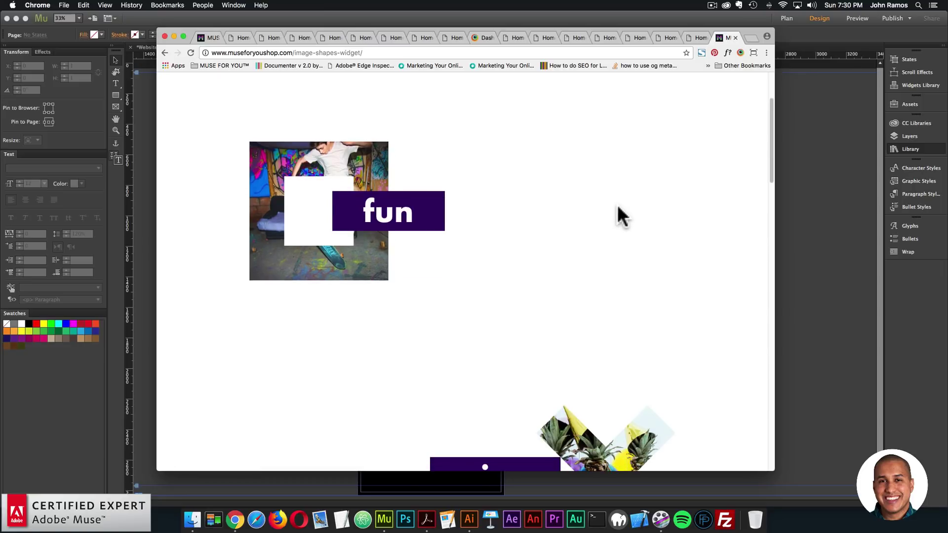
scroll(615, 206, "down", 3)
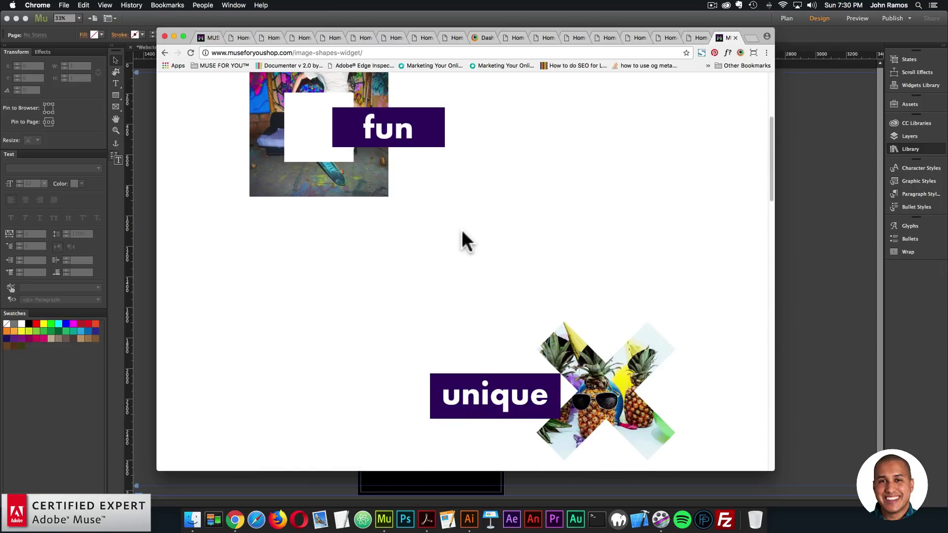
scroll(489, 245, "down", 3)
scroll(588, 284, "down", 6)
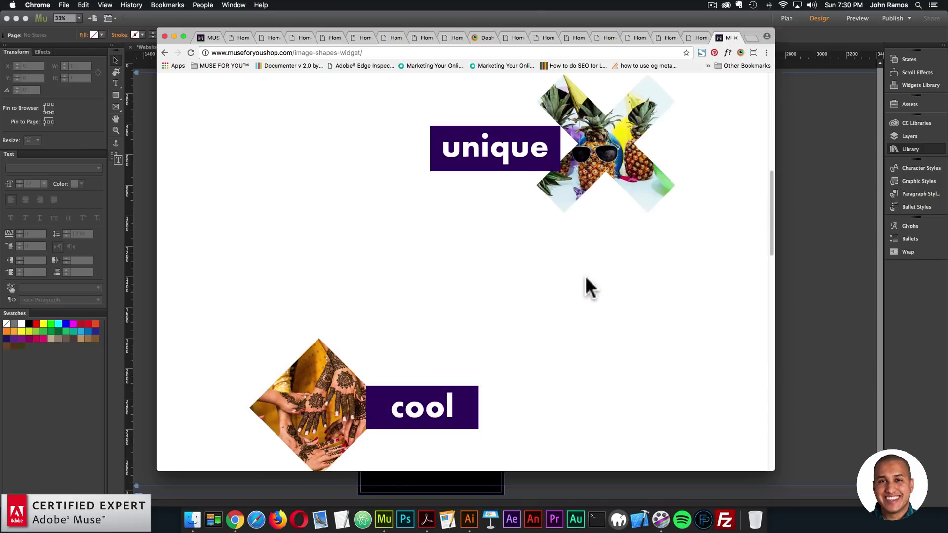
scroll(543, 281, "up", 2)
scroll(541, 282, "down", 3)
scroll(540, 272, "down", 4)
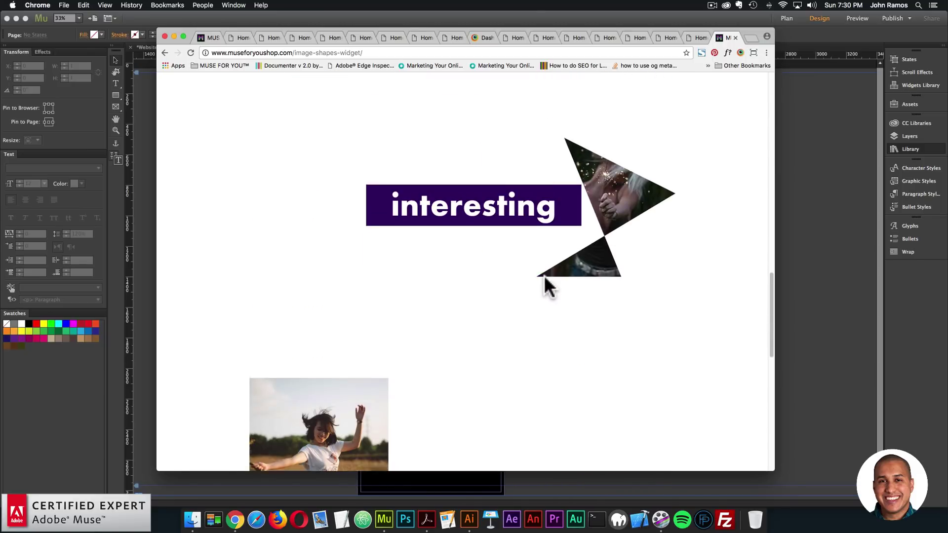
scroll(544, 279, "down", 4)
scroll(544, 280, "up", 10)
scroll(545, 276, "up", 8)
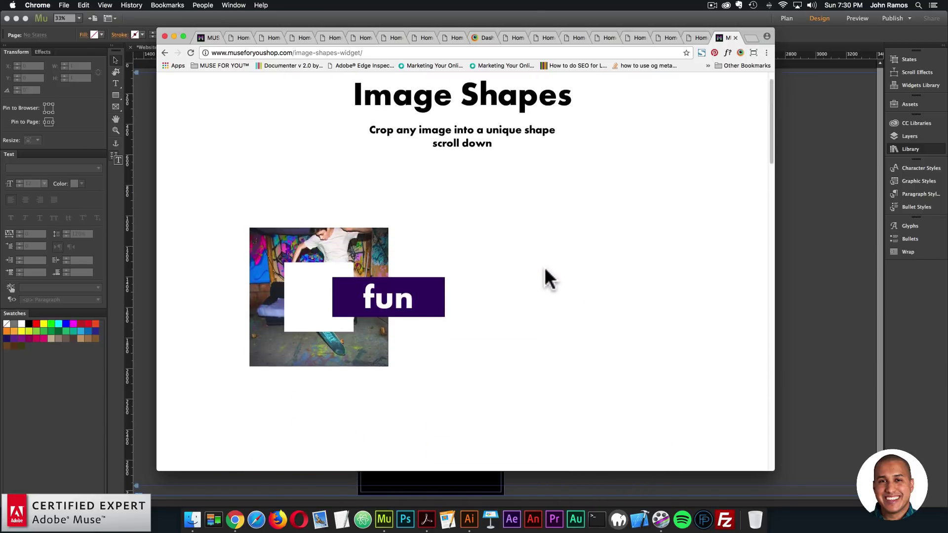